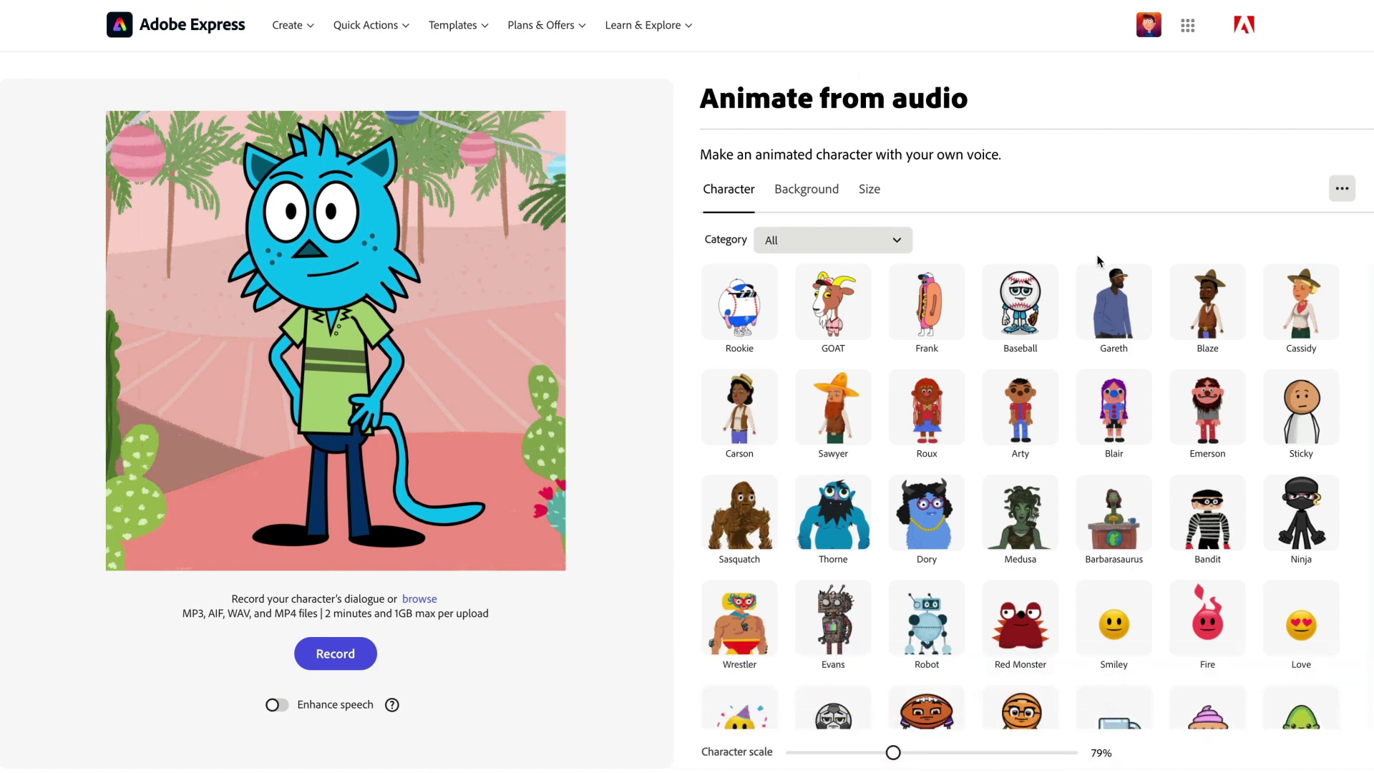
# - Preview the Festival background scenes and Square 1:1 size options, then return to the blue cat character
pyautogui.scroll(-10, 1226, 601)
pyautogui.scroll(-5, 1226, 604)
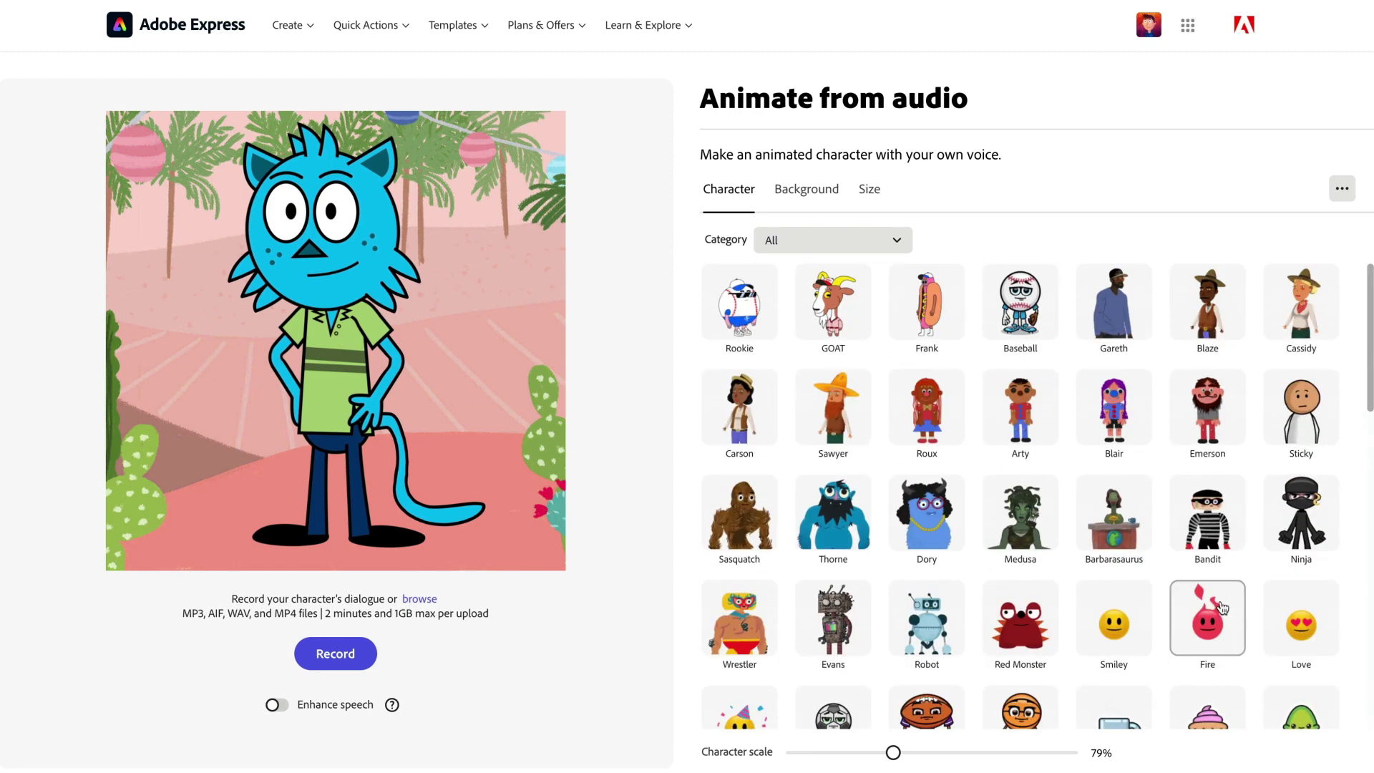
pyautogui.click(807, 189)
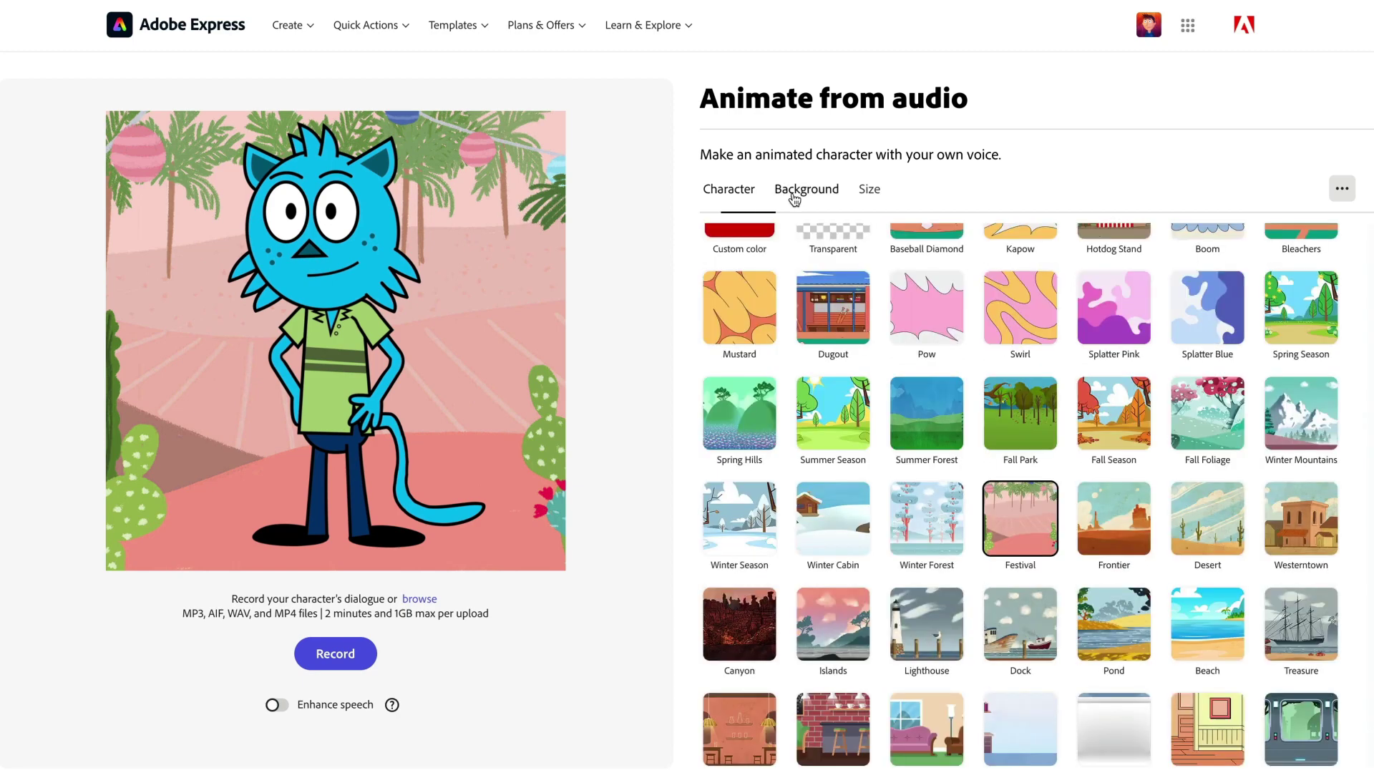
pyautogui.scroll(-5, 868, 214)
pyautogui.click(870, 194)
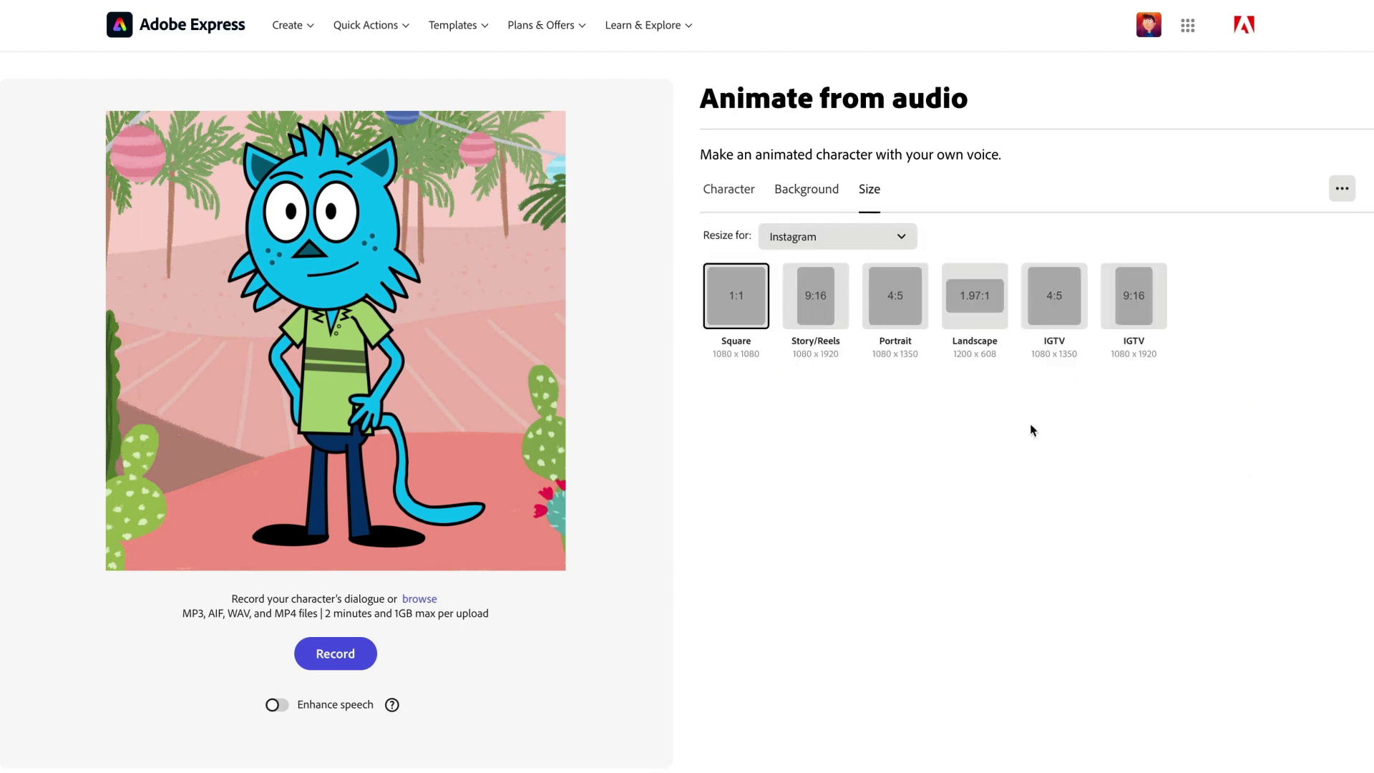
pyautogui.click(734, 193)
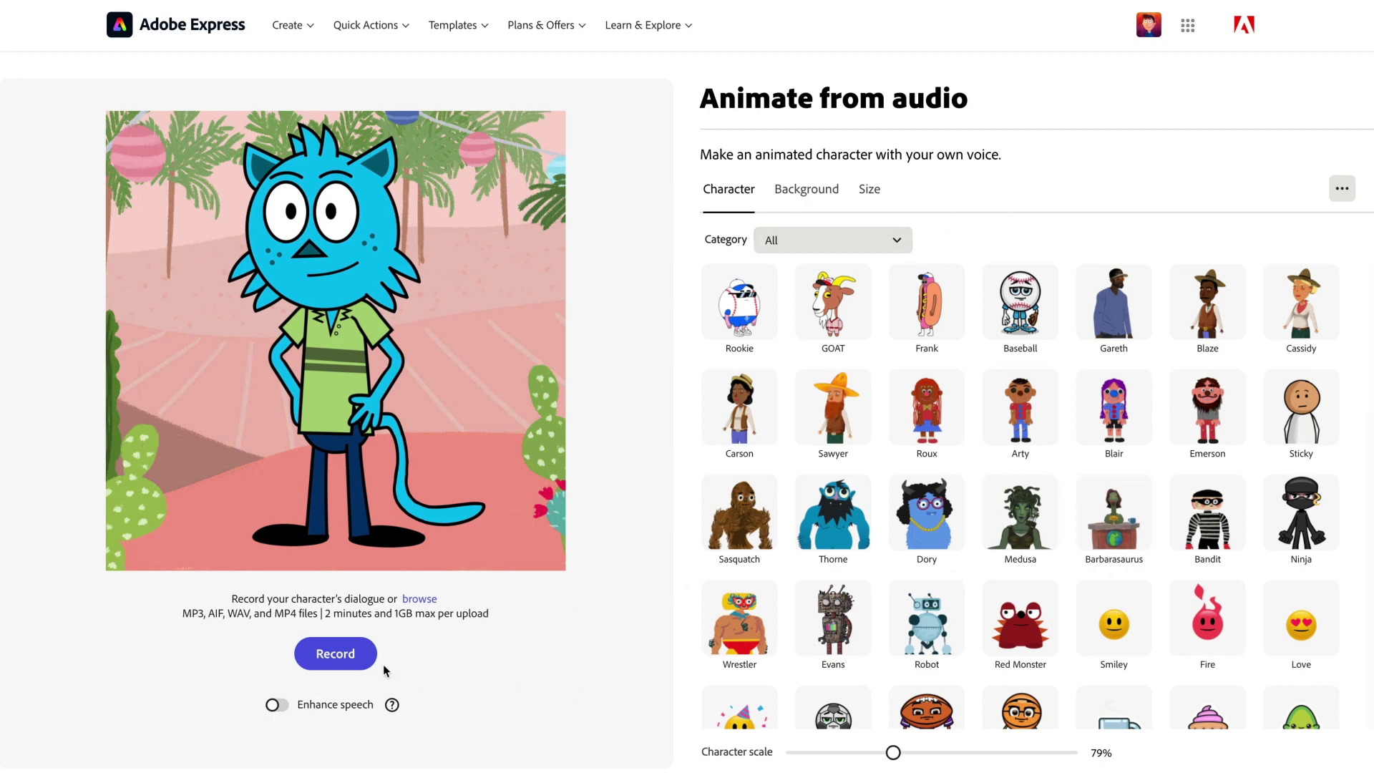
# - Record the cat's dialogue, play back and rewind the 10-second animation, then open it as a project
pyautogui.click(337, 658)
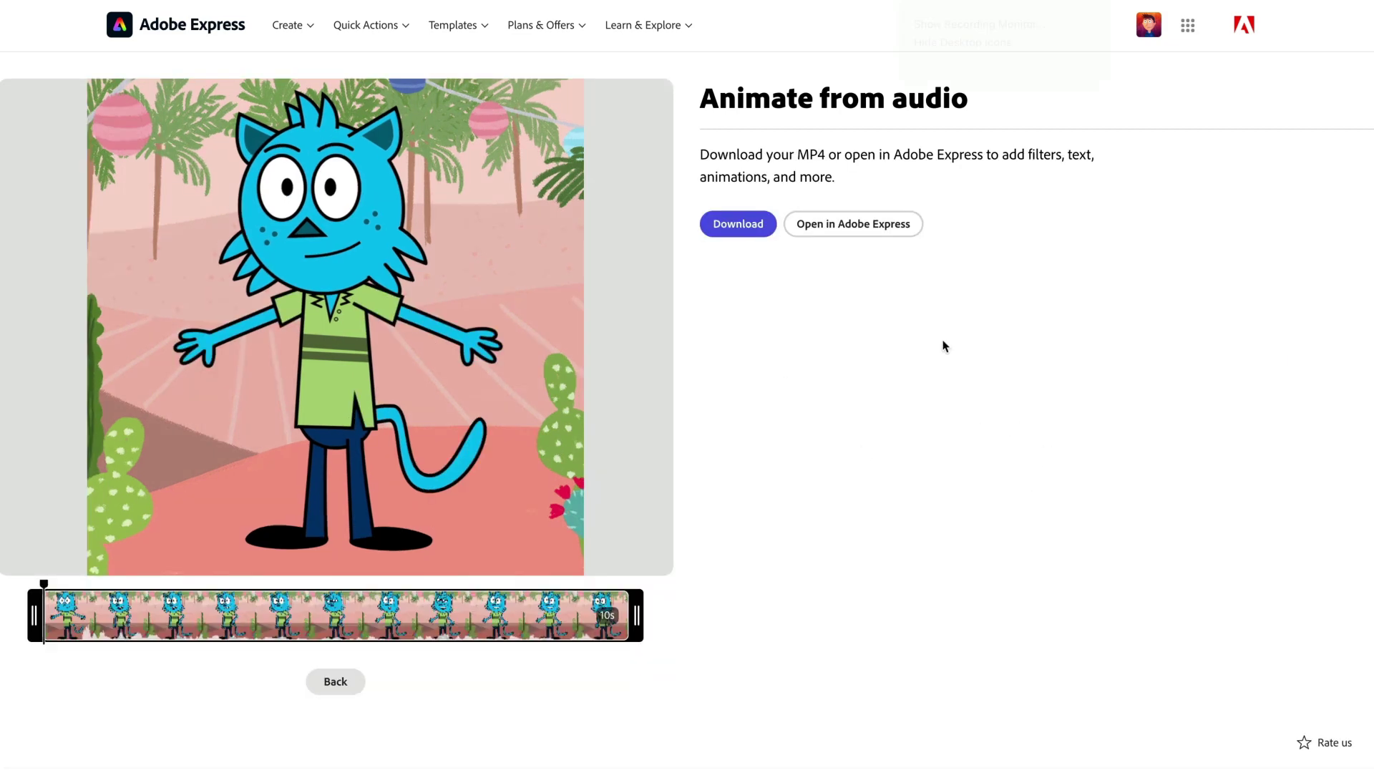
pyautogui.click(355, 332)
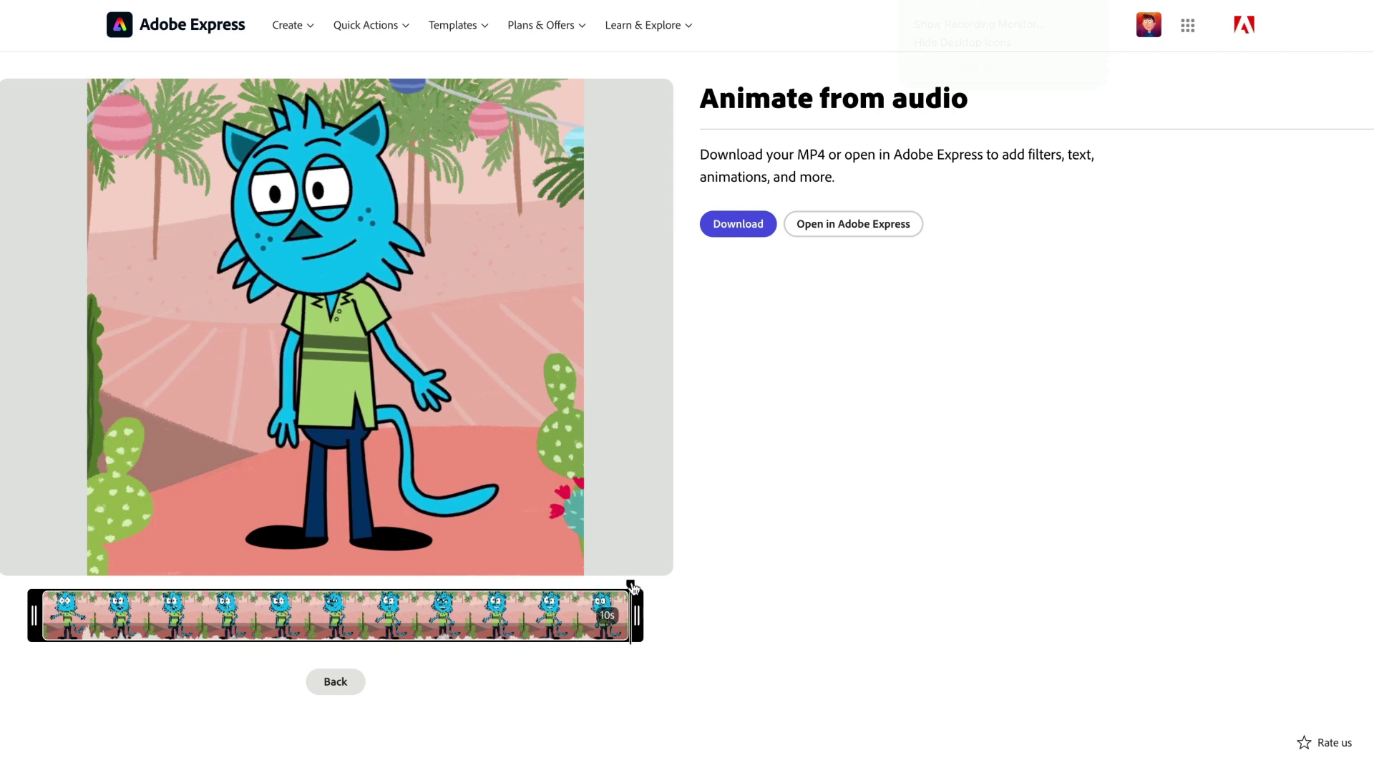
pyautogui.moveTo(558, 584); pyautogui.dragTo(421, 580)
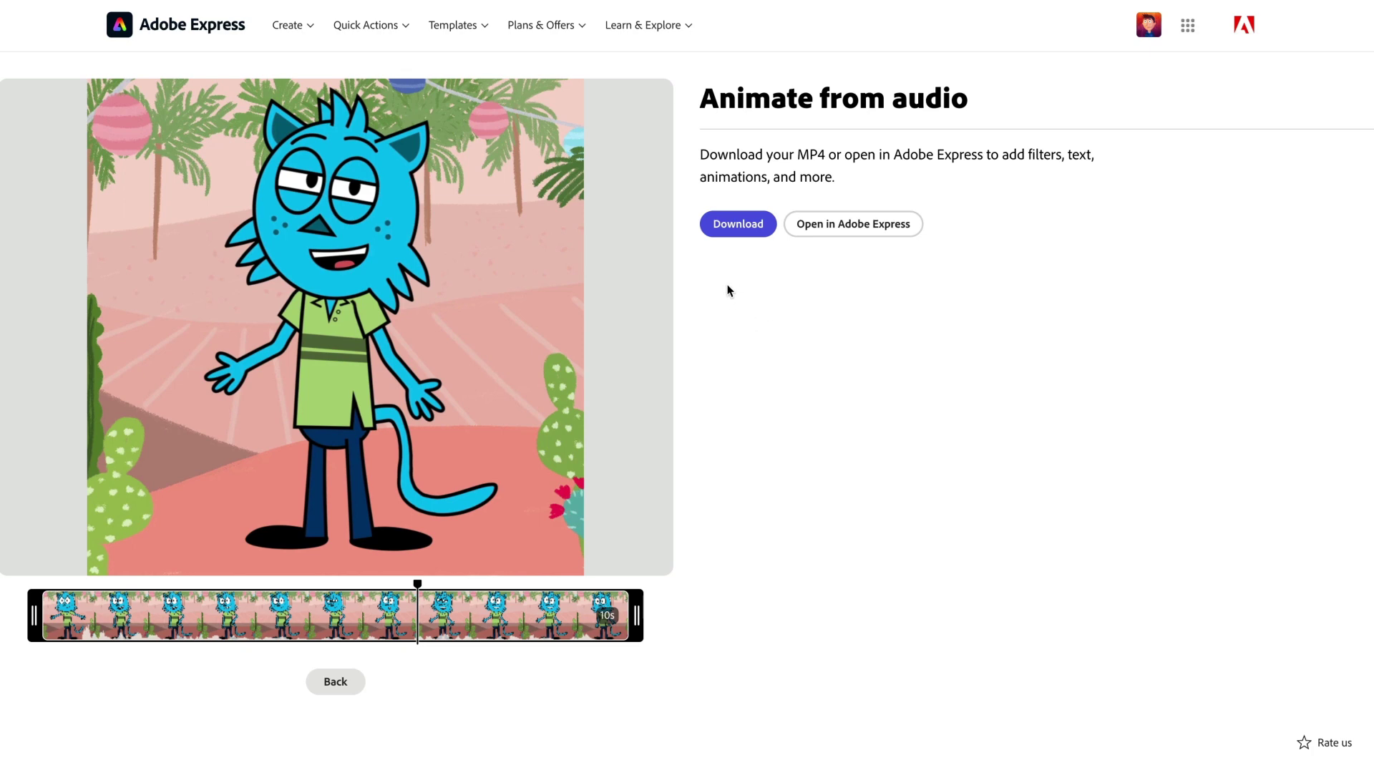
pyautogui.click(893, 236)
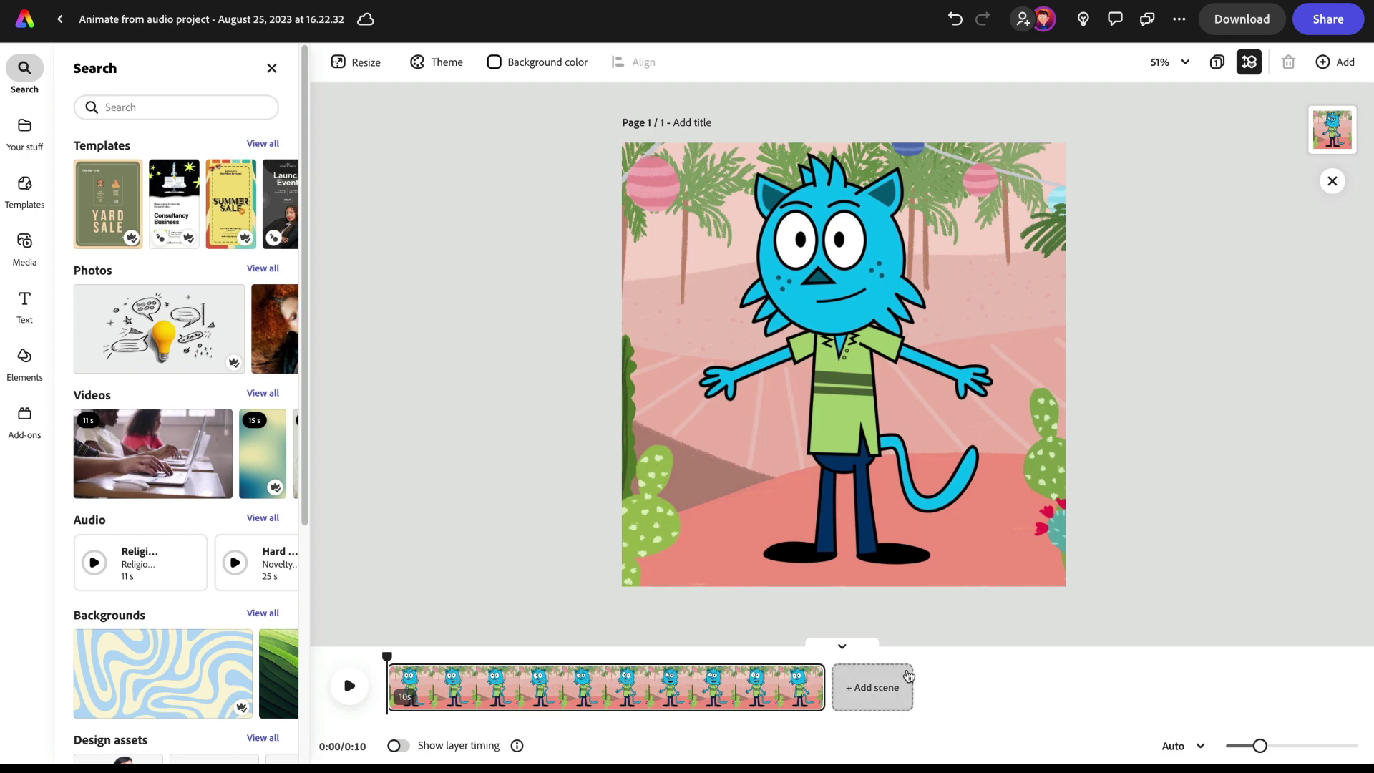
# - Apply the Bungee entrance animation to the selected cat video clip
pyautogui.click(876, 405)
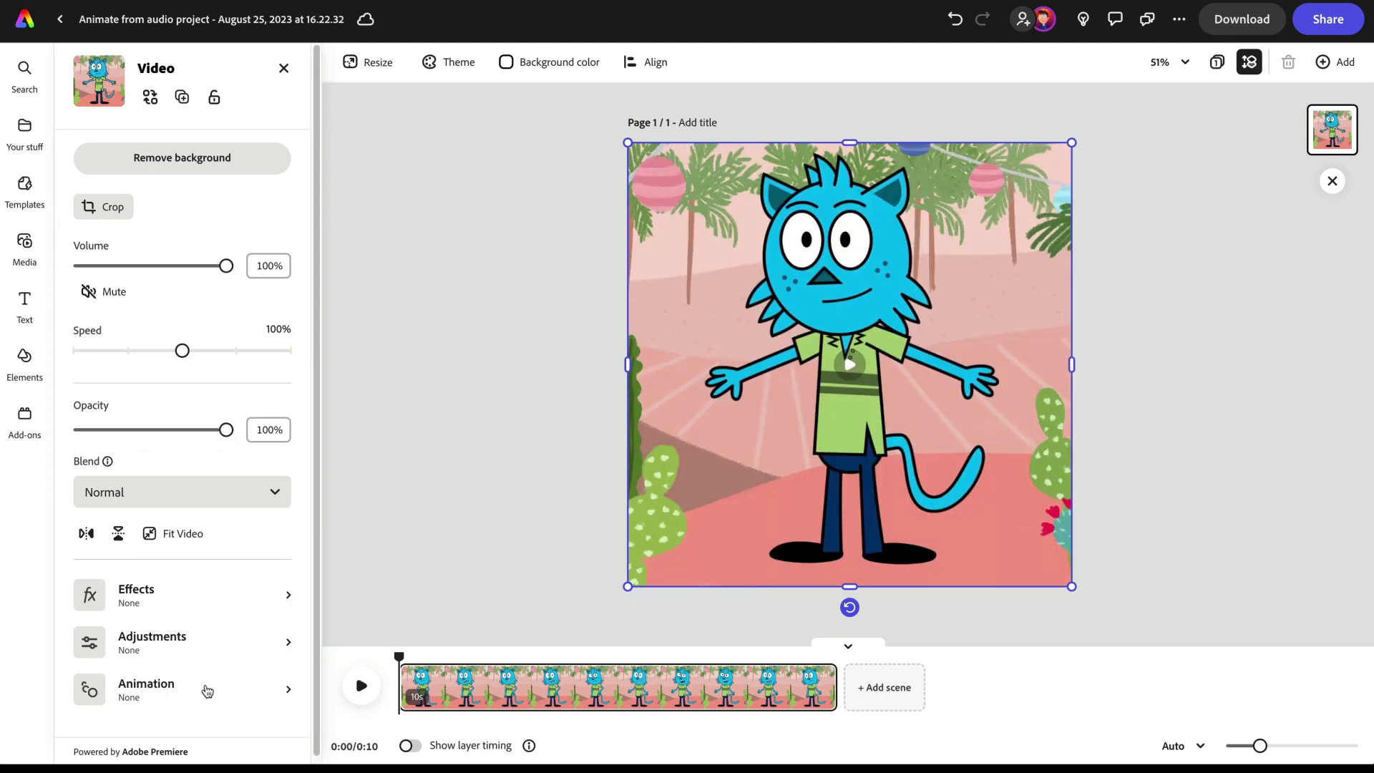
pyautogui.click(207, 690)
pyautogui.click(123, 172)
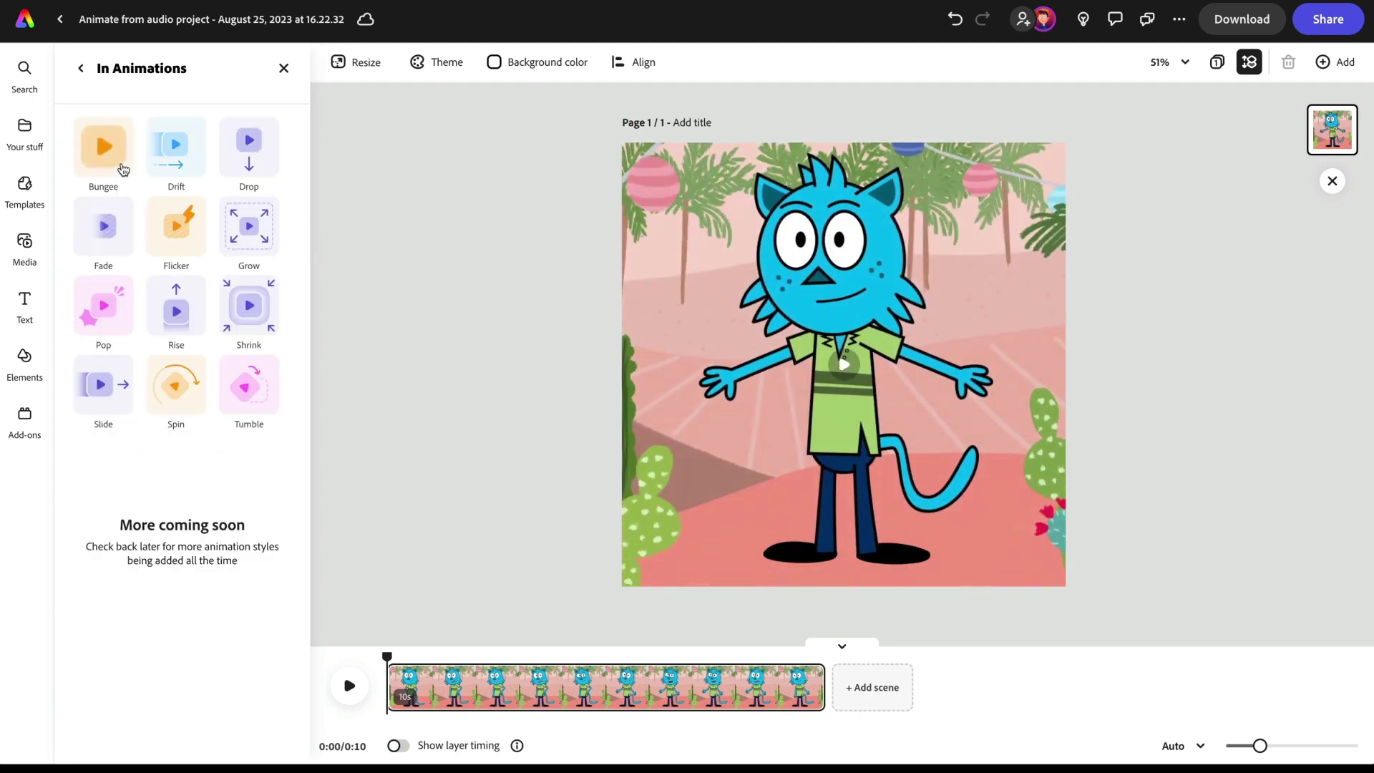
pyautogui.click(123, 170)
pyautogui.click(111, 166)
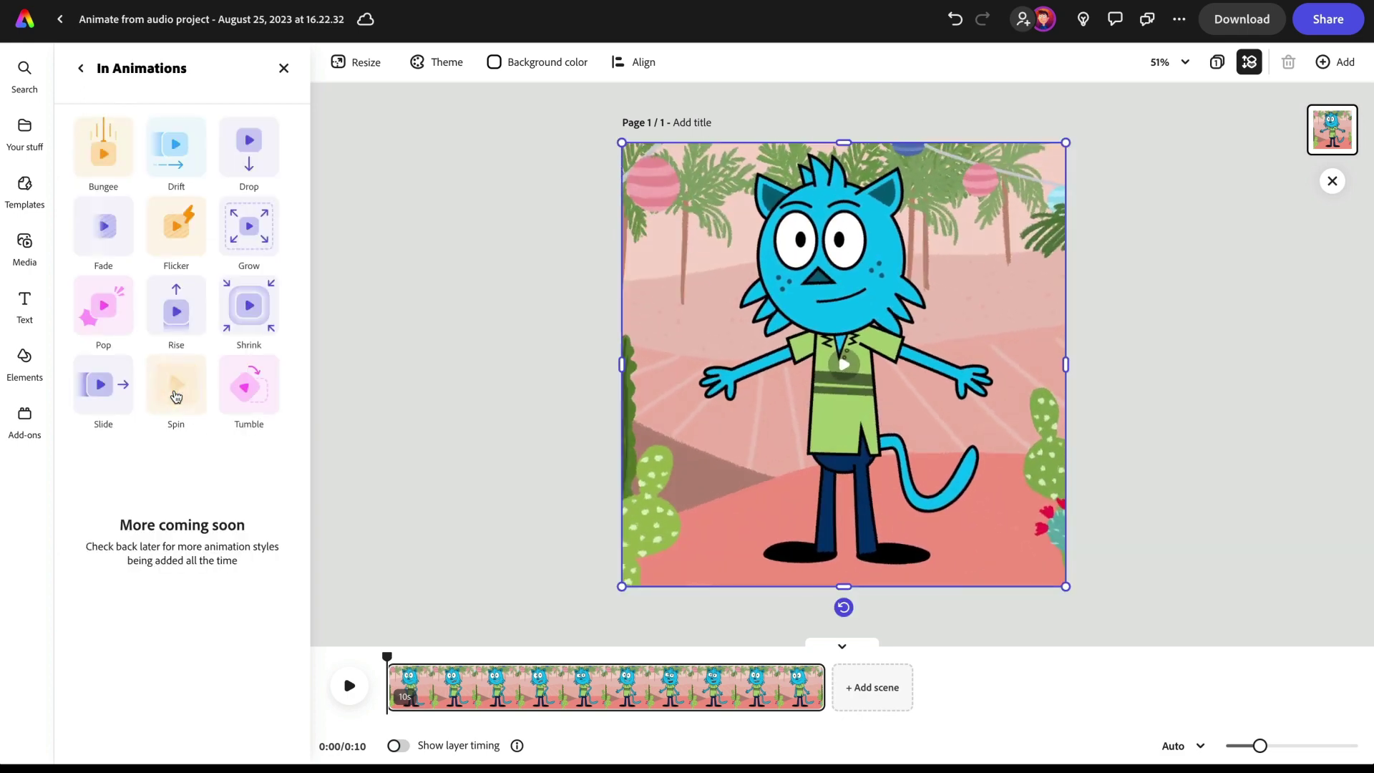
pyautogui.click(109, 147)
pyautogui.click(78, 68)
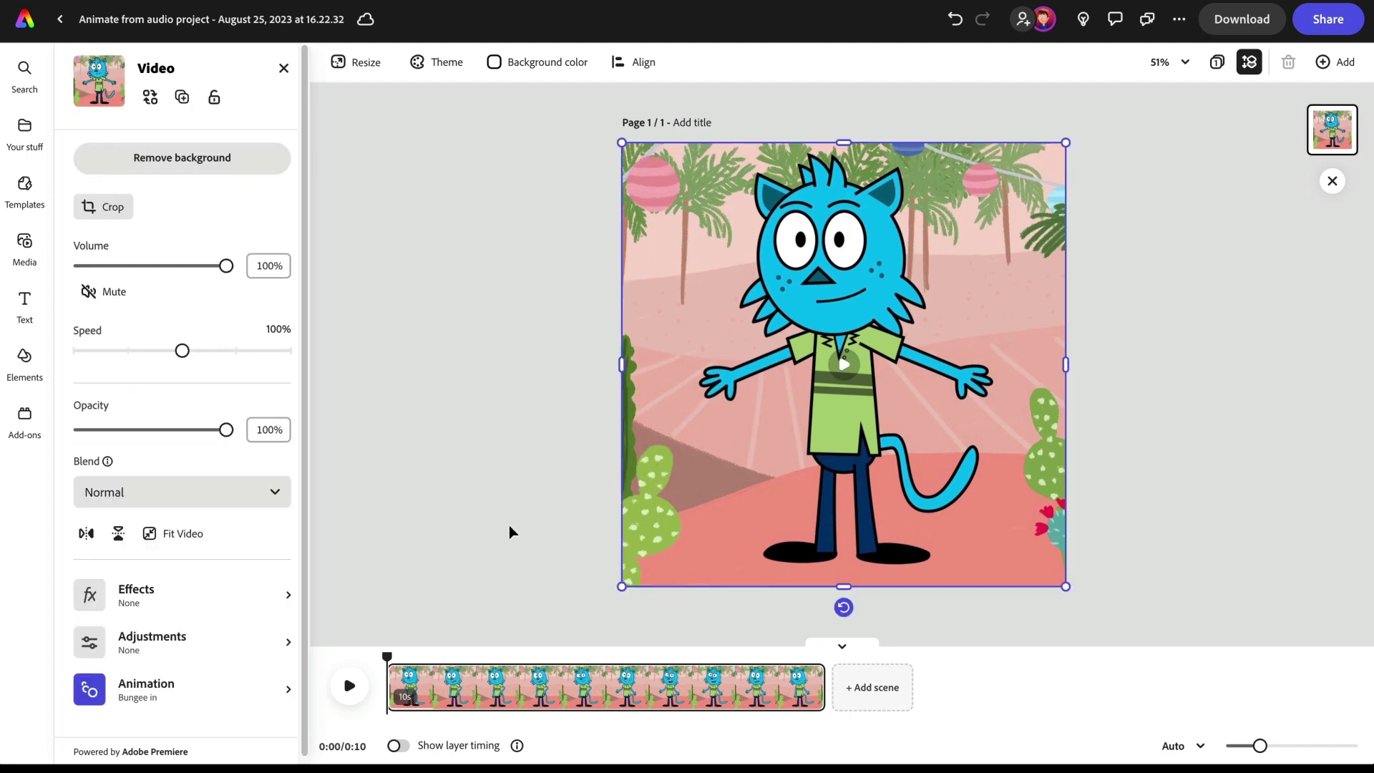
# - Add the text 'Congrats Adobe Express!' wrapped to three lines beside the cat's legs
pyautogui.click(25, 303)
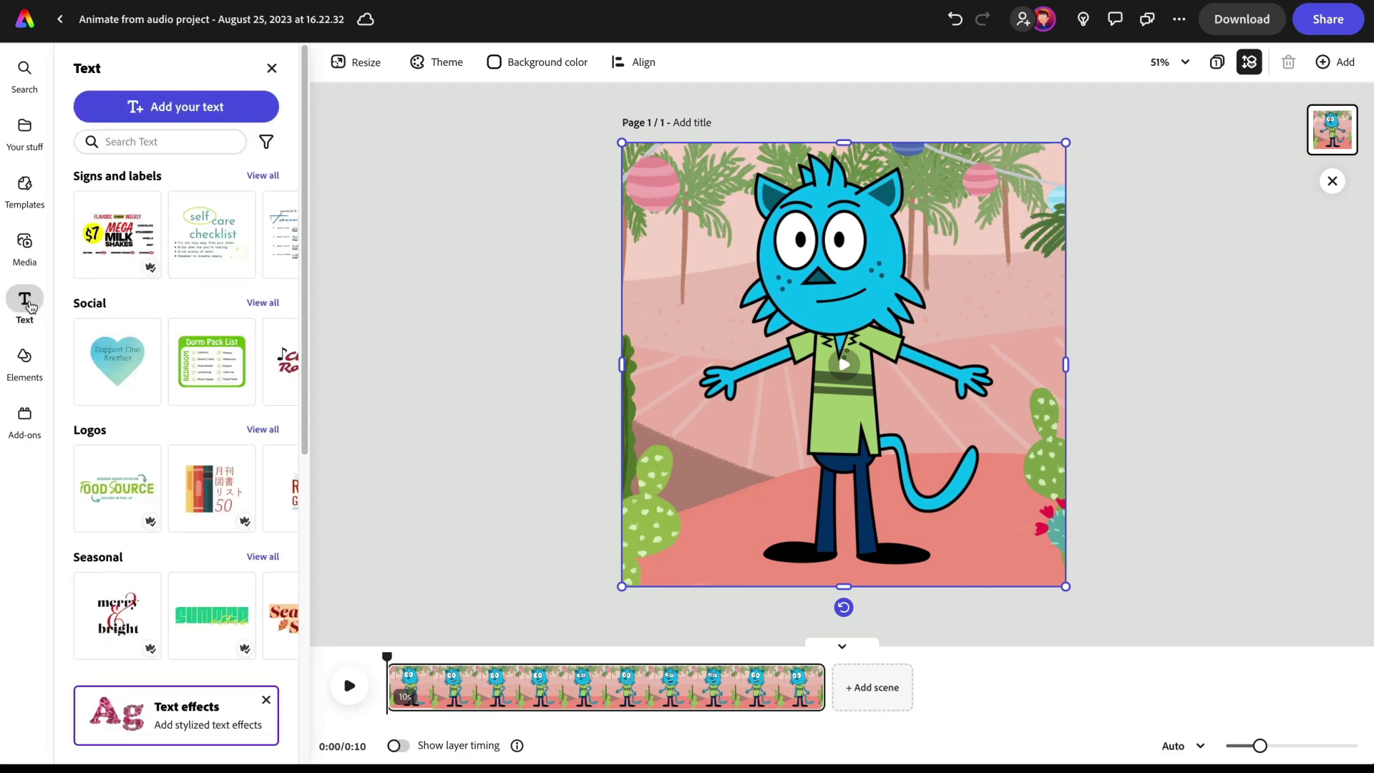
pyautogui.click(201, 107)
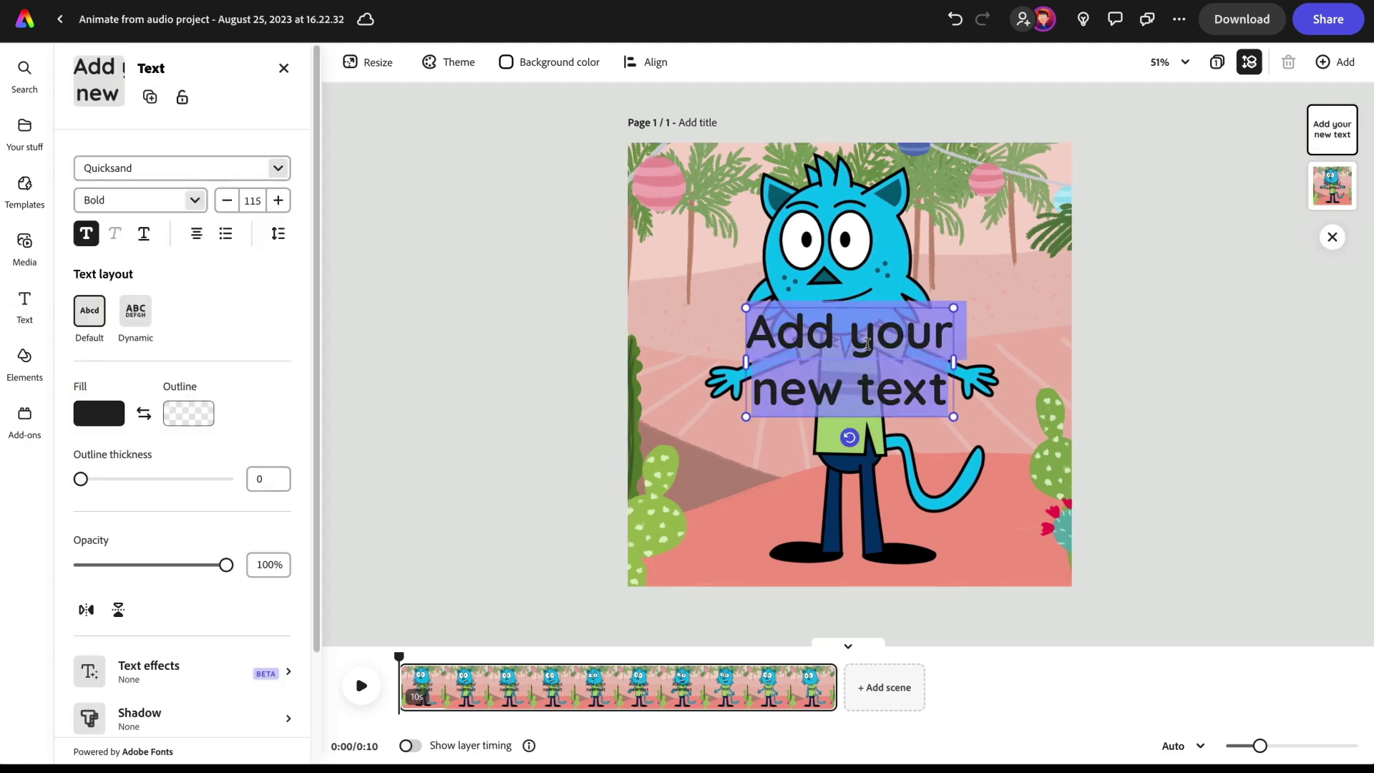
pyautogui.write('Congra')
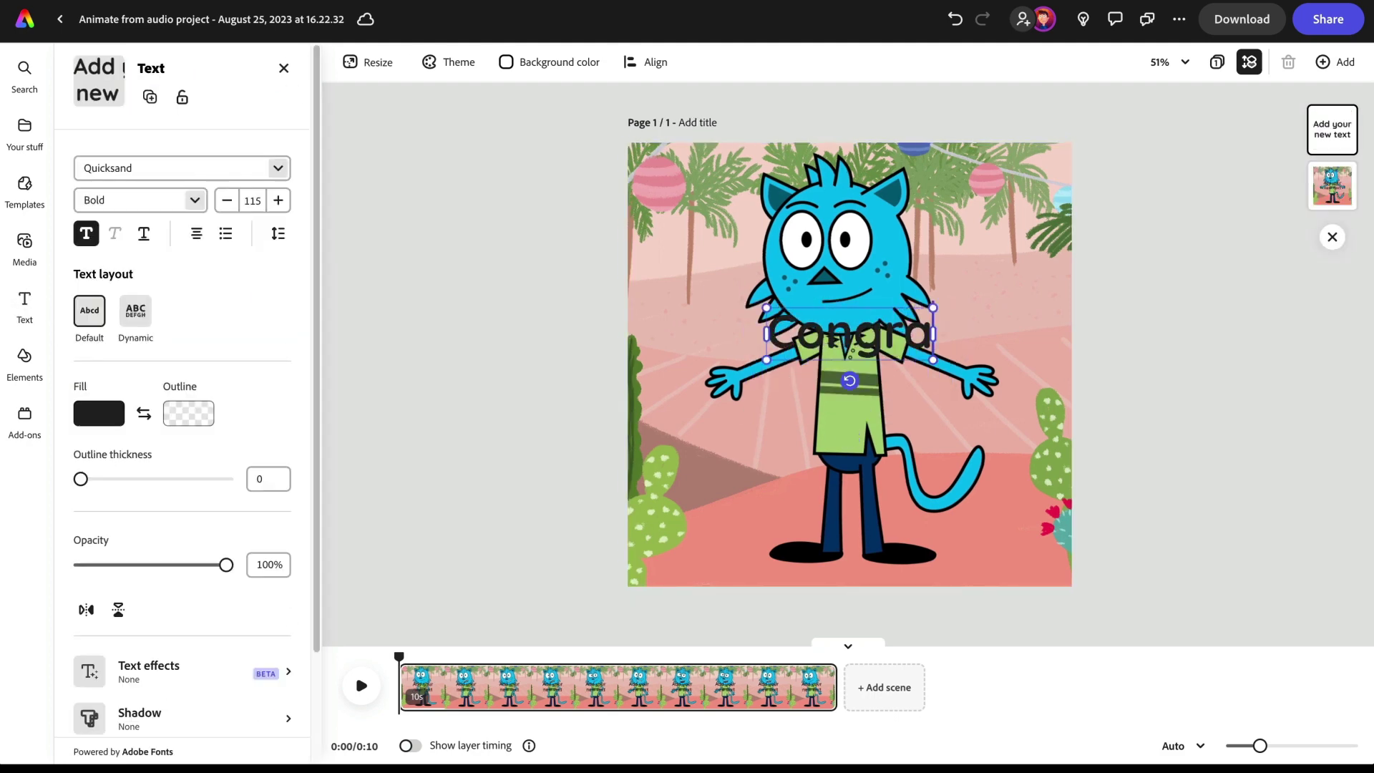
pyautogui.write('ts Adobe Ex')
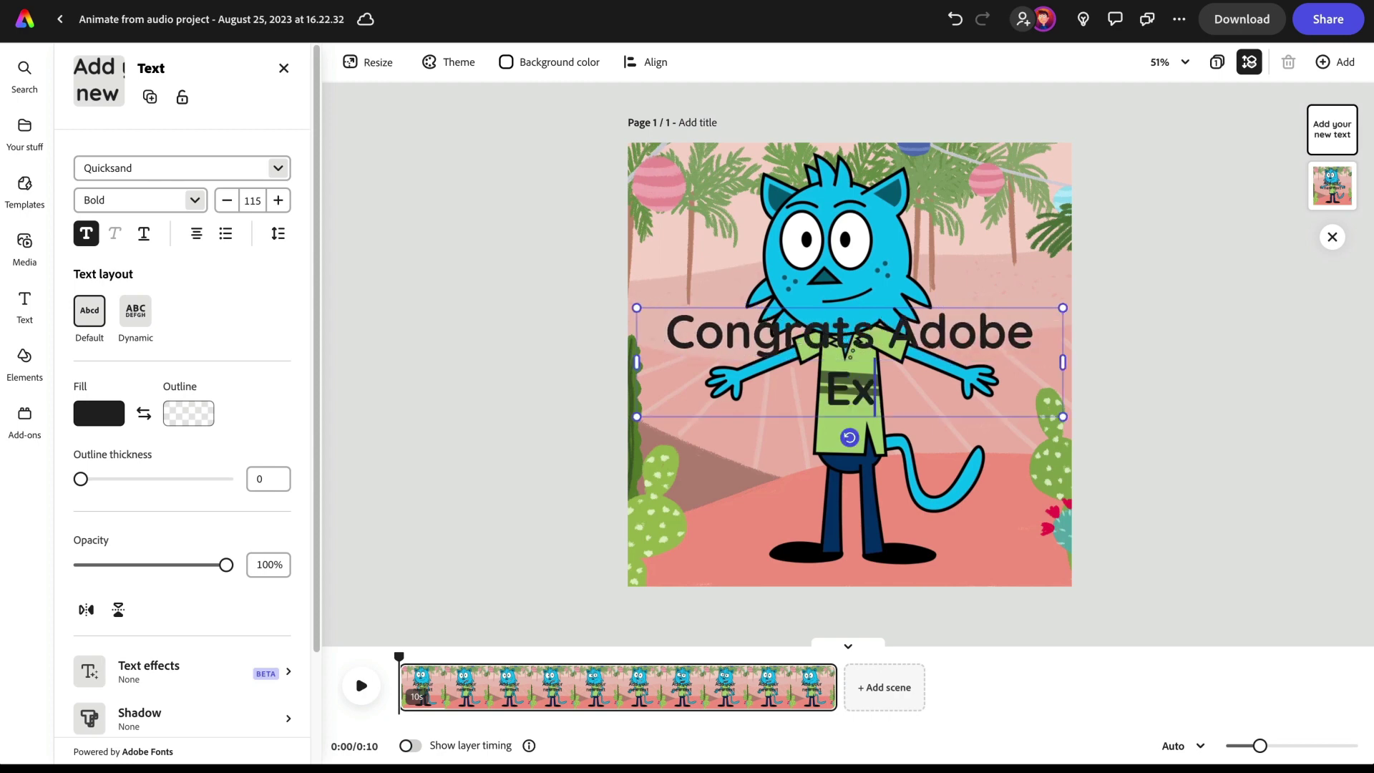
pyautogui.write('pres!s')
pyautogui.press('BackSpace')
pyautogui.press('BackSpace')
pyautogui.write('s!')
pyautogui.moveTo(1063, 363); pyautogui.dragTo(907, 391)
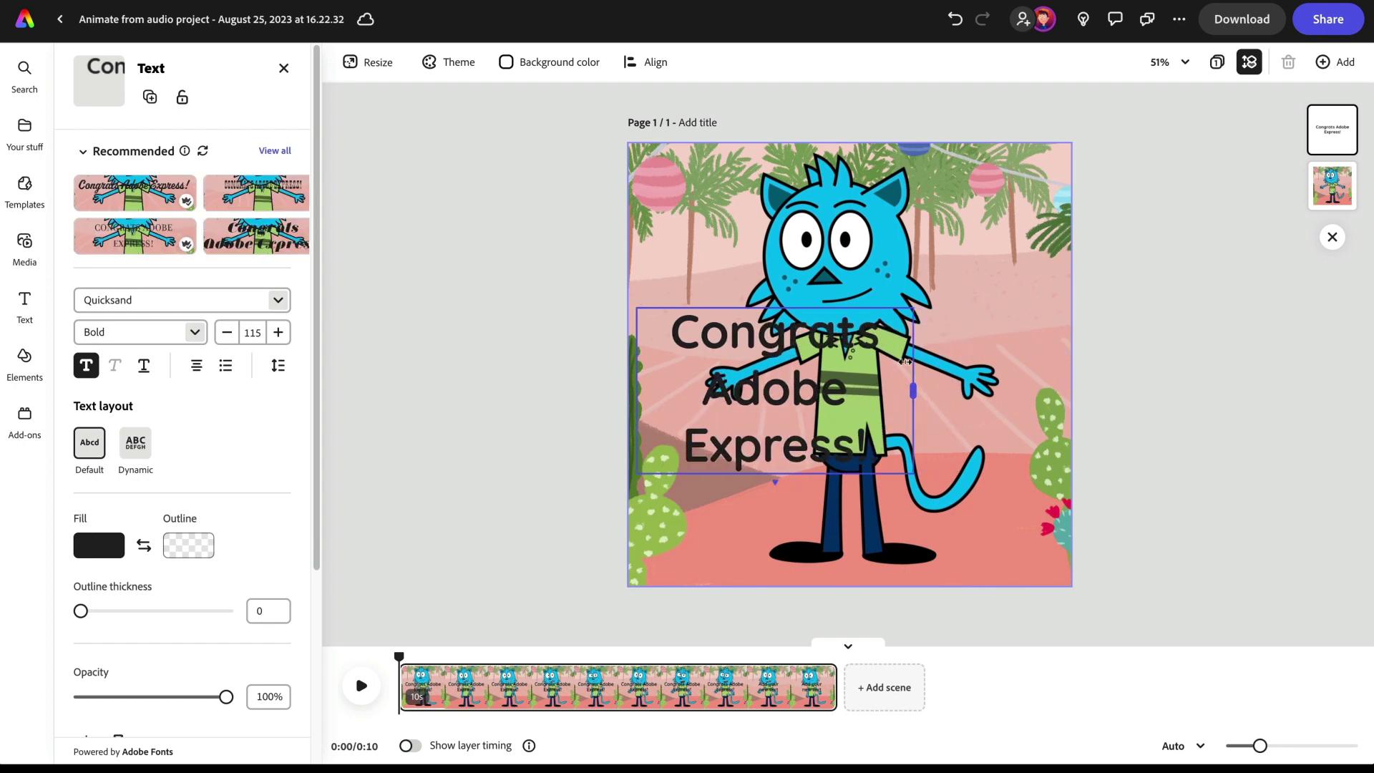
pyautogui.moveTo(876, 325); pyautogui.dragTo(790, 390)
pyautogui.moveTo(742, 440); pyautogui.dragTo(777, 453)
# - Make the caption white with a light blue Classic shadow
pyautogui.click(100, 545)
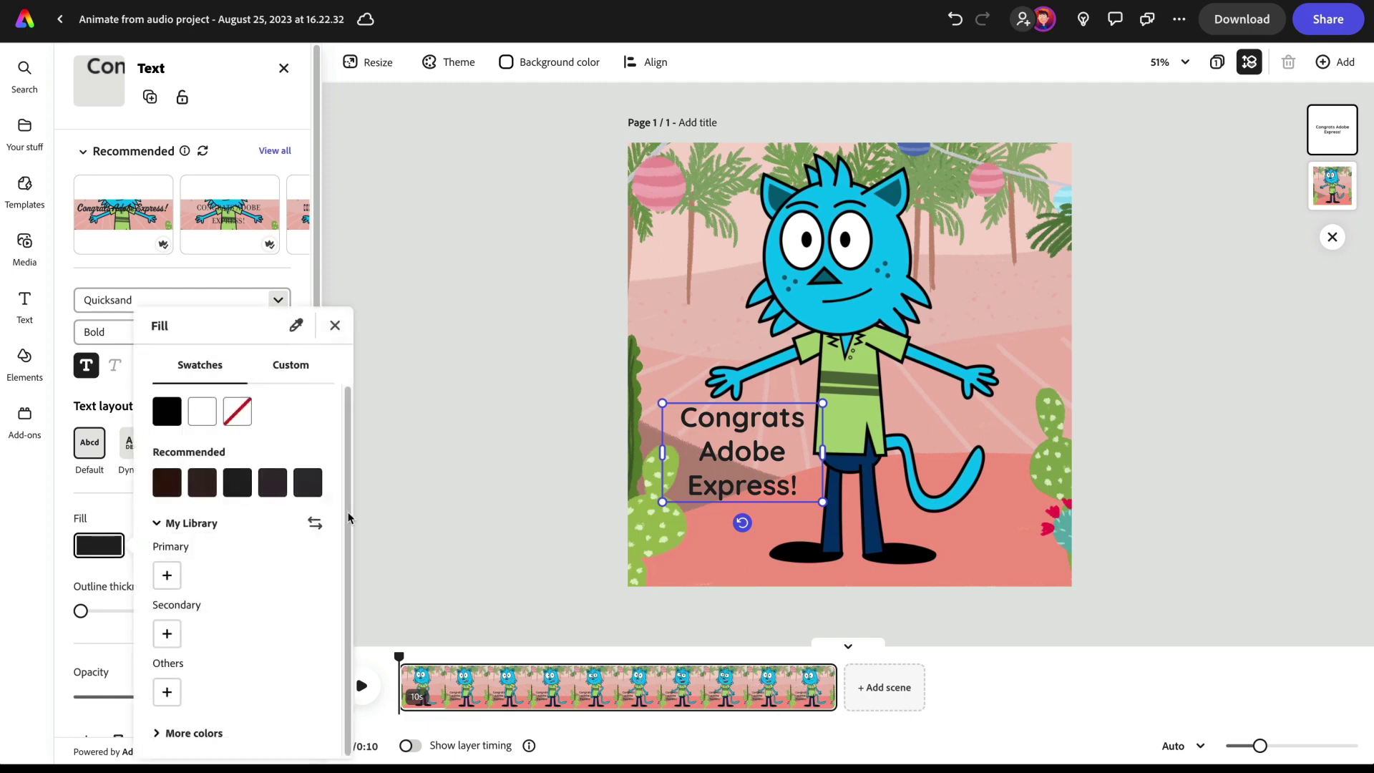
pyautogui.click(204, 413)
pyautogui.scroll(-4, 111, 531)
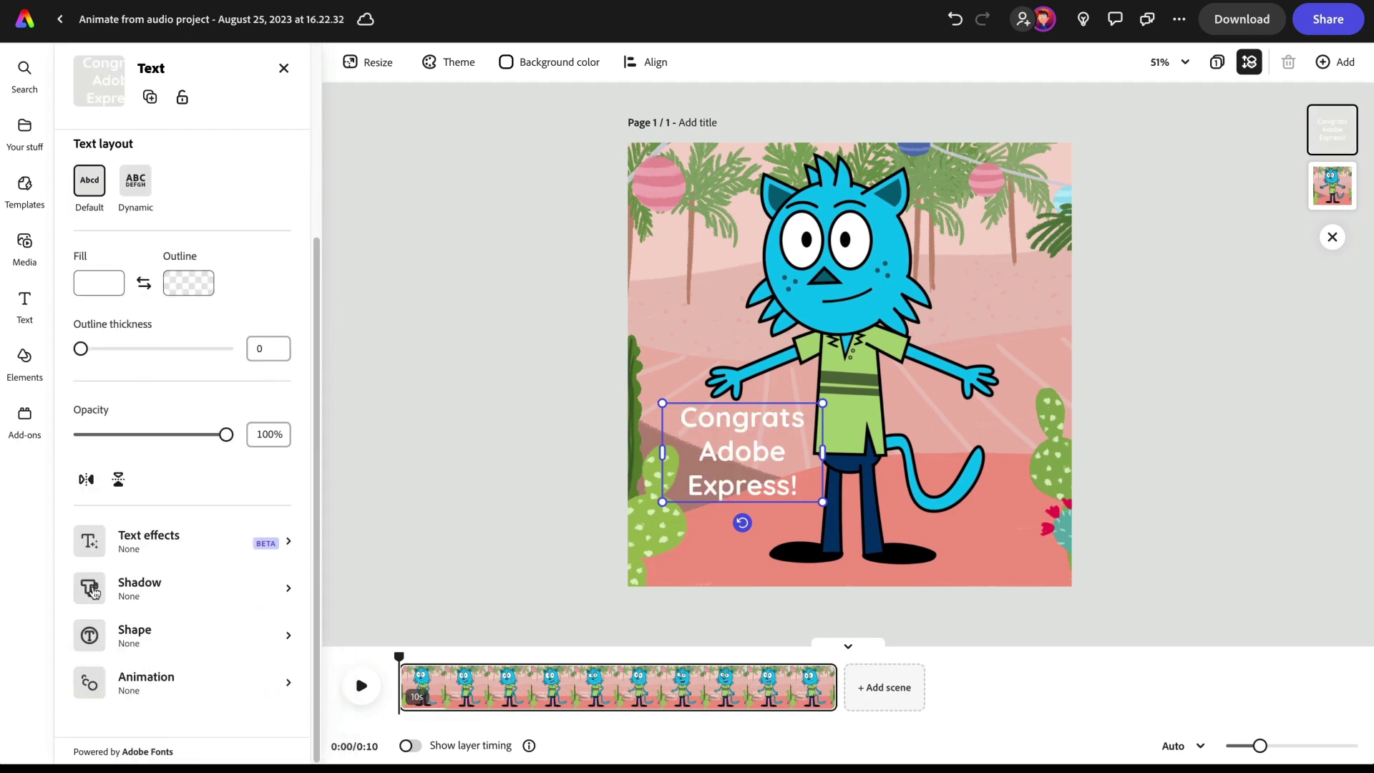
pyautogui.click(94, 593)
pyautogui.click(107, 260)
pyautogui.click(100, 442)
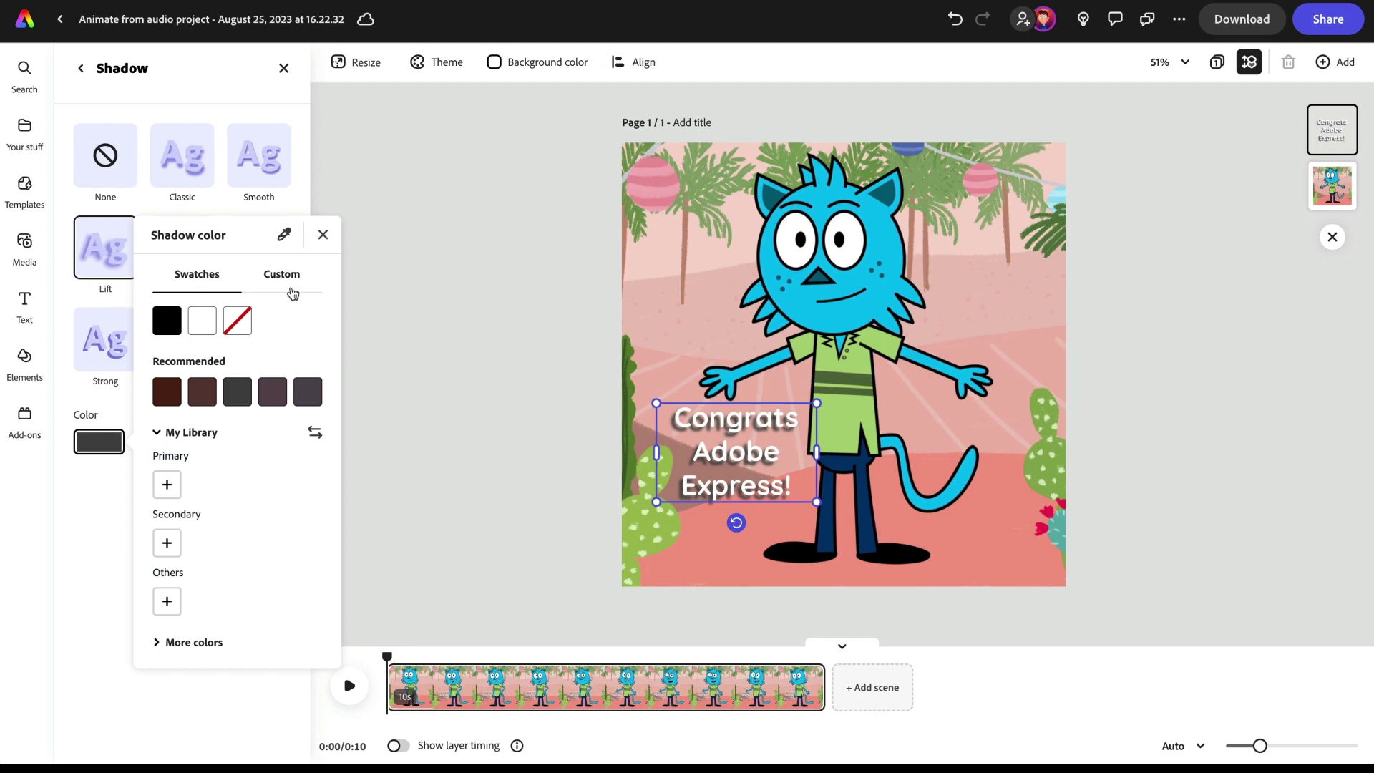
pyautogui.click(282, 275)
pyautogui.click(253, 316)
pyautogui.click(283, 340)
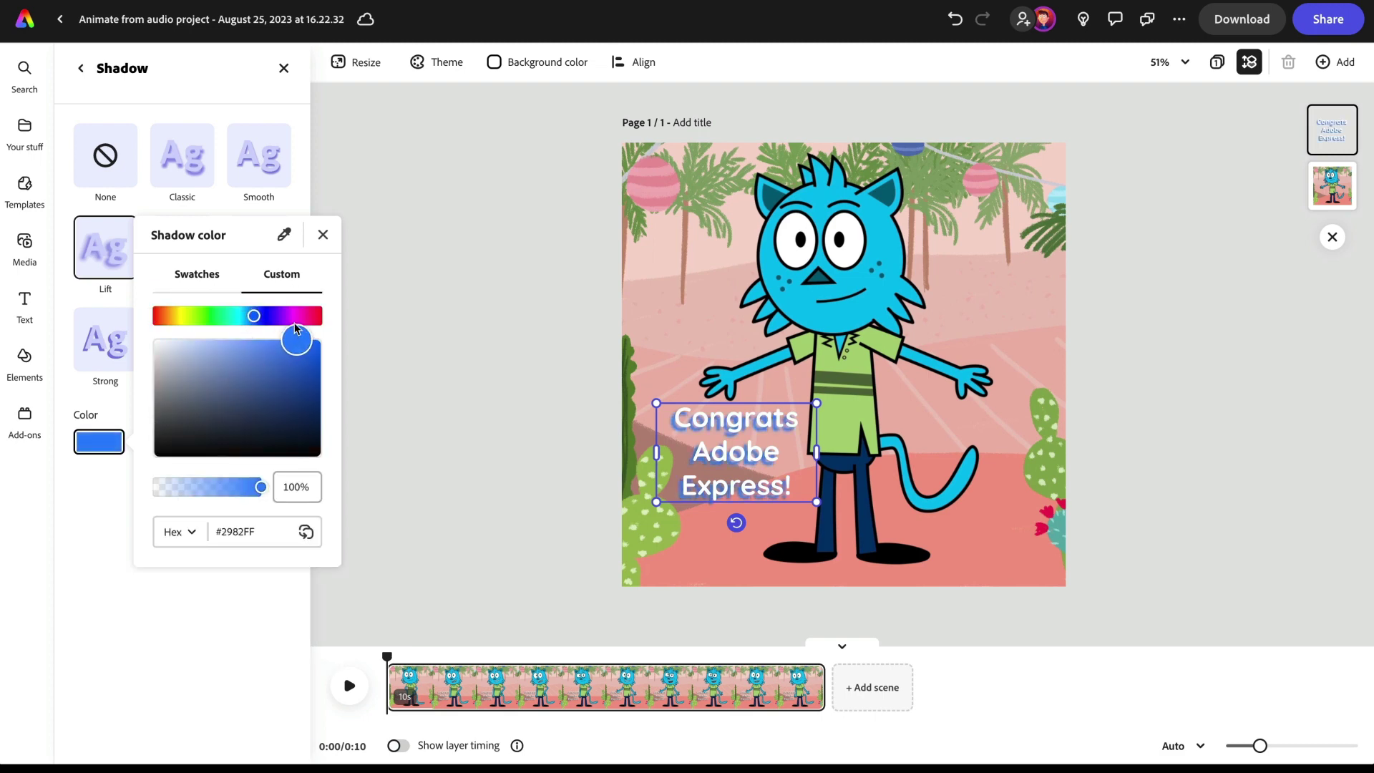
pyautogui.moveTo(296, 329); pyautogui.dragTo(277, 335)
pyautogui.click(323, 234)
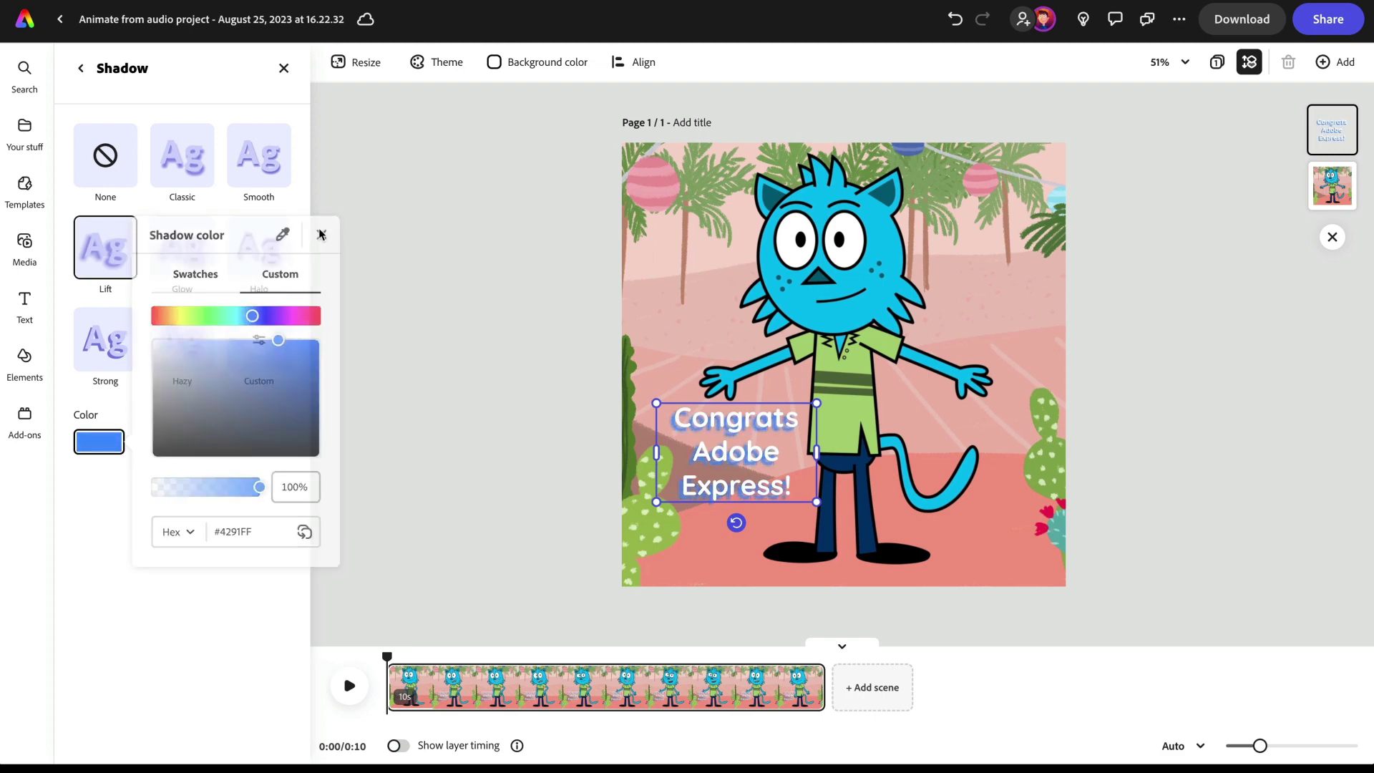
pyautogui.click(183, 156)
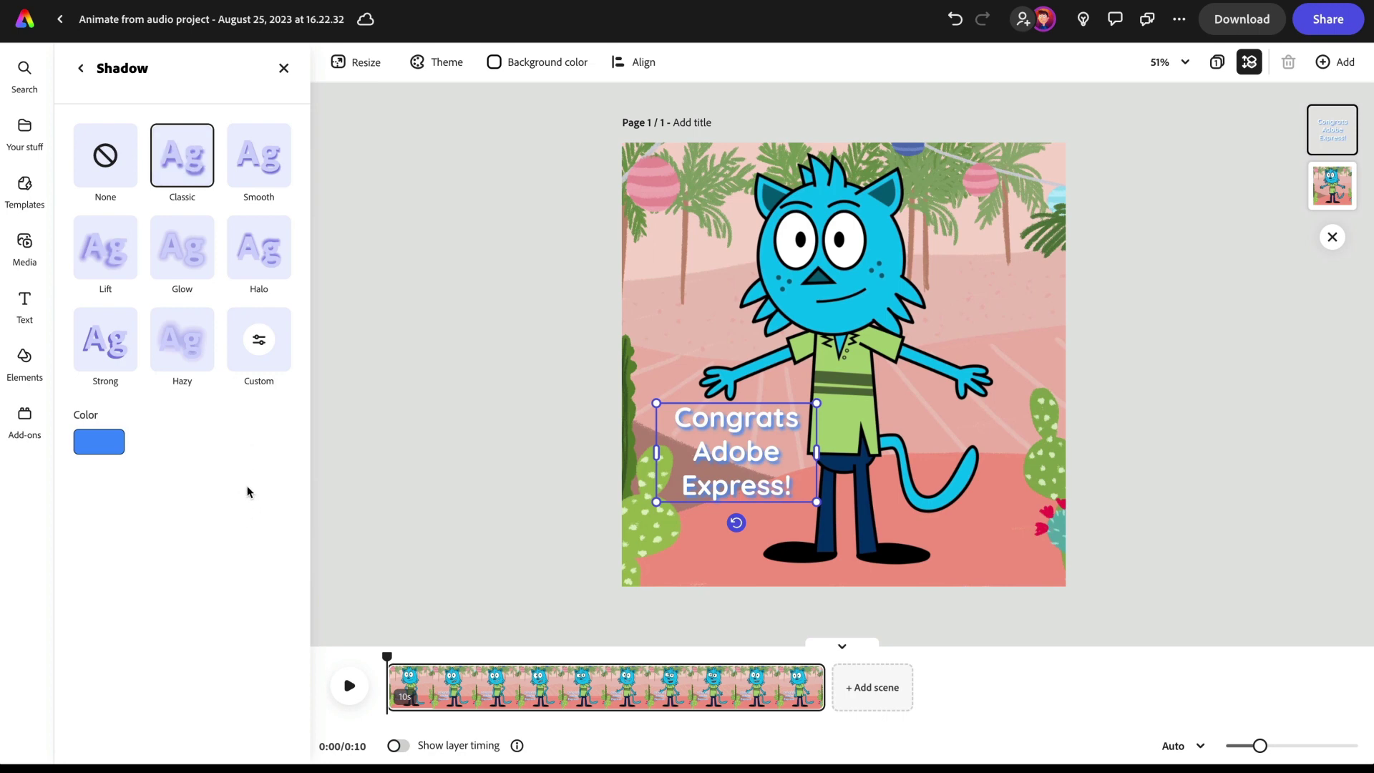
# - Search the design elements for 'cong' graphics
pyautogui.press('Escape')
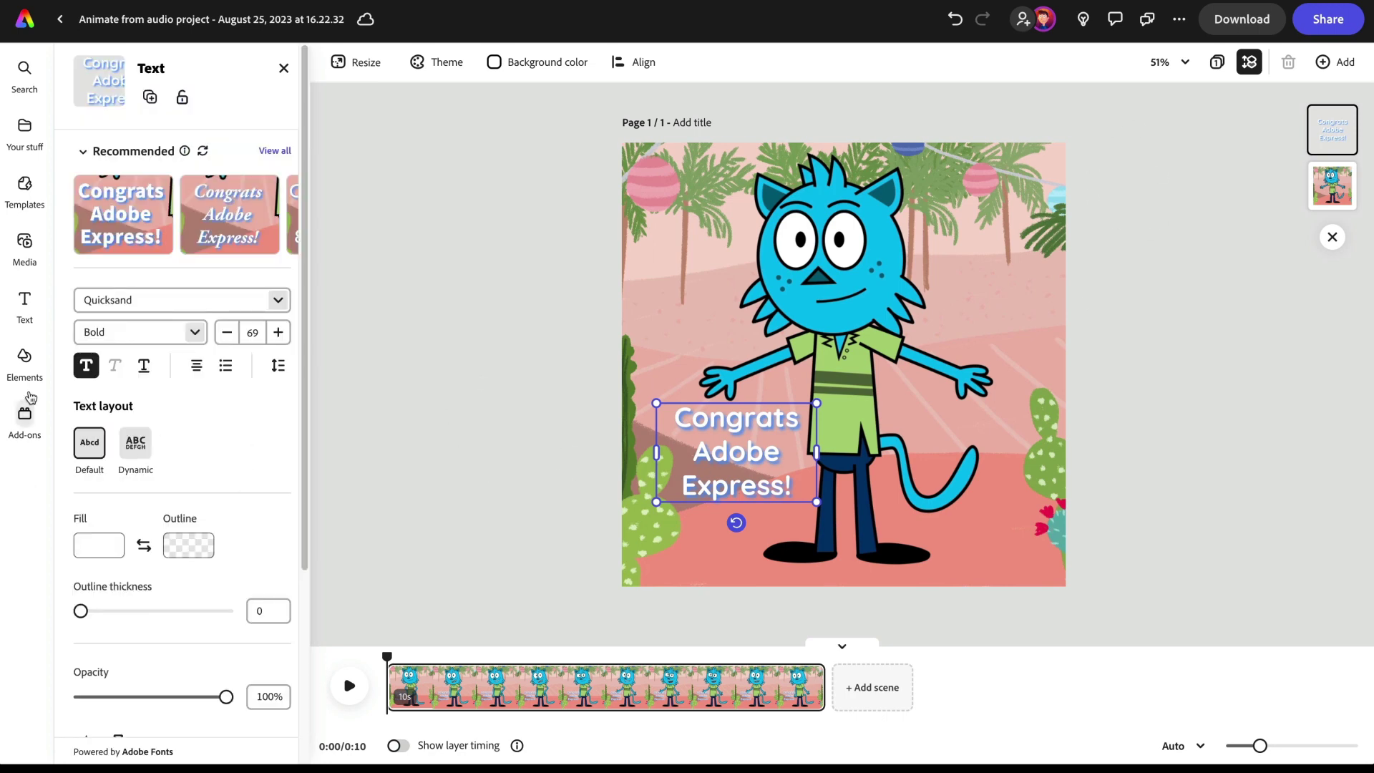
pyautogui.click(19, 373)
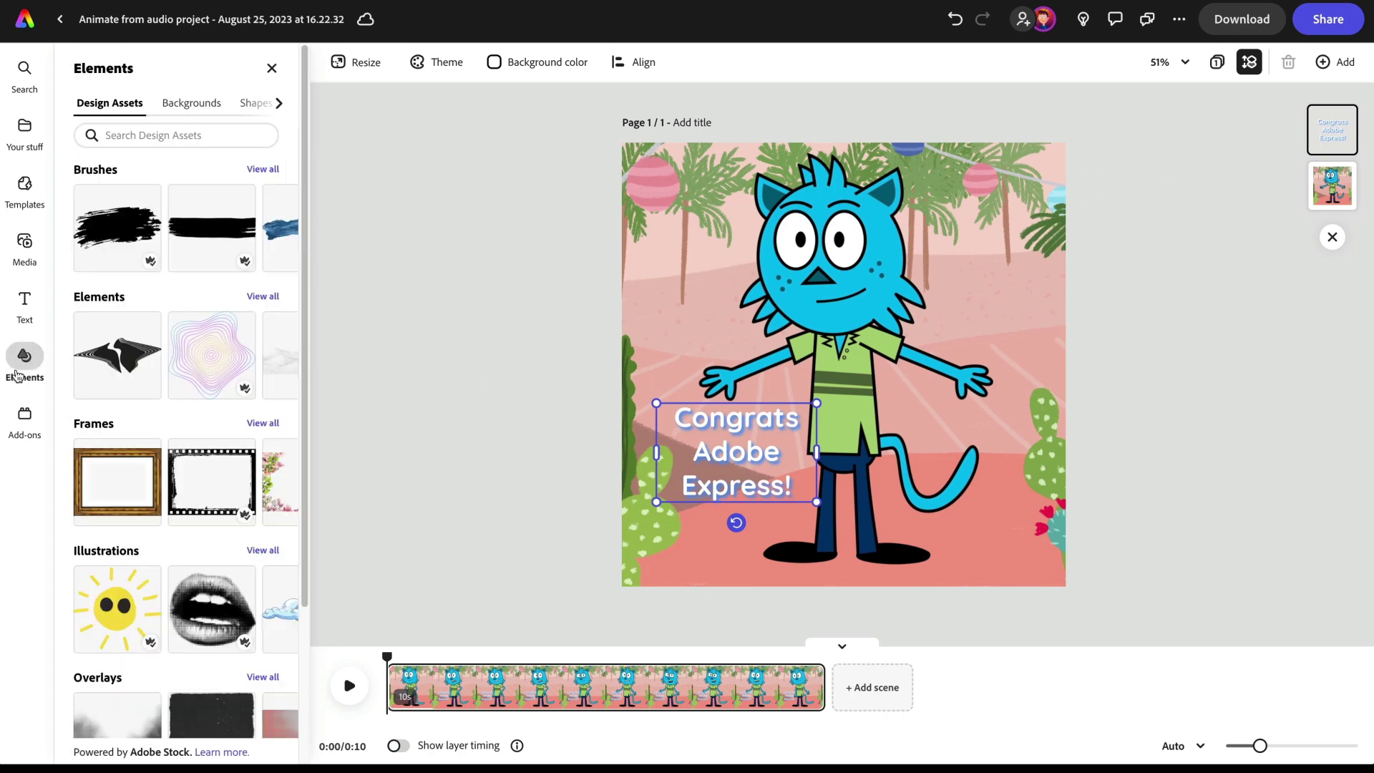
pyautogui.click(165, 138)
pyautogui.write('congrats')
pyautogui.press('Return')
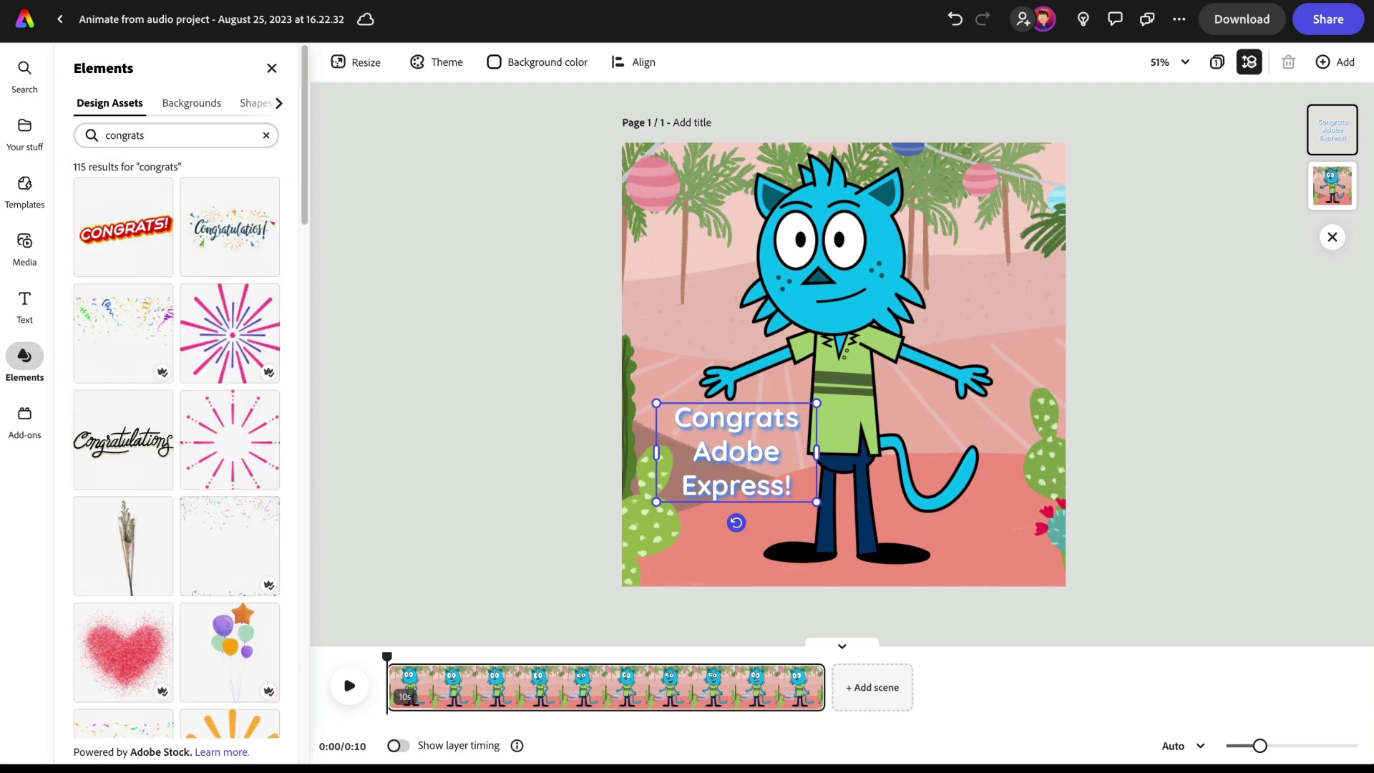
# - Place the pink burst graphic, enlarged, in the page's top-right corner and browse its looping animations
pyautogui.moveTo(237, 433); pyautogui.dragTo(995, 290)
pyautogui.moveTo(853, 162); pyautogui.dragTo(845, 131)
pyautogui.moveTo(964, 194); pyautogui.dragTo(1050, 164)
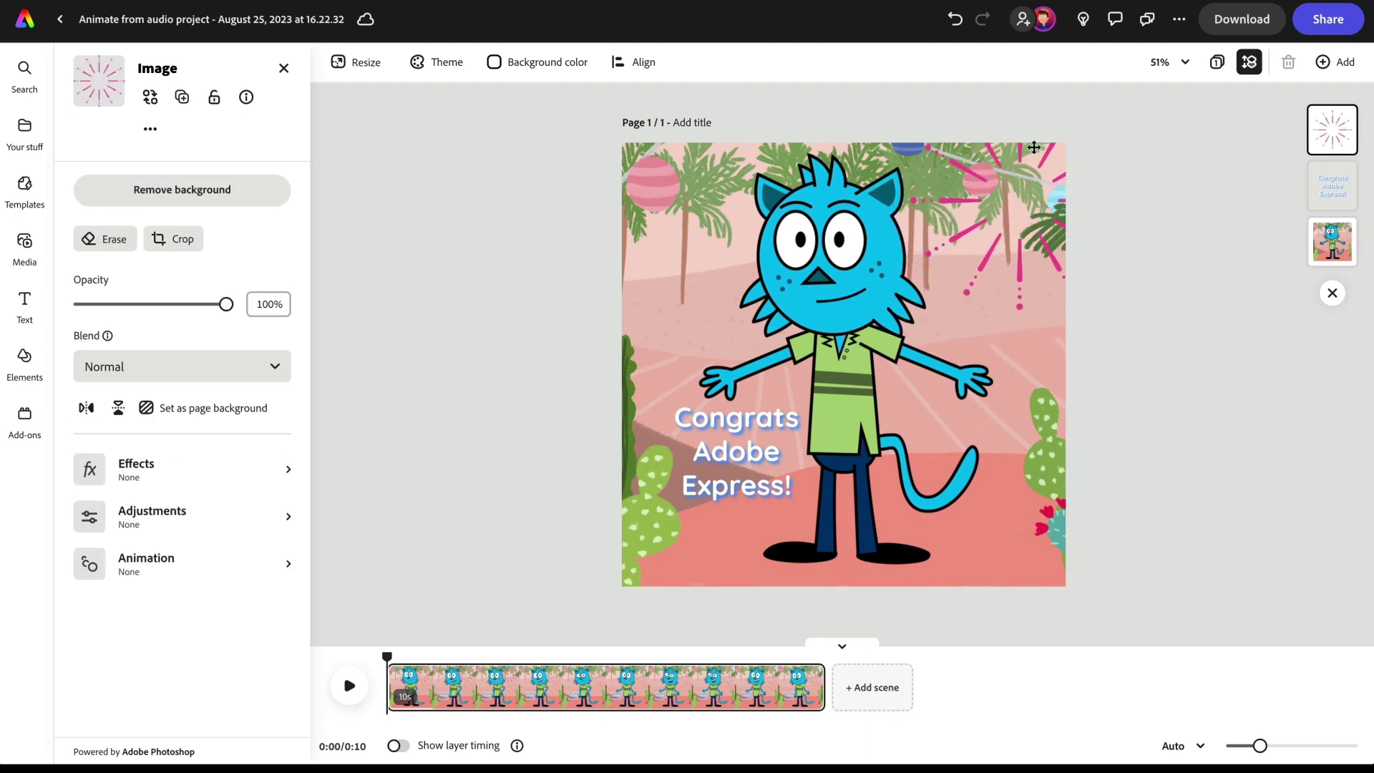
pyautogui.click(192, 556)
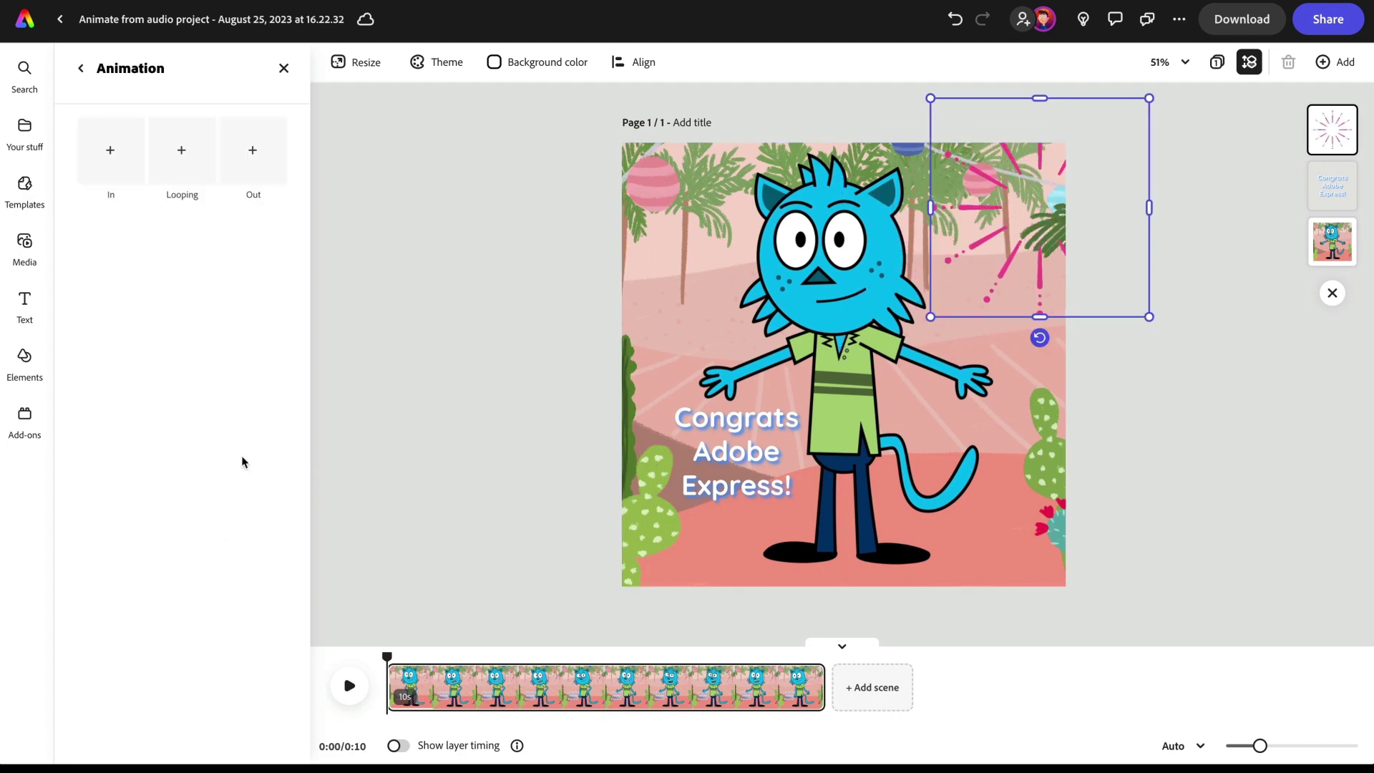
pyautogui.click(182, 150)
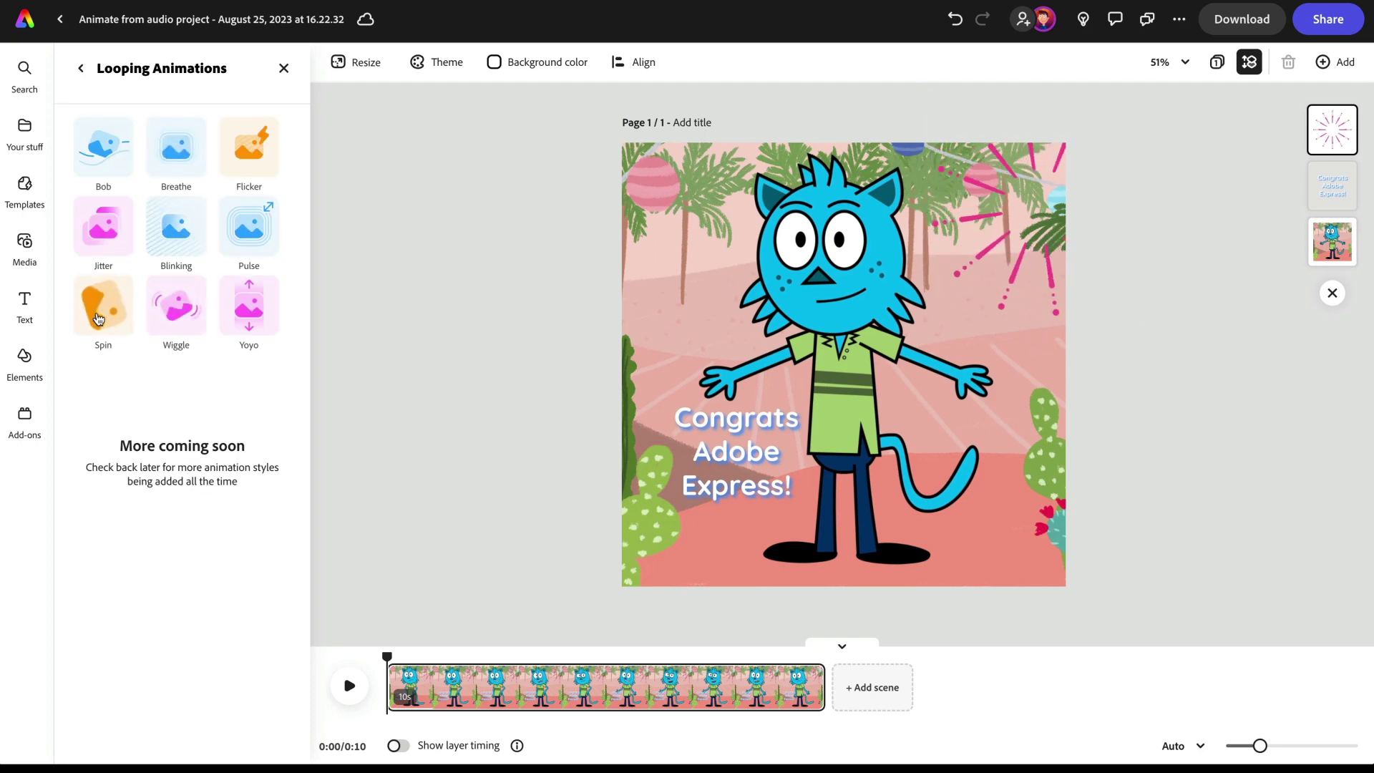
# - Give the burst a spin loop and the Congrats text a Pop entrance animation
pyautogui.click(98, 319)
pyautogui.click(805, 487)
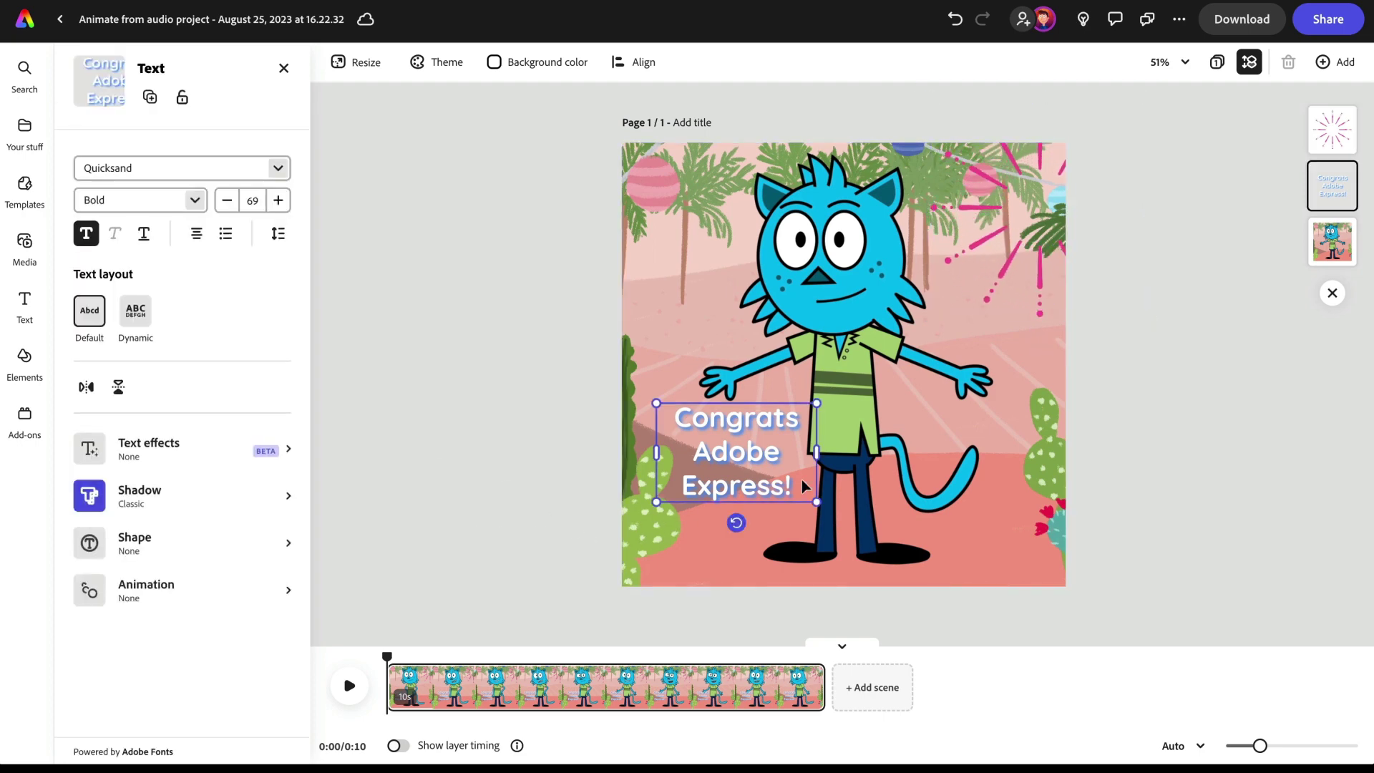
pyautogui.scroll(-4, 157, 569)
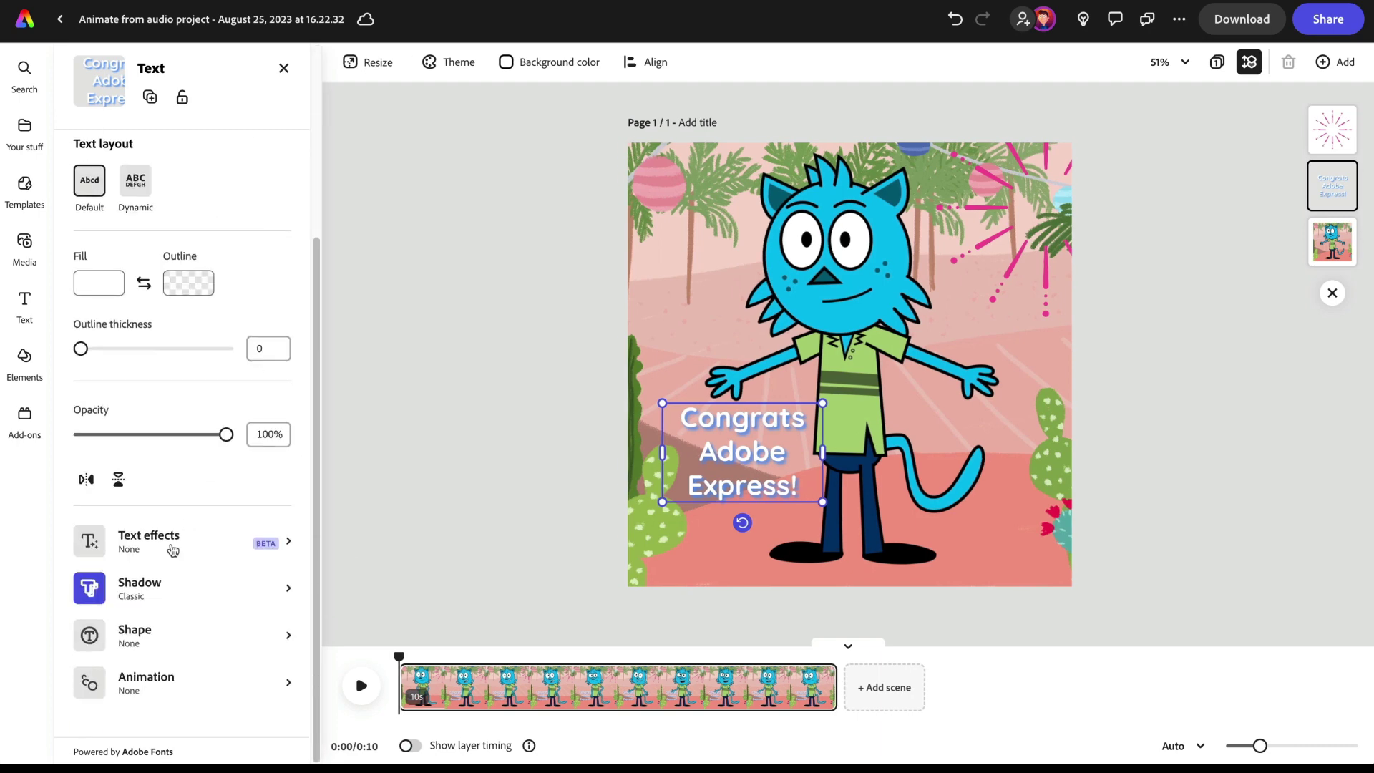
pyautogui.click(102, 686)
pyautogui.click(123, 158)
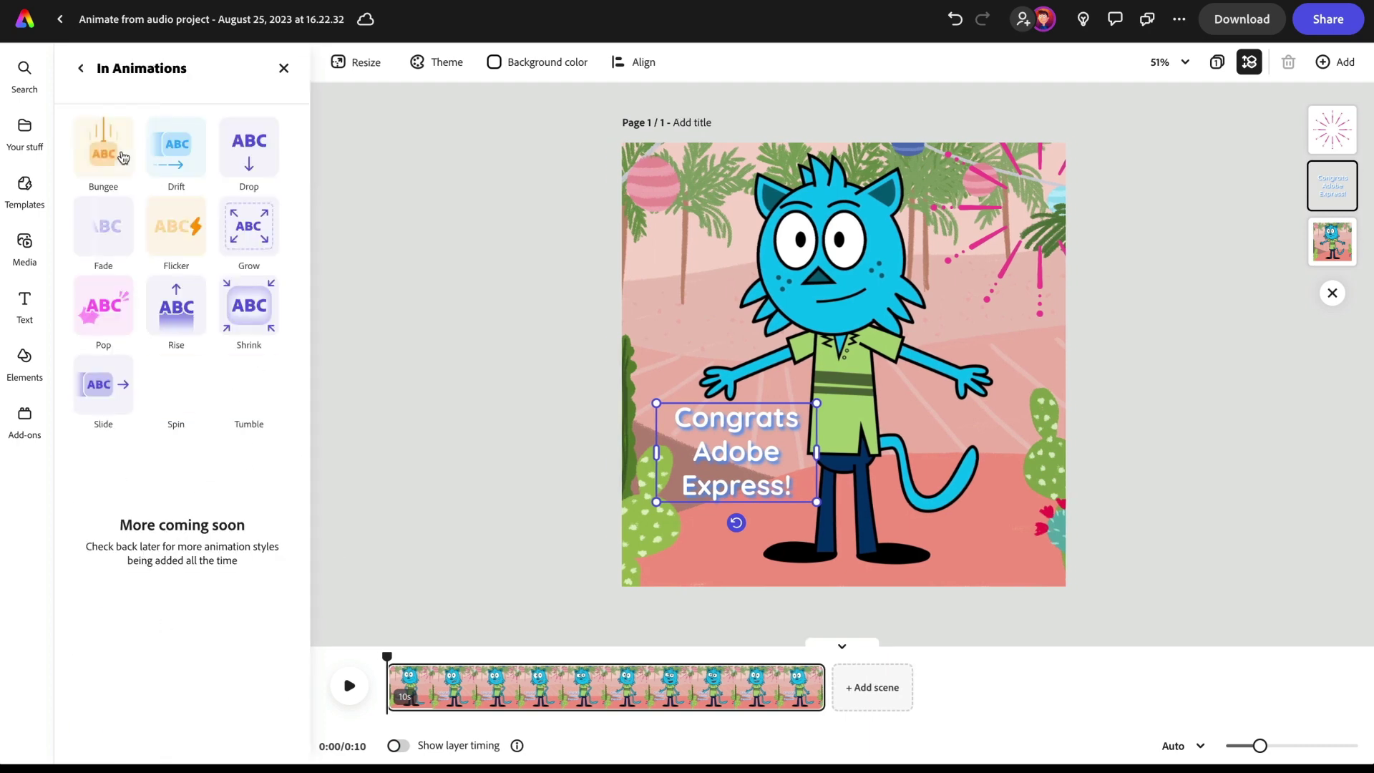
pyautogui.click(102, 315)
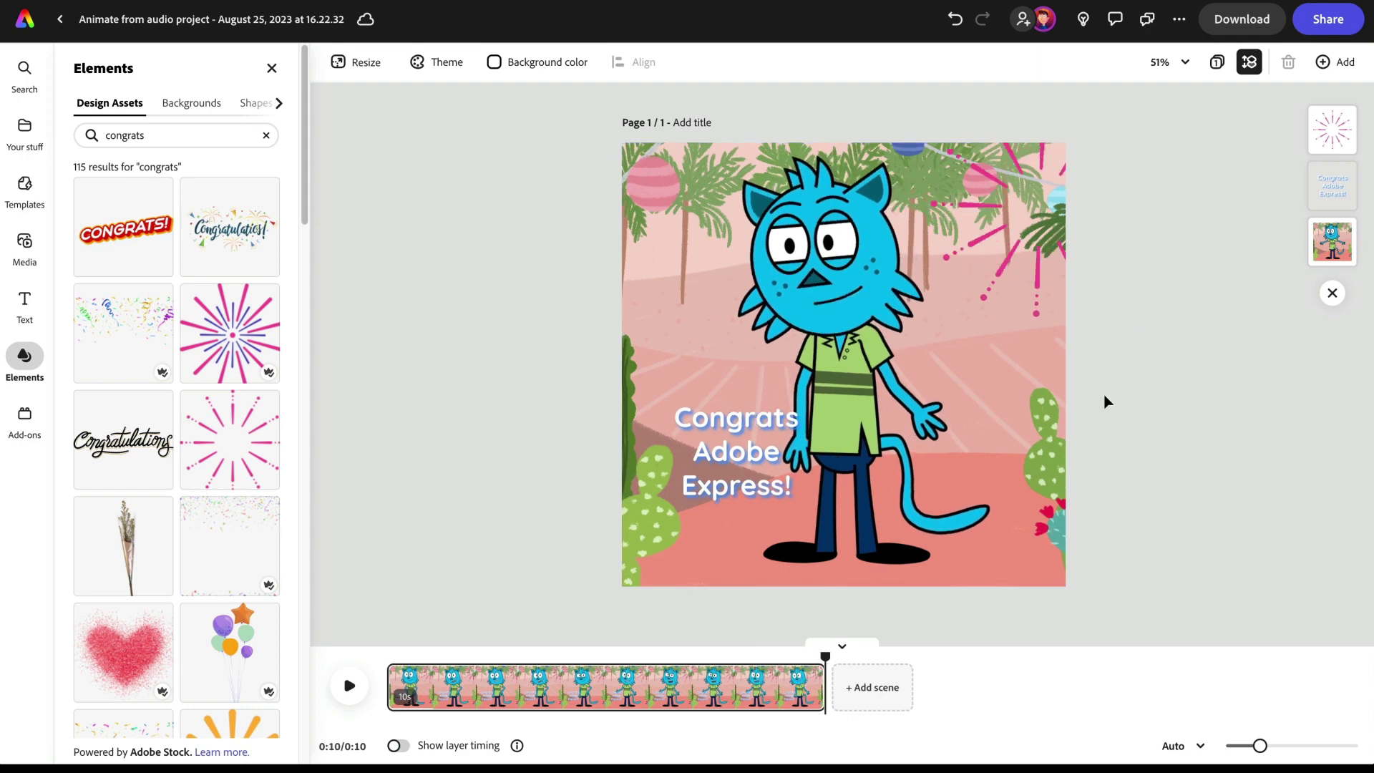
pyautogui.click(746, 453)
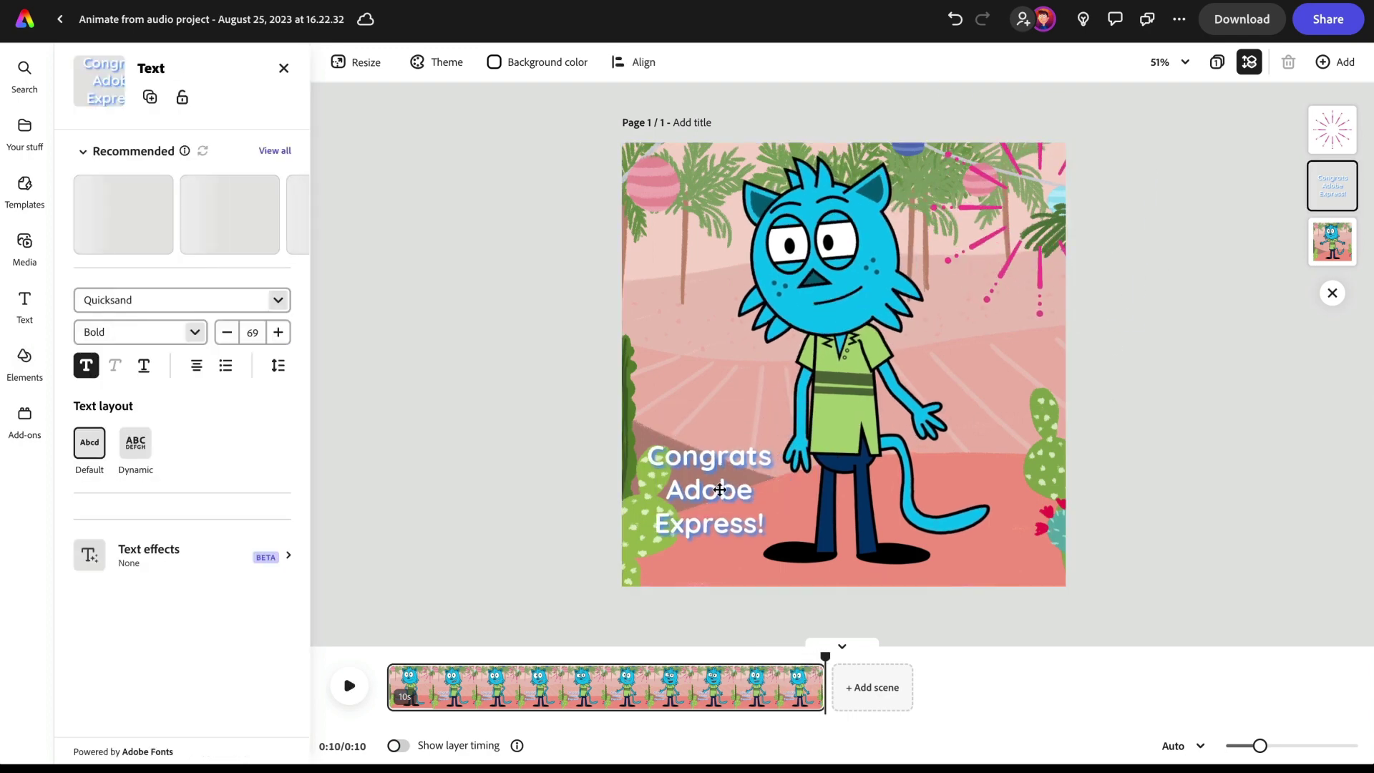
pyautogui.click(1221, 458)
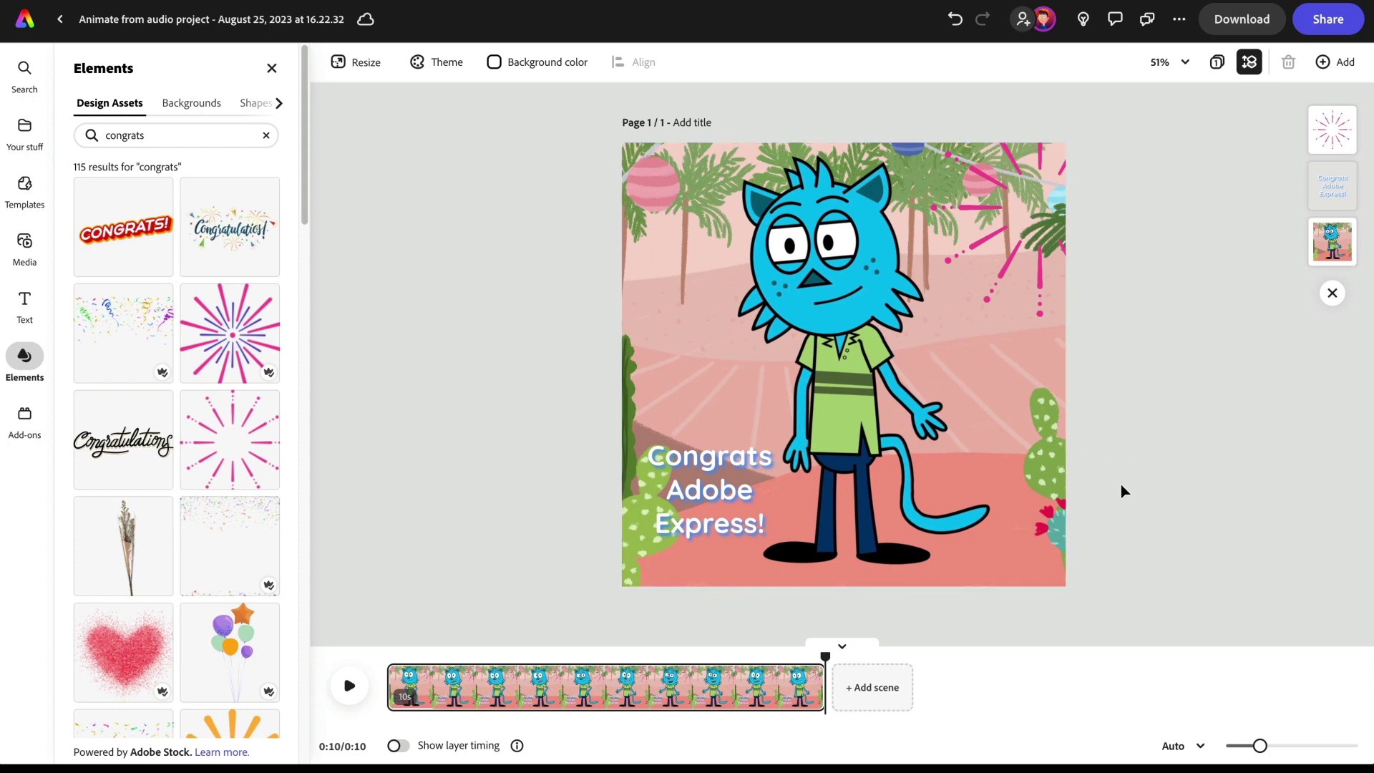
pyautogui.click(1244, 22)
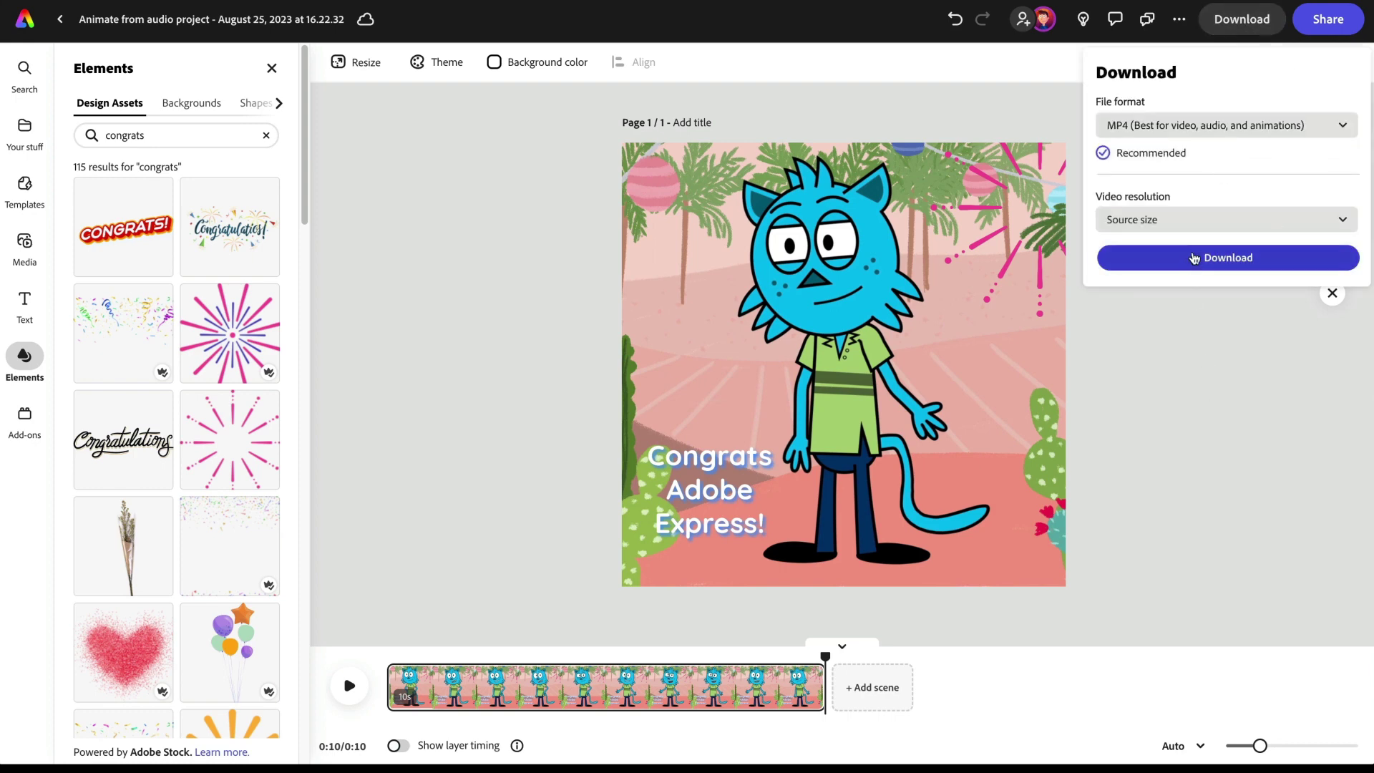
pyautogui.click(1181, 219)
pyautogui.click(1182, 424)
pyautogui.click(1183, 423)
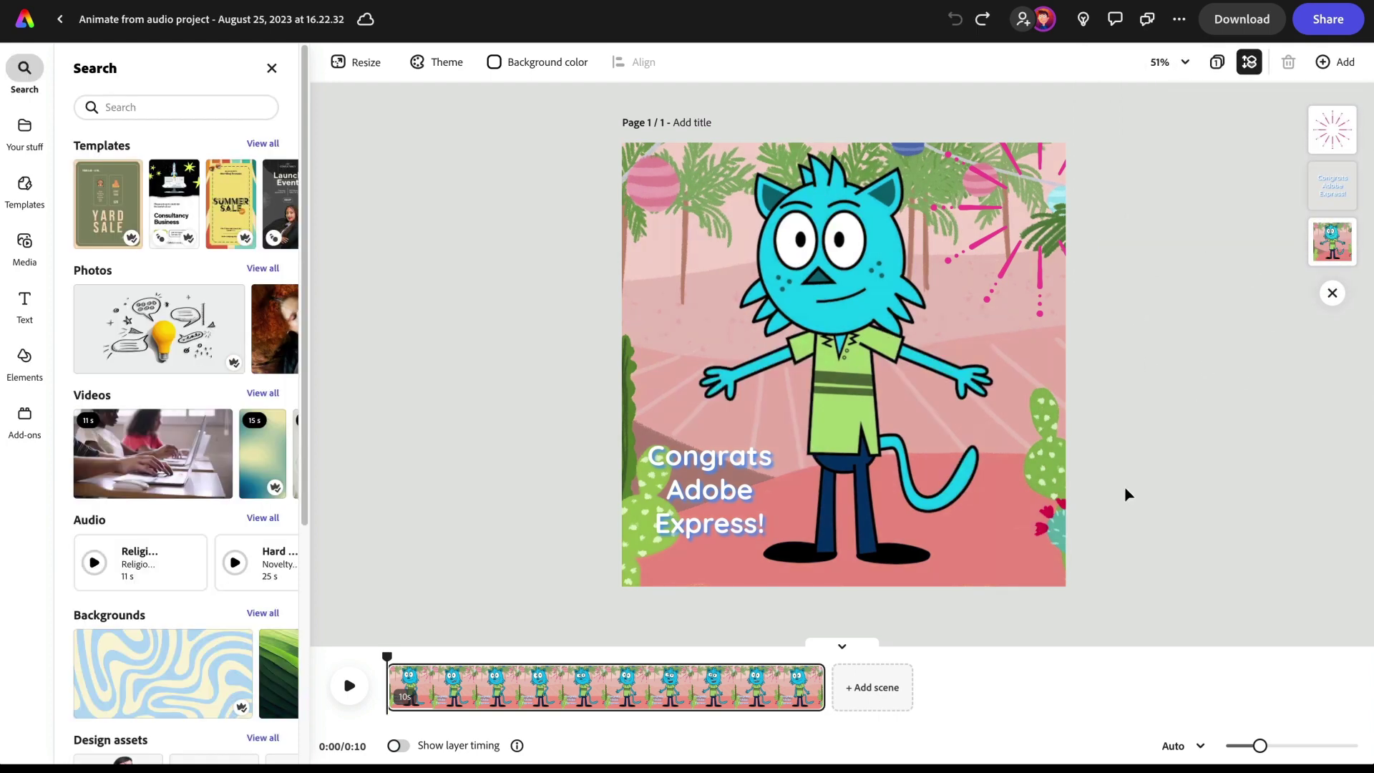
# - Shrink the pink burst, send its layer behind the cat, and recentre the cat video
pyautogui.moveTo(850, 393); pyautogui.dragTo(897, 442)
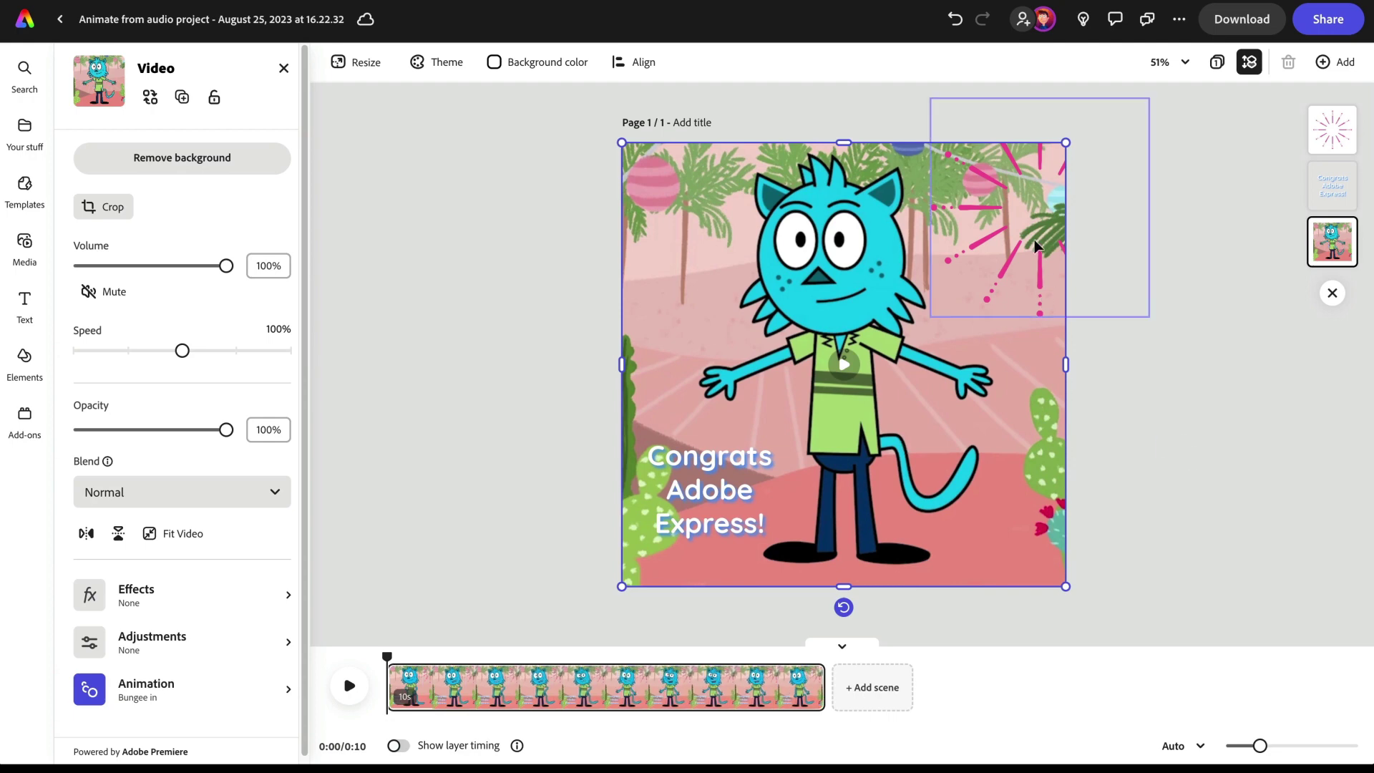
pyautogui.click(989, 265)
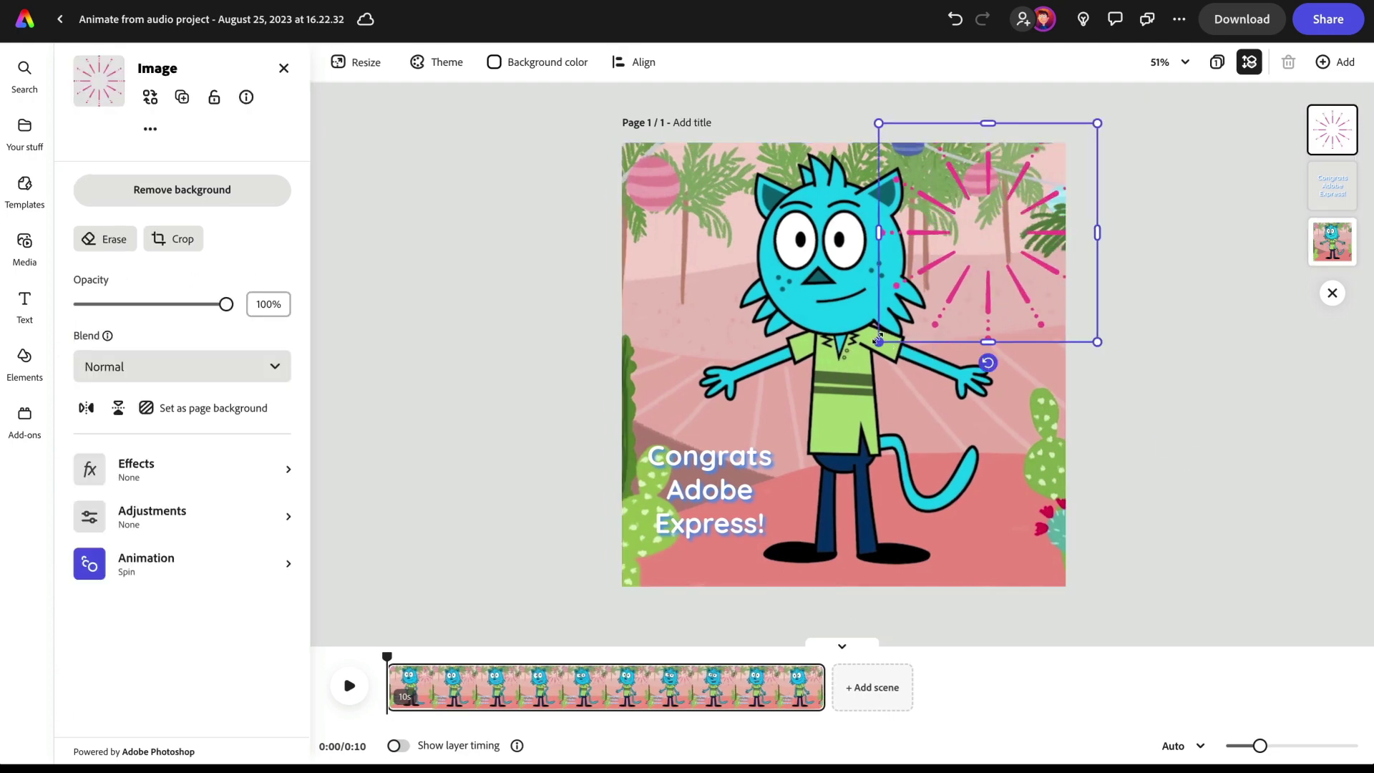
pyautogui.moveTo(879, 341); pyautogui.dragTo(760, 461)
pyautogui.moveTo(937, 331); pyautogui.dragTo(953, 322)
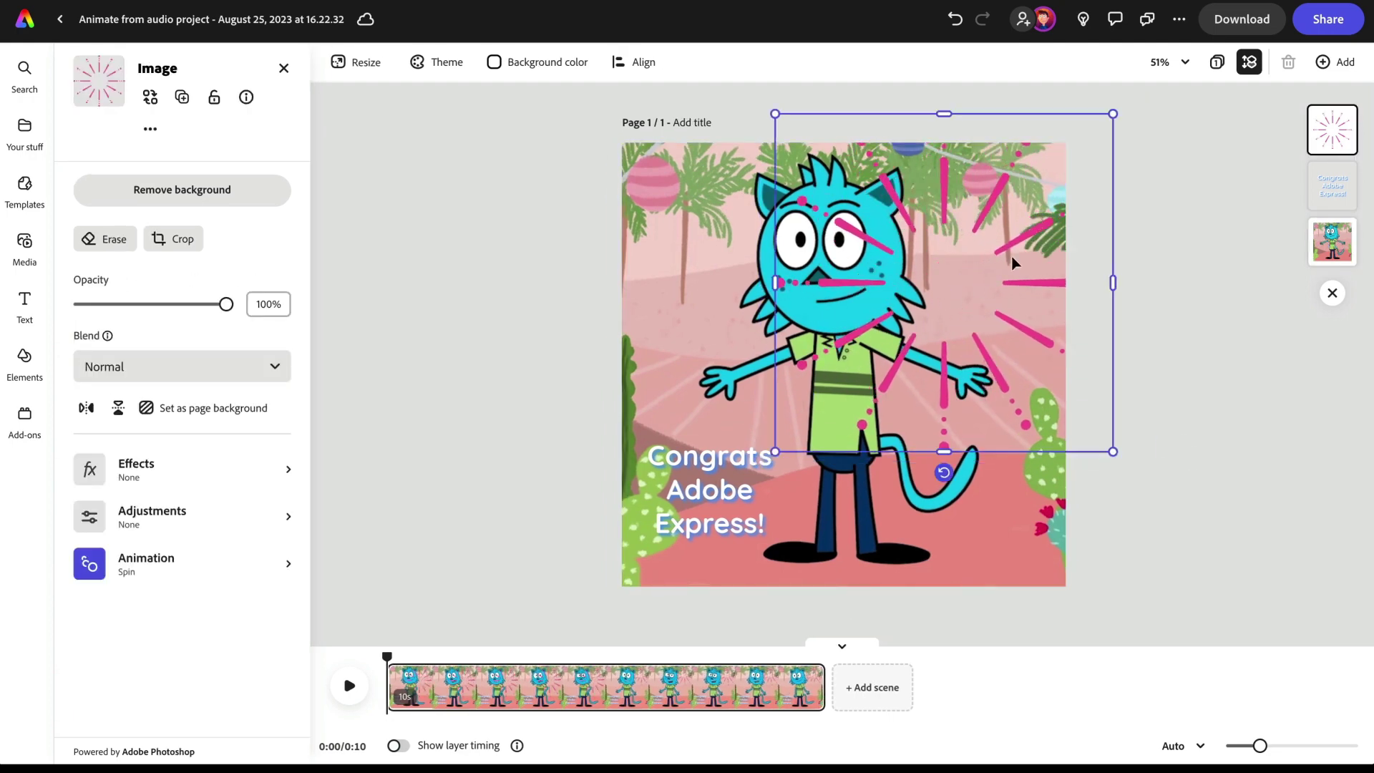
pyautogui.moveTo(783, 455); pyautogui.dragTo(847, 391)
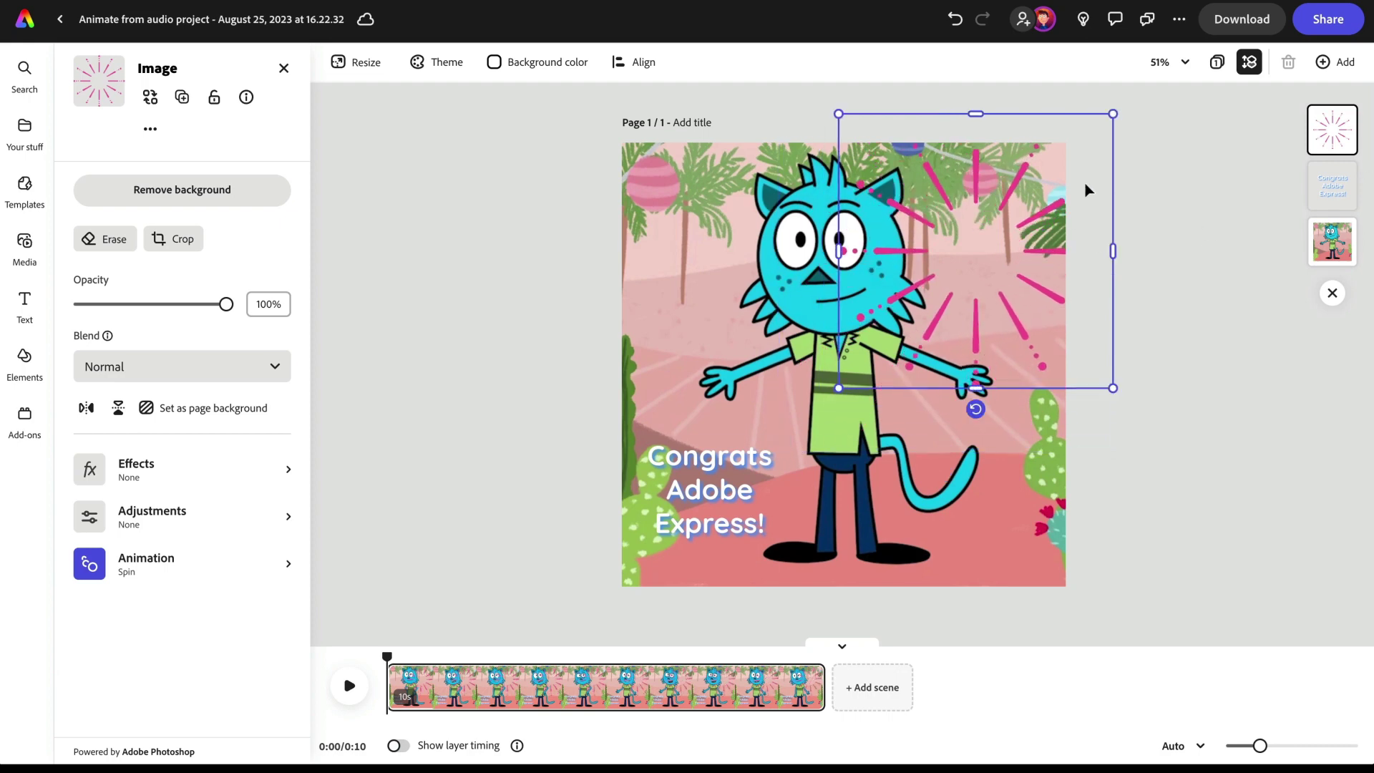
pyautogui.moveTo(1333, 130); pyautogui.dragTo(1334, 179)
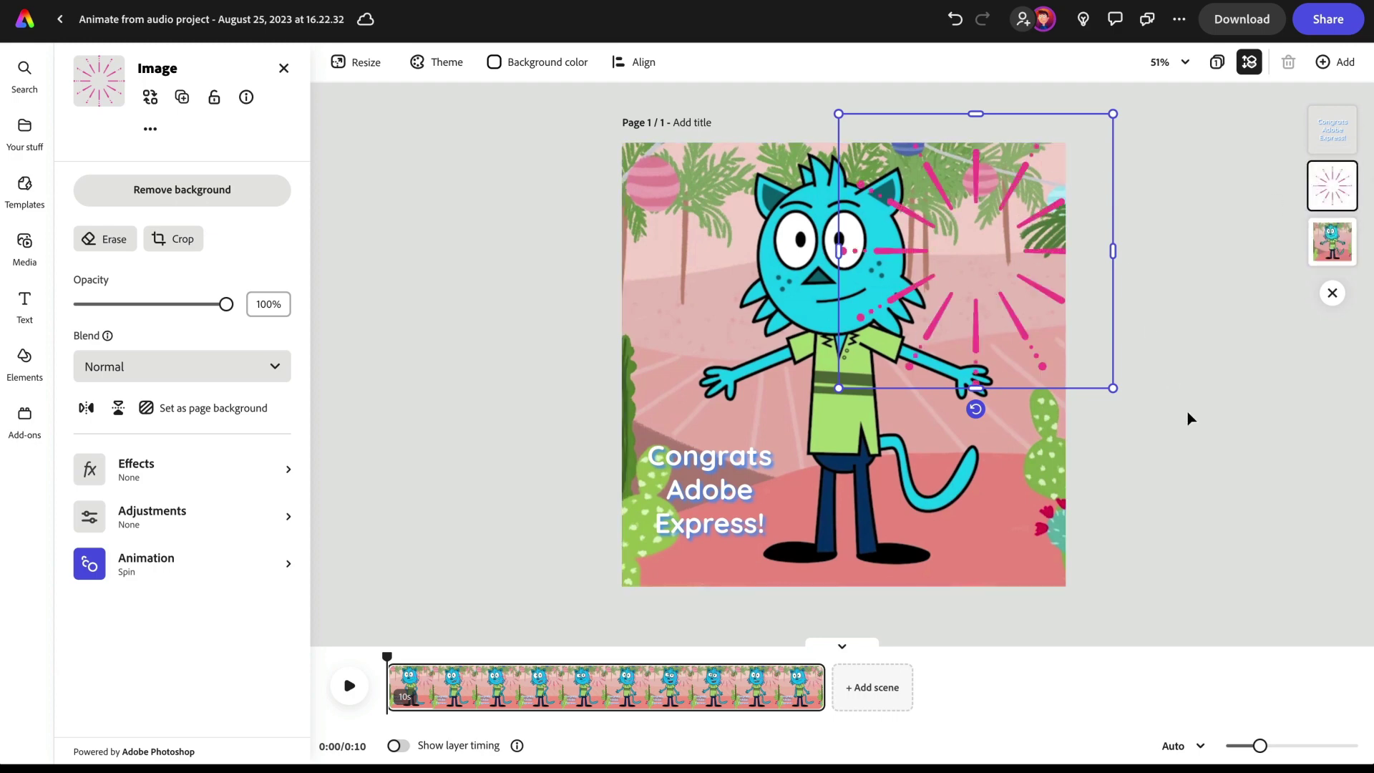
pyautogui.click(1174, 428)
pyautogui.moveTo(647, 417); pyautogui.dragTo(680, 343)
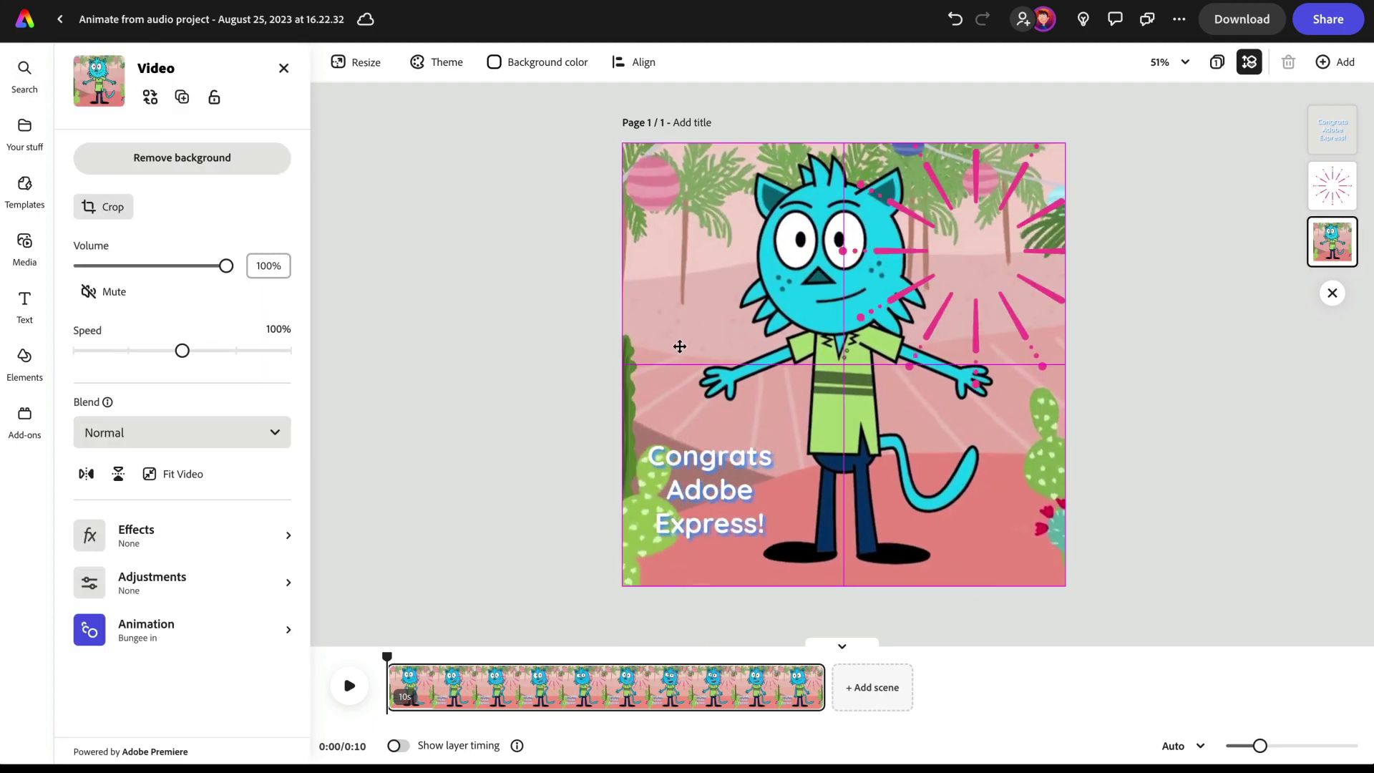
# - Pick the GOAT character, move it lower left at 102% scale, and choose a Transparent background
pyautogui.click(1161, 507)
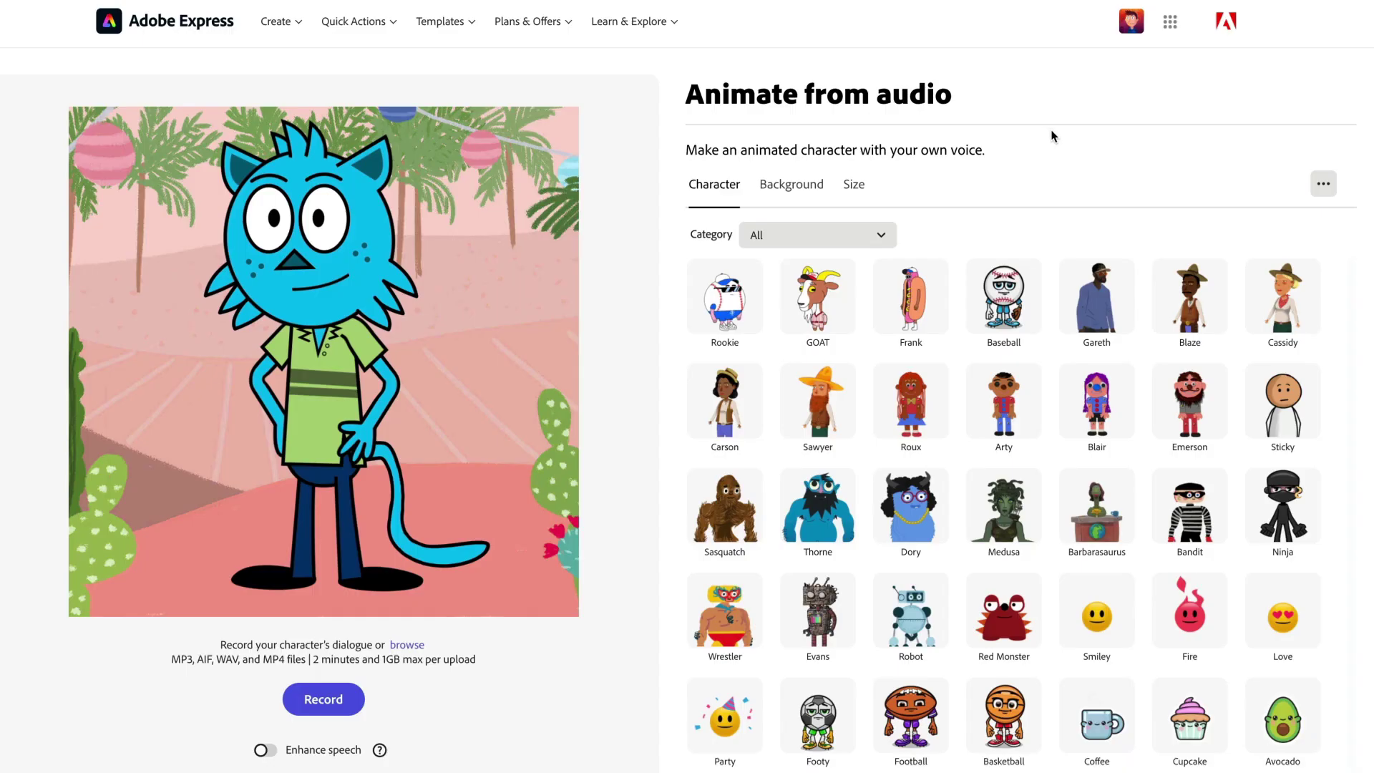
pyautogui.click(827, 295)
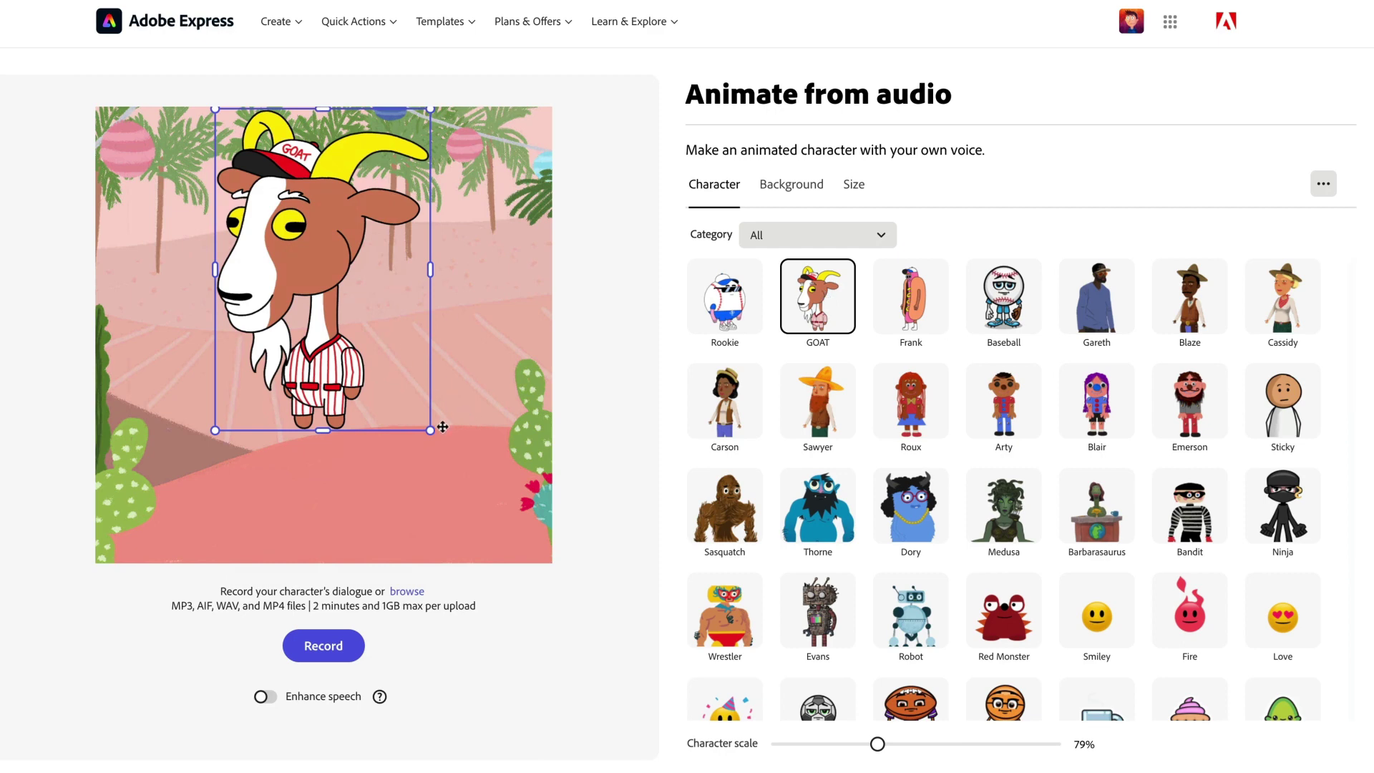
pyautogui.moveTo(436, 432); pyautogui.dragTo(462, 561)
pyautogui.moveTo(318, 375); pyautogui.dragTo(330, 355)
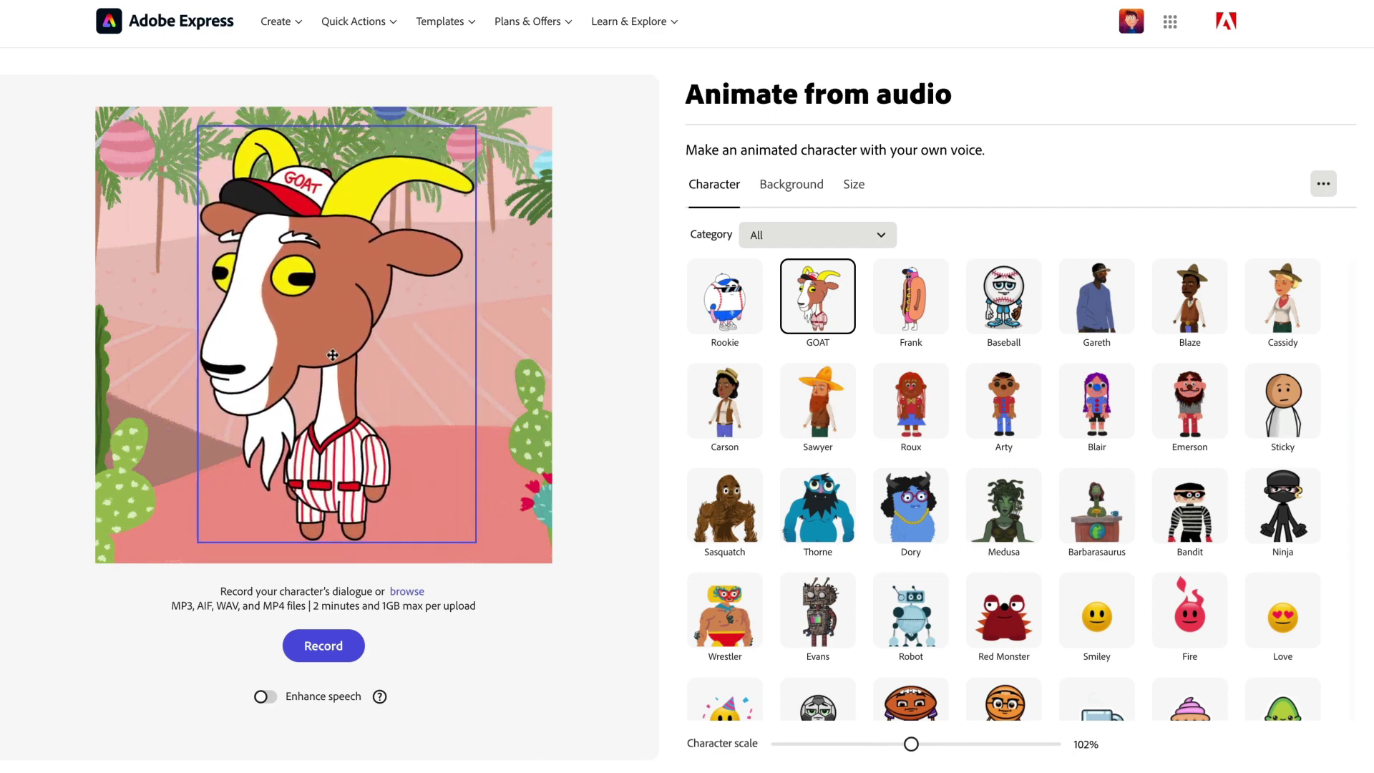
pyautogui.click(814, 187)
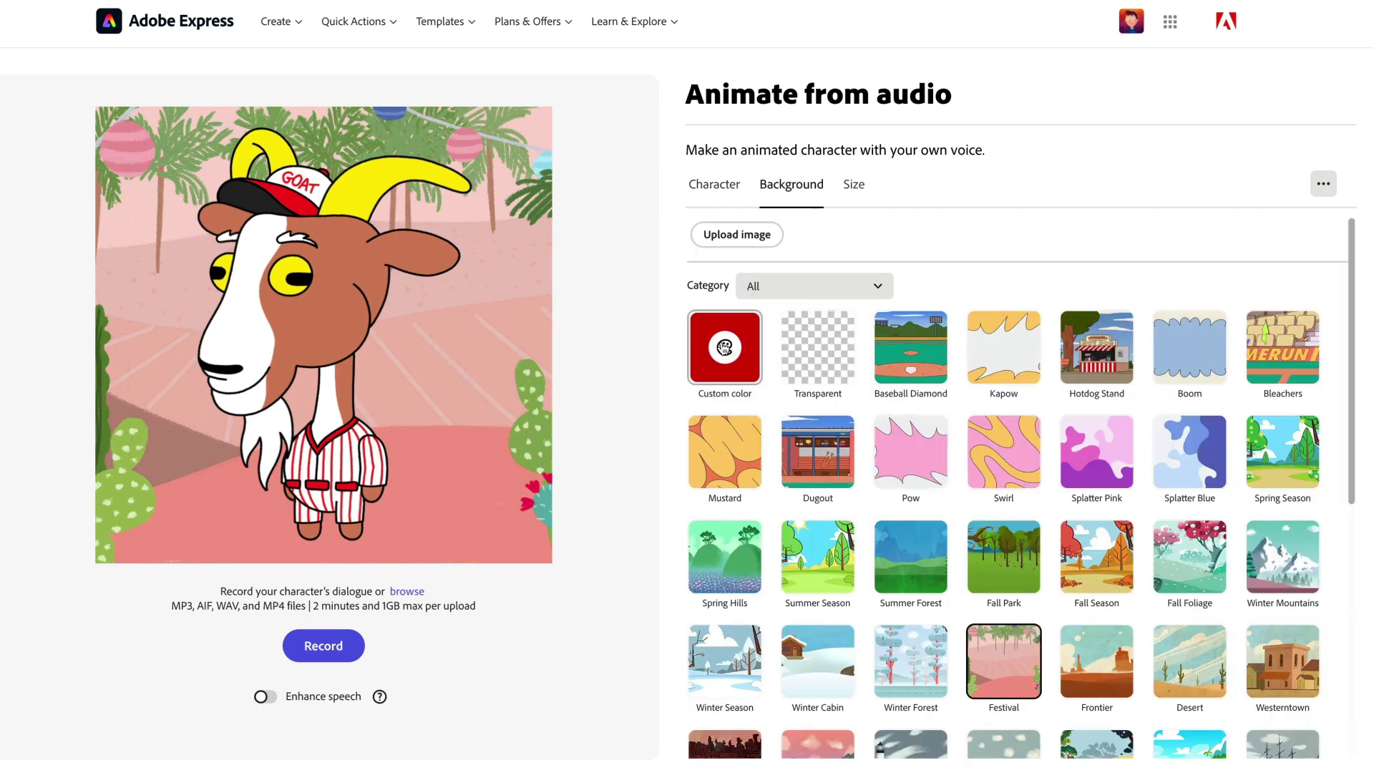
pyautogui.click(812, 356)
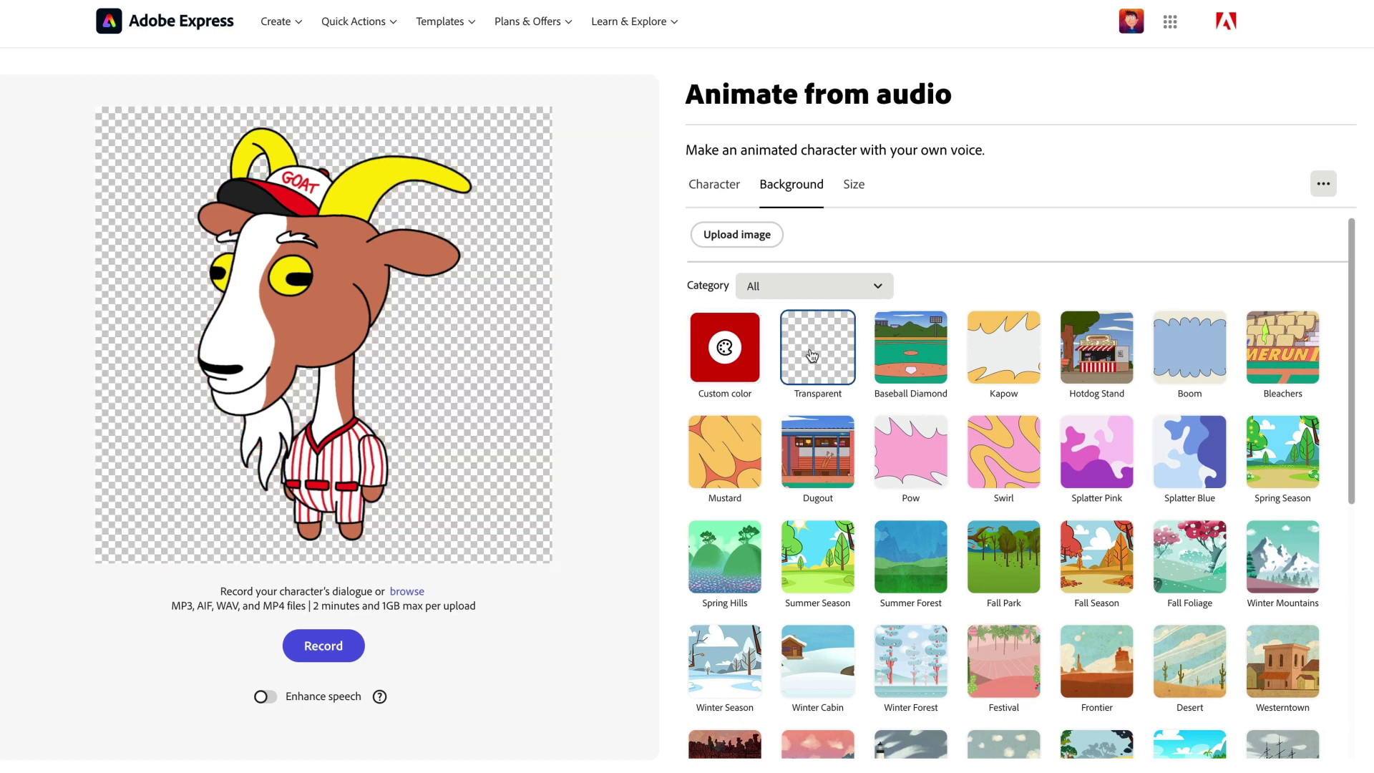
# - Record the goat's spoken line, producing a 7.9-second talking-goat animation
pyautogui.click(349, 653)
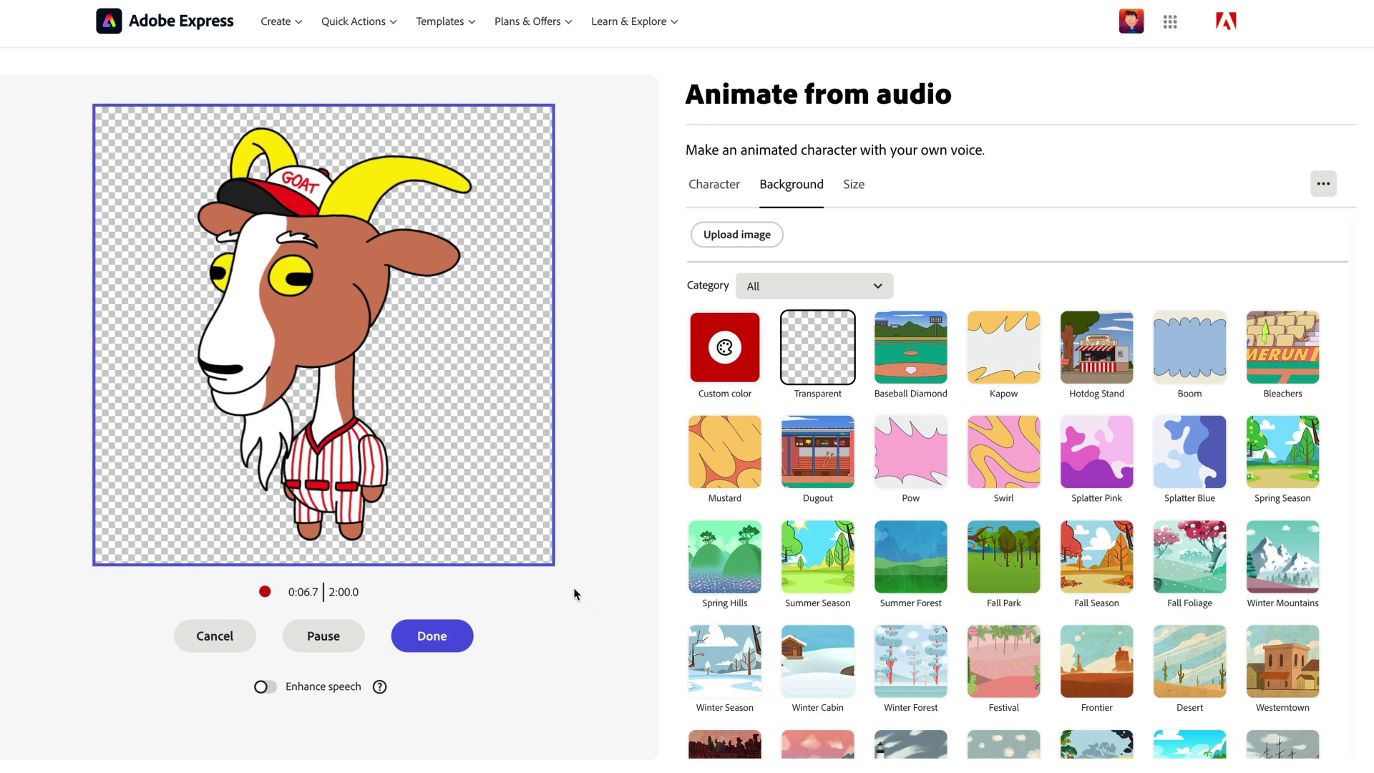
pyautogui.click(458, 637)
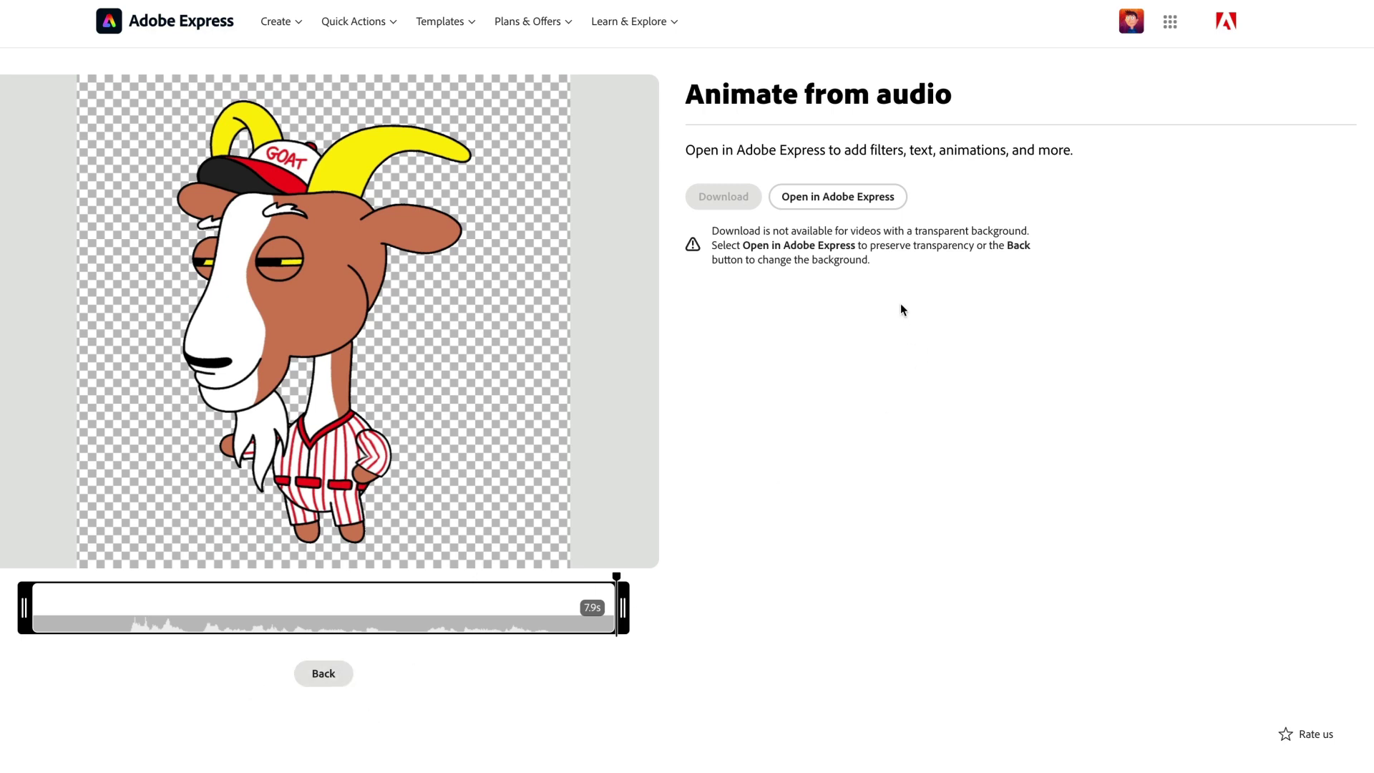
# - Open the goat animation in the editor, then pause and deselect the clip
pyautogui.click(847, 204)
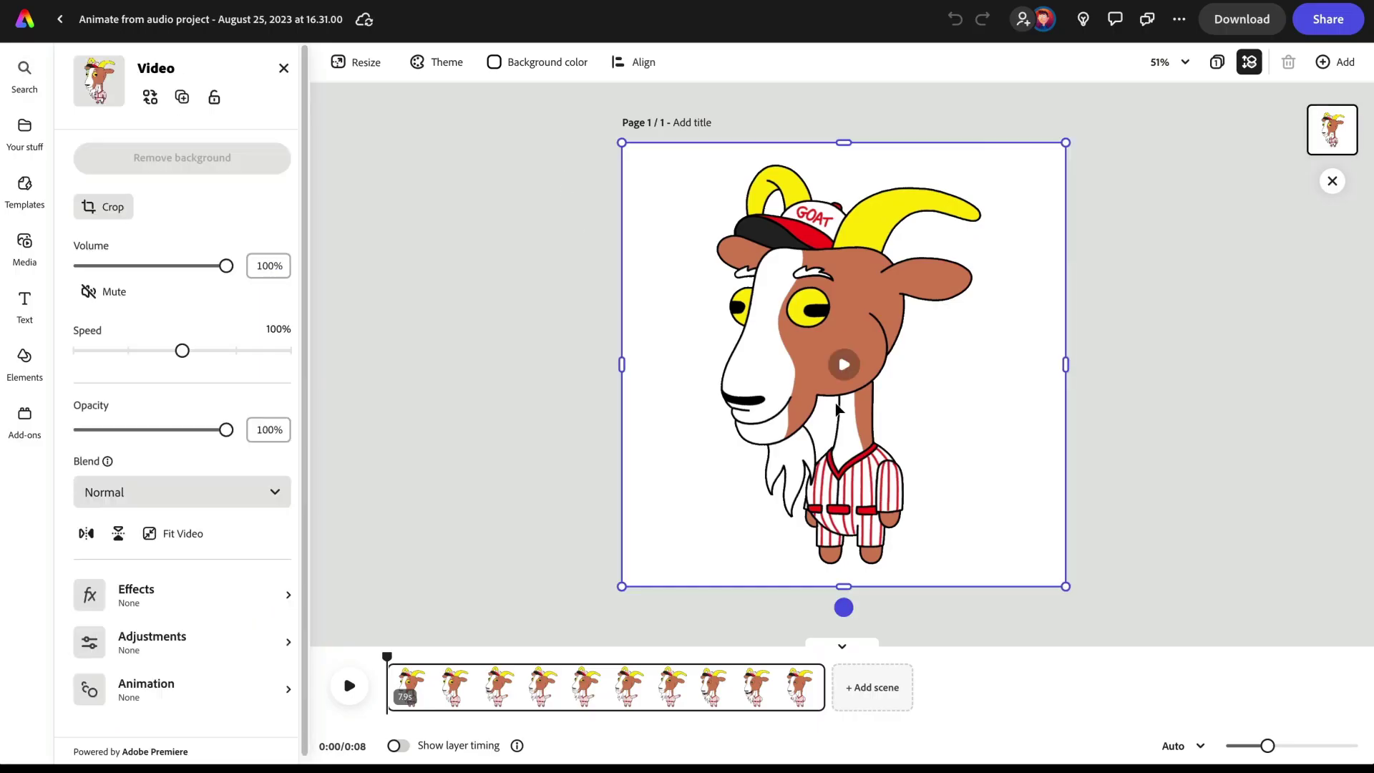
pyautogui.click(855, 366)
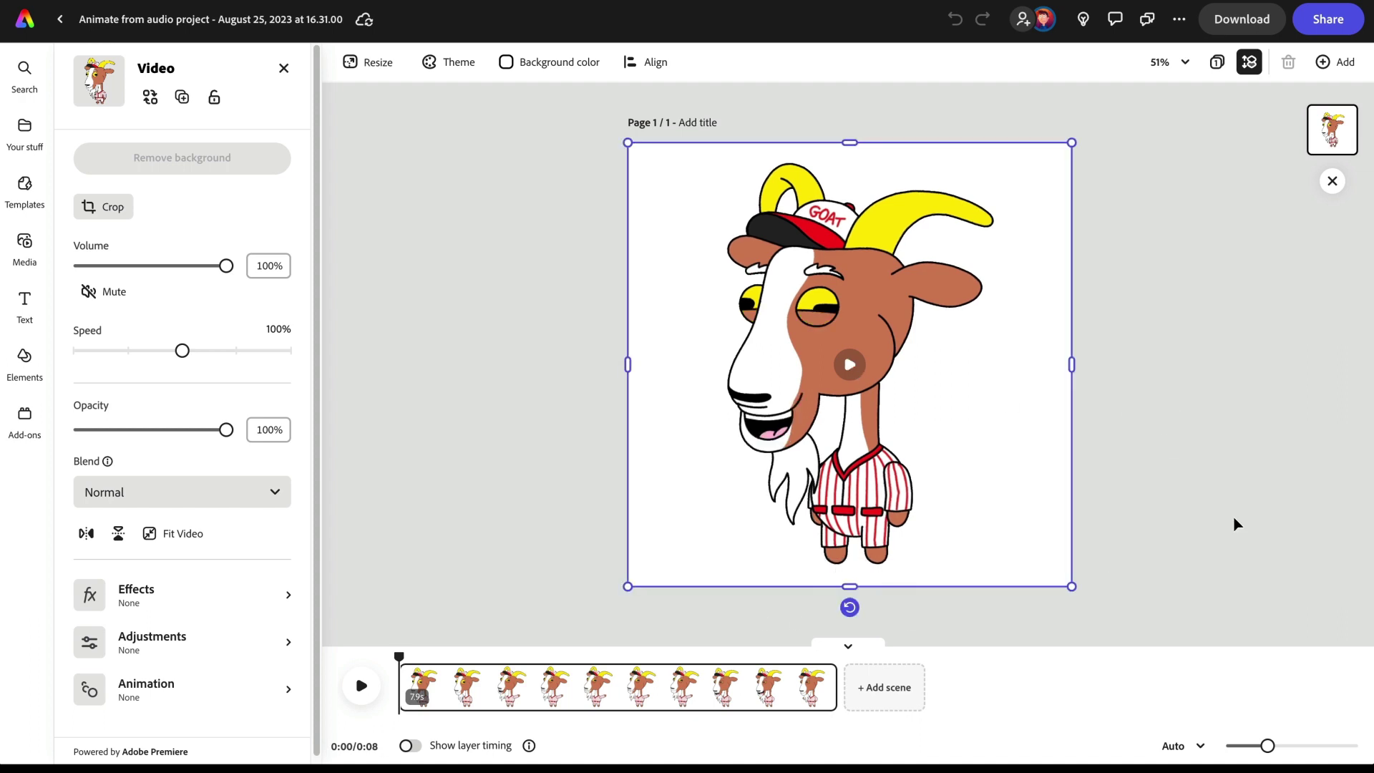
pyautogui.click(592, 356)
# - Search the stock videos in Media for 'grass'
pyautogui.click(23, 244)
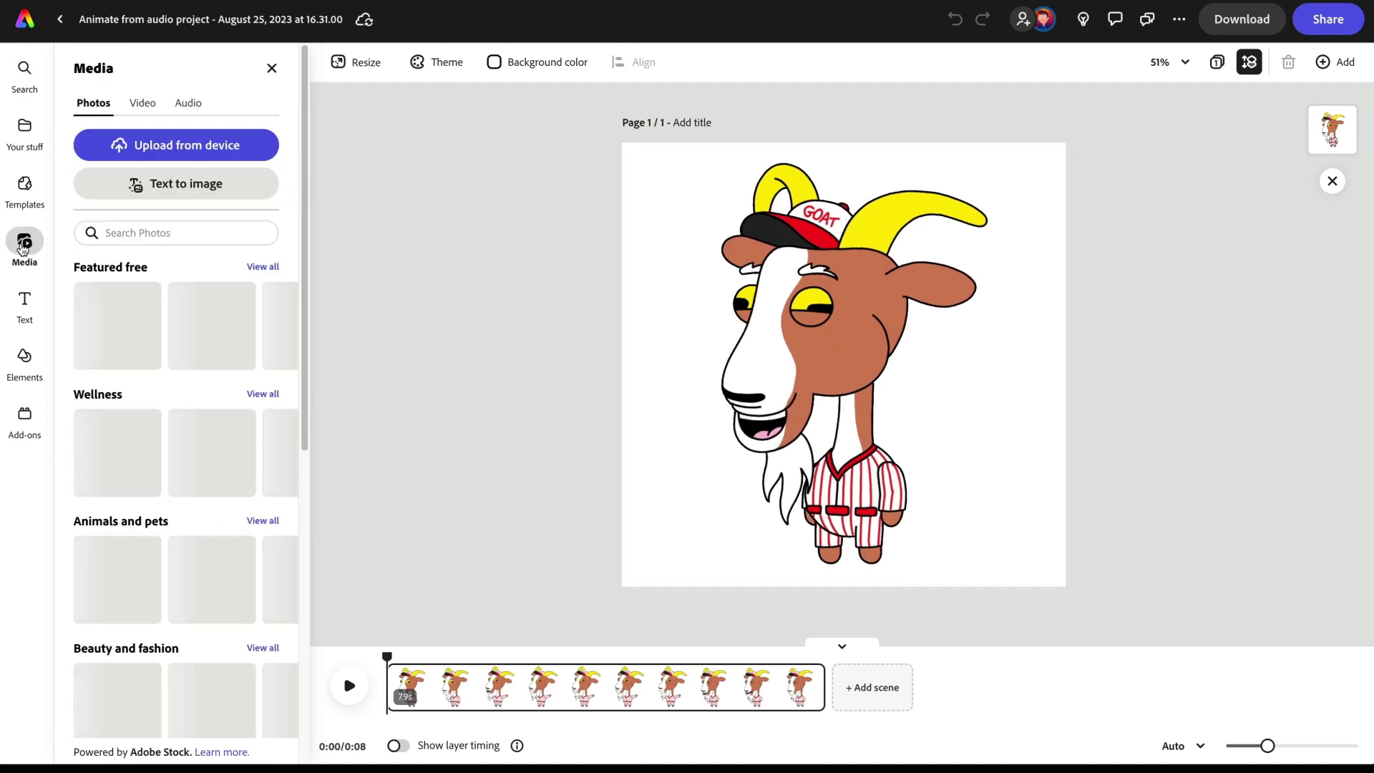
pyautogui.click(141, 102)
pyautogui.click(141, 181)
pyautogui.write('grass')
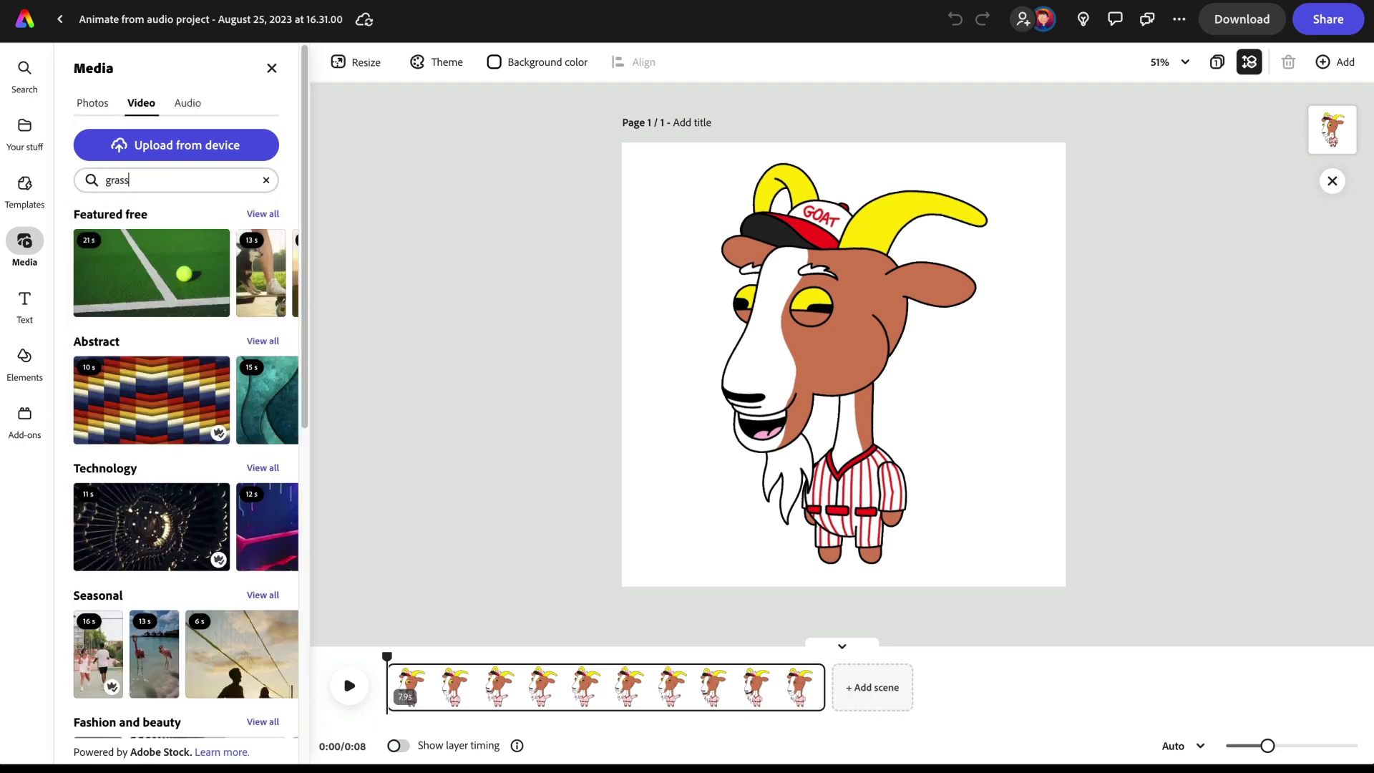
pyautogui.press('Return')
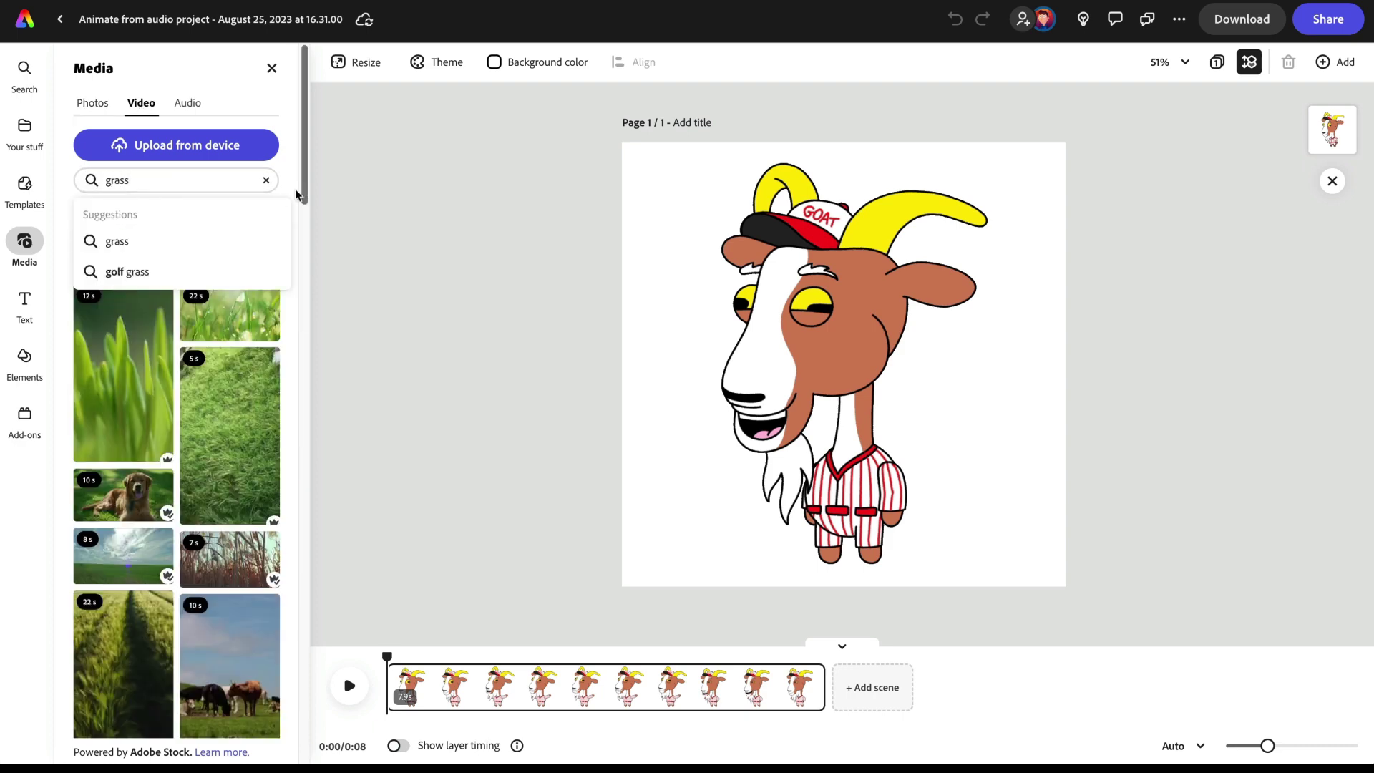
pyautogui.click(290, 183)
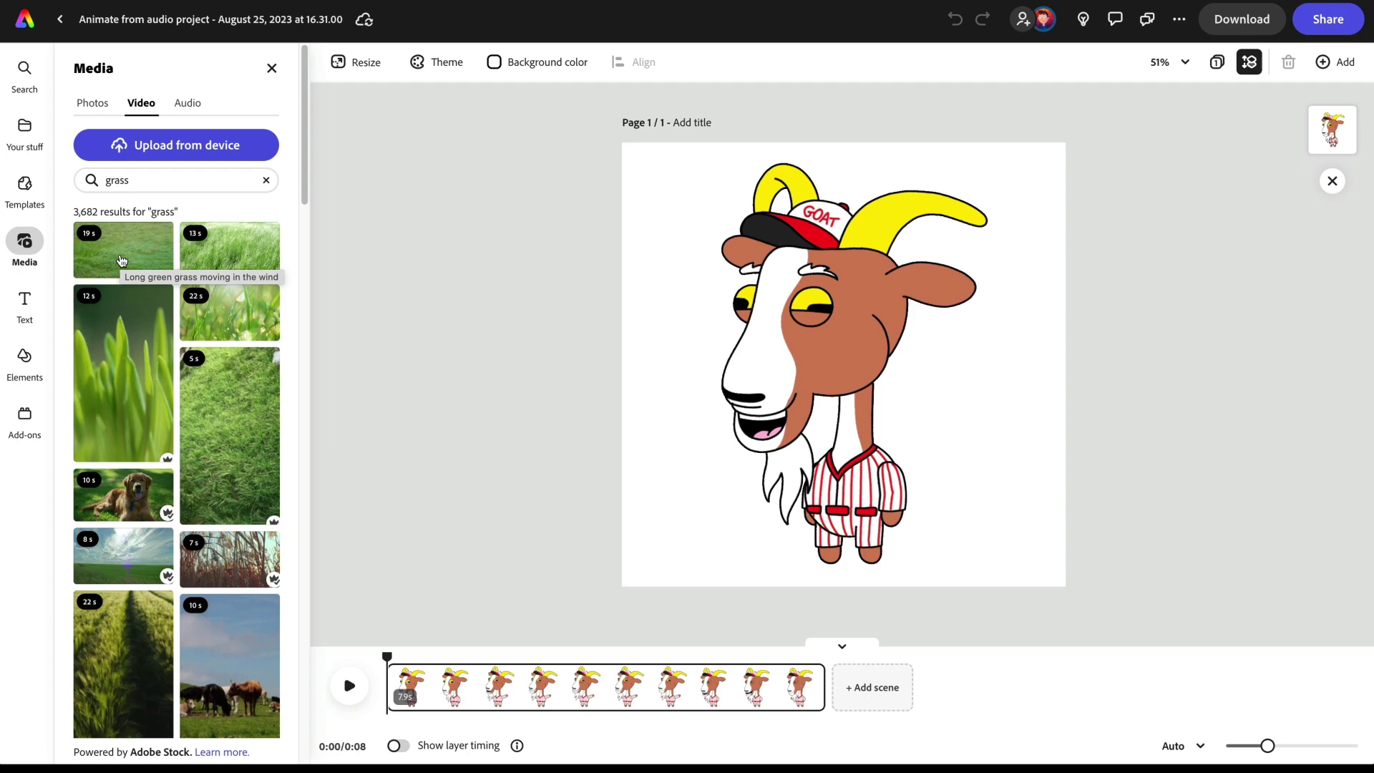
# - Stretch the first grass video over the whole page and center the goat in front of it
pyautogui.moveTo(122, 260); pyautogui.dragTo(607, 344)
pyautogui.moveTo(639, 397); pyautogui.dragTo(619, 190)
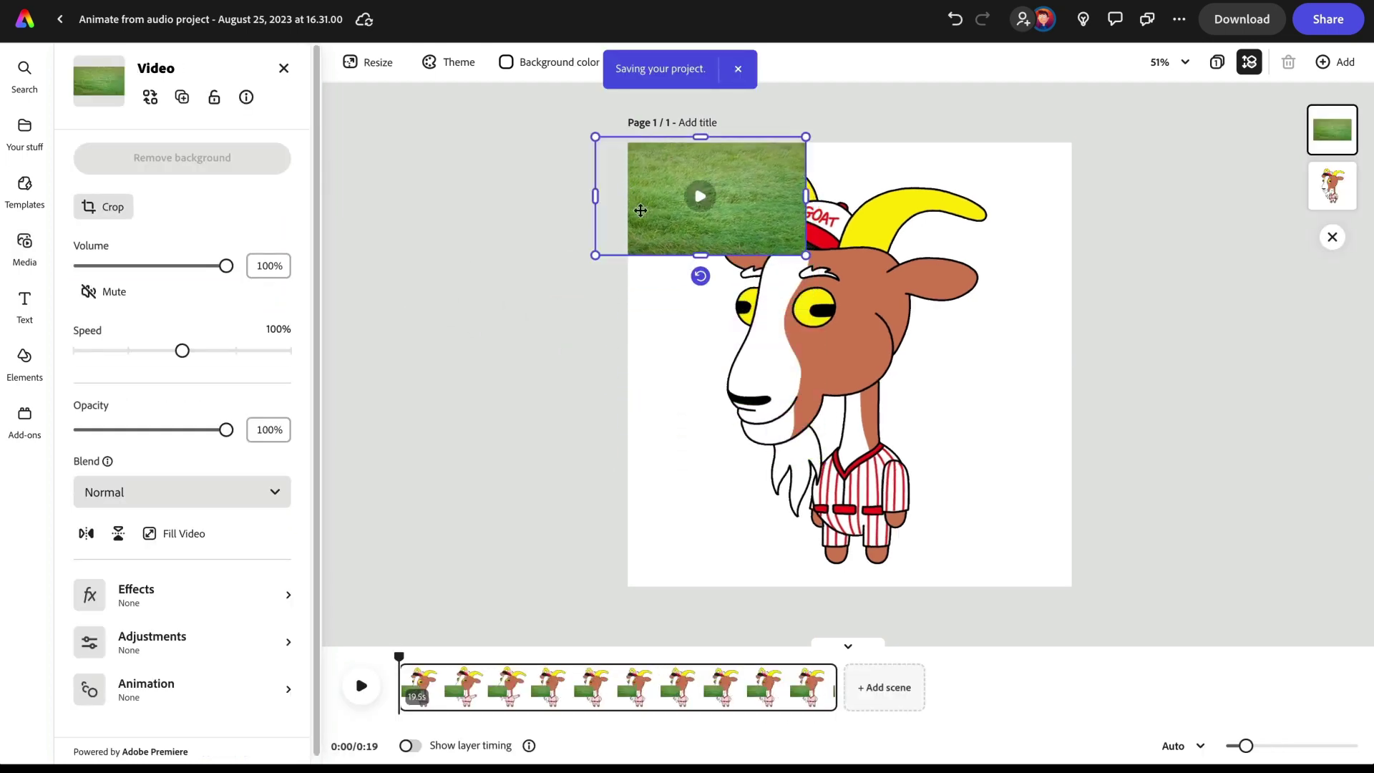
pyautogui.moveTo(809, 256); pyautogui.dragTo(1328, 698)
pyautogui.moveTo(1333, 187); pyautogui.dragTo(1328, 132)
pyautogui.click(1076, 341)
pyautogui.moveTo(834, 336)
pyautogui.mouseDown()
pyautogui.moveTo(984, 347)
pyautogui.moveTo(819, 330)
pyautogui.mouseUp()
pyautogui.click(1074, 467)
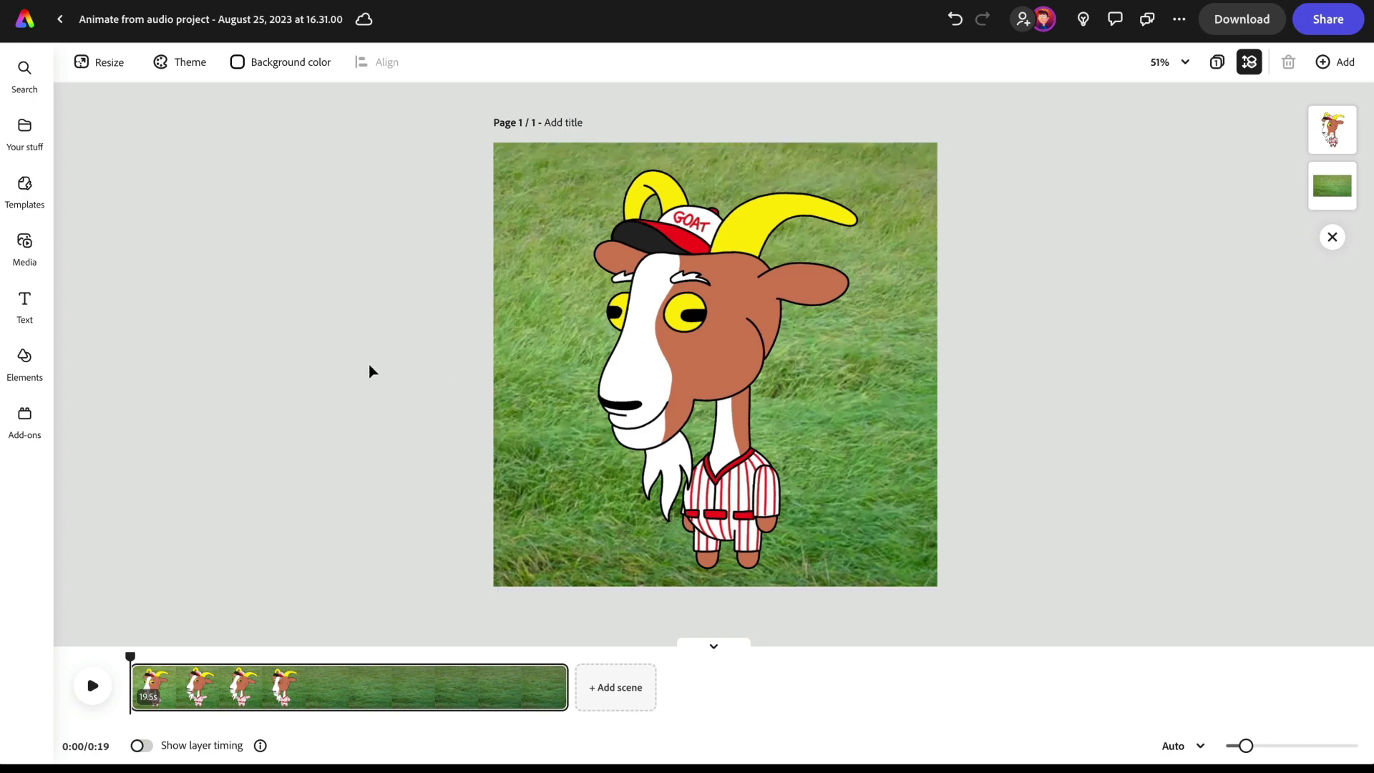
# - Add an 'ADOBE EXPRESS' text box, enlarge it to size 225 and keep it inside the page
pyautogui.click(32, 312)
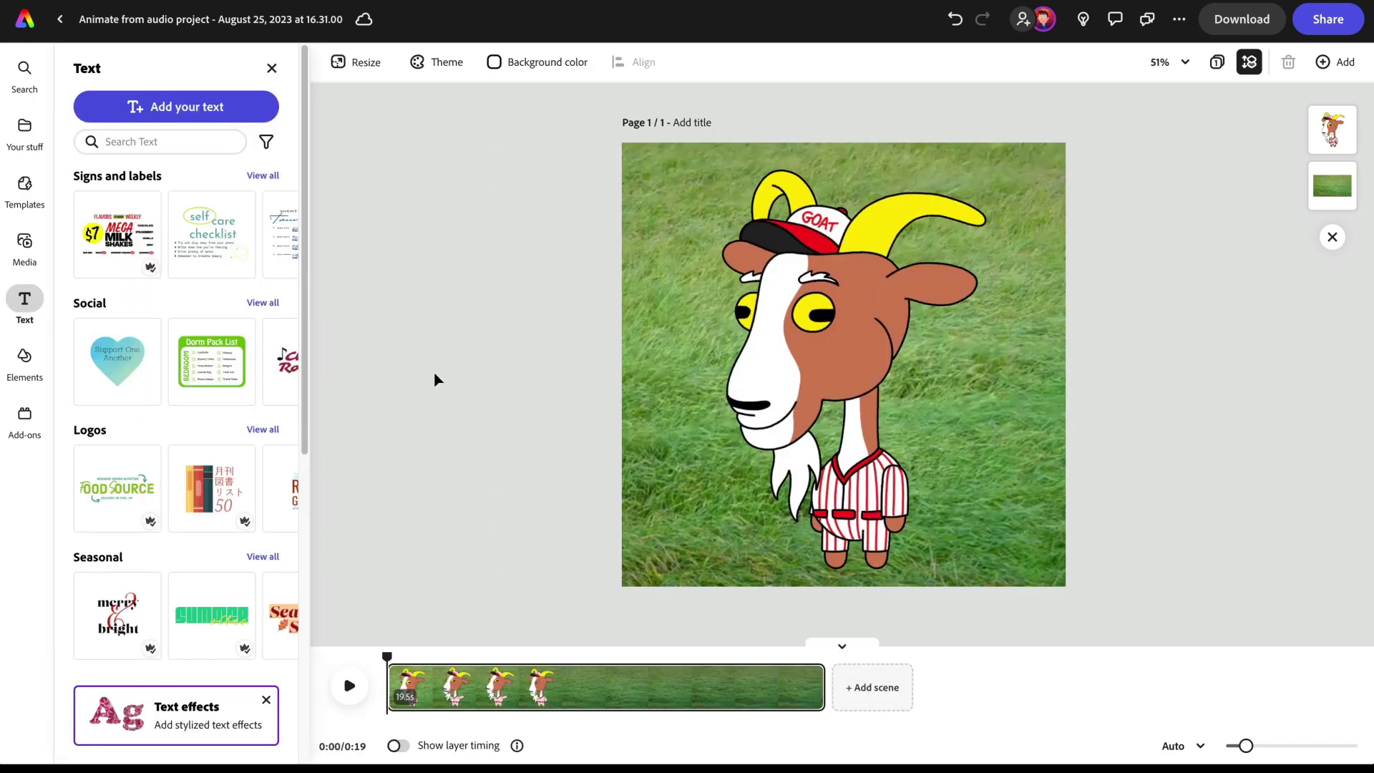
pyautogui.click(161, 142)
pyautogui.click(176, 106)
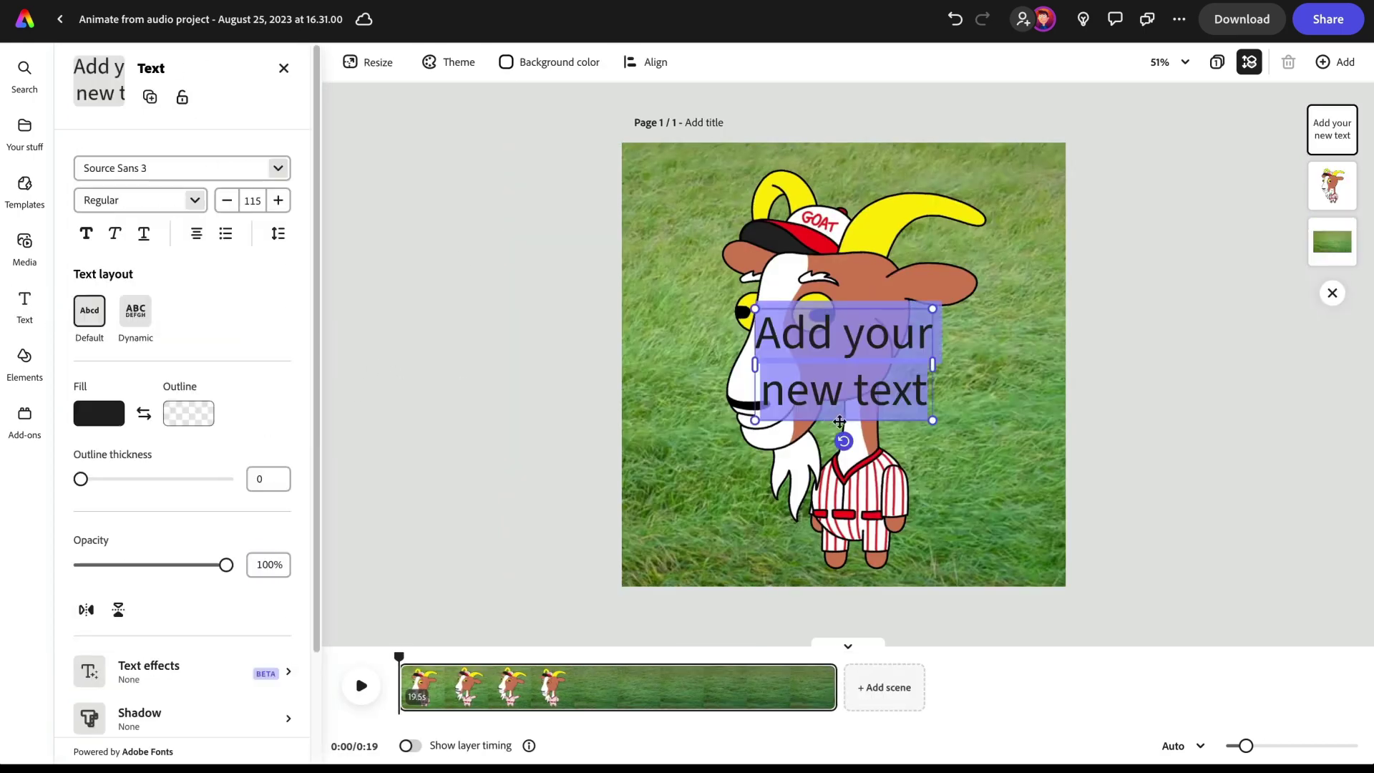
pyautogui.write('ADOBE')
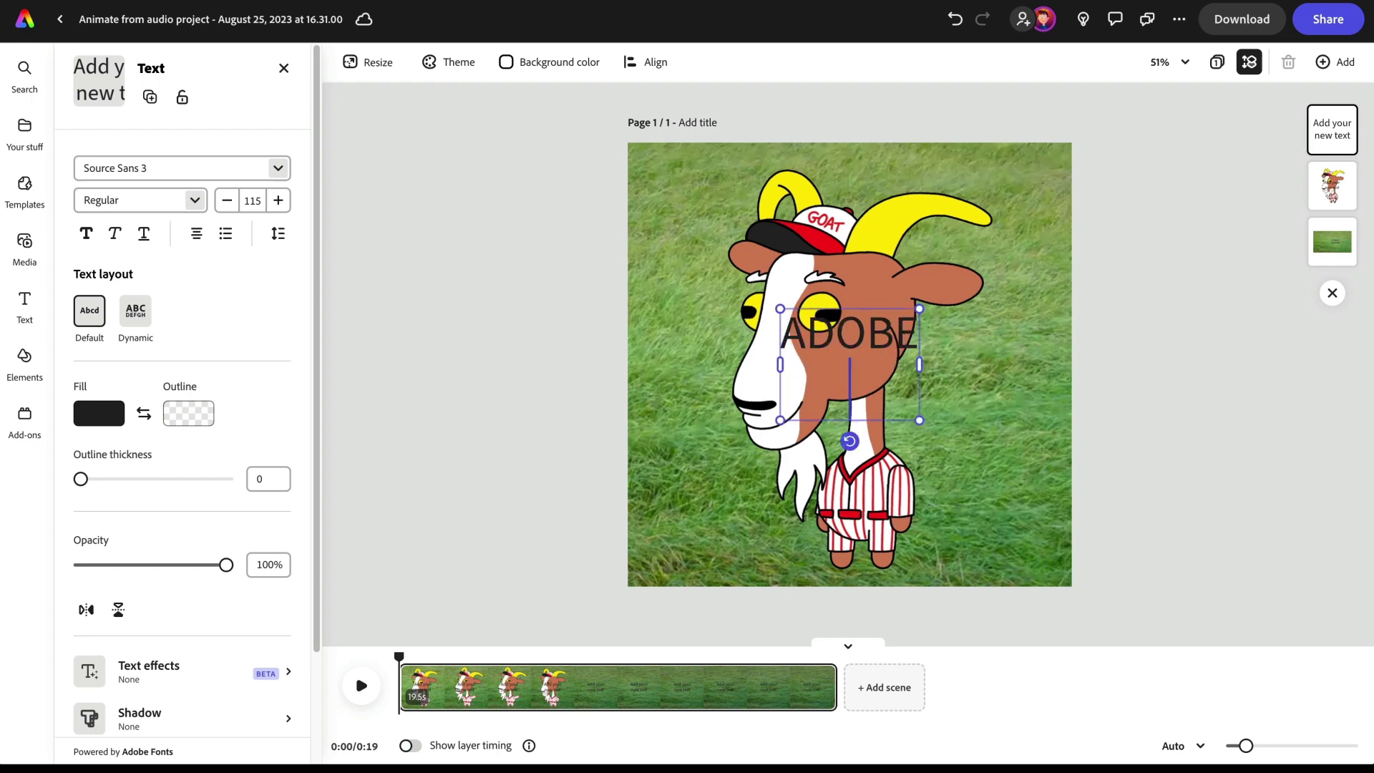
pyautogui.write(' EXPRESS')
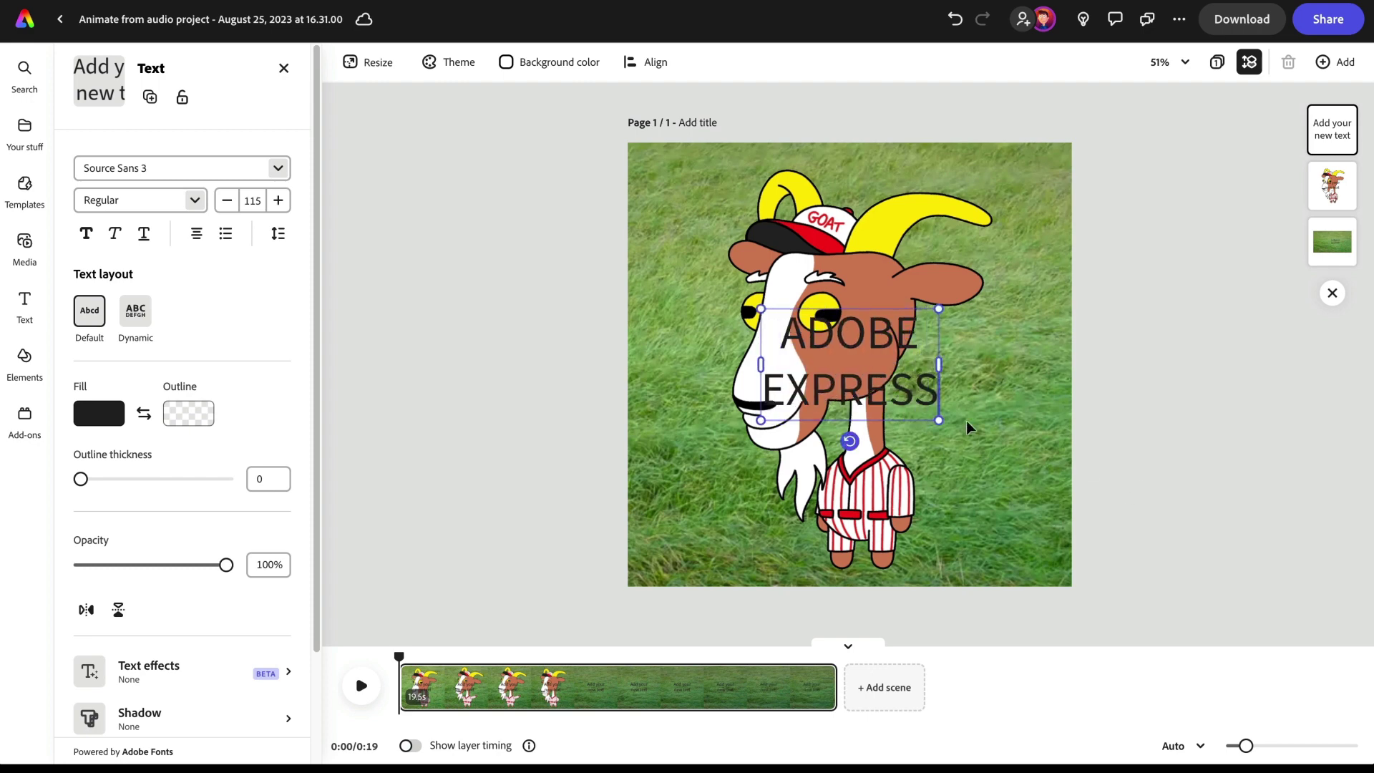
pyautogui.moveTo(941, 420); pyautogui.dragTo(1108, 526)
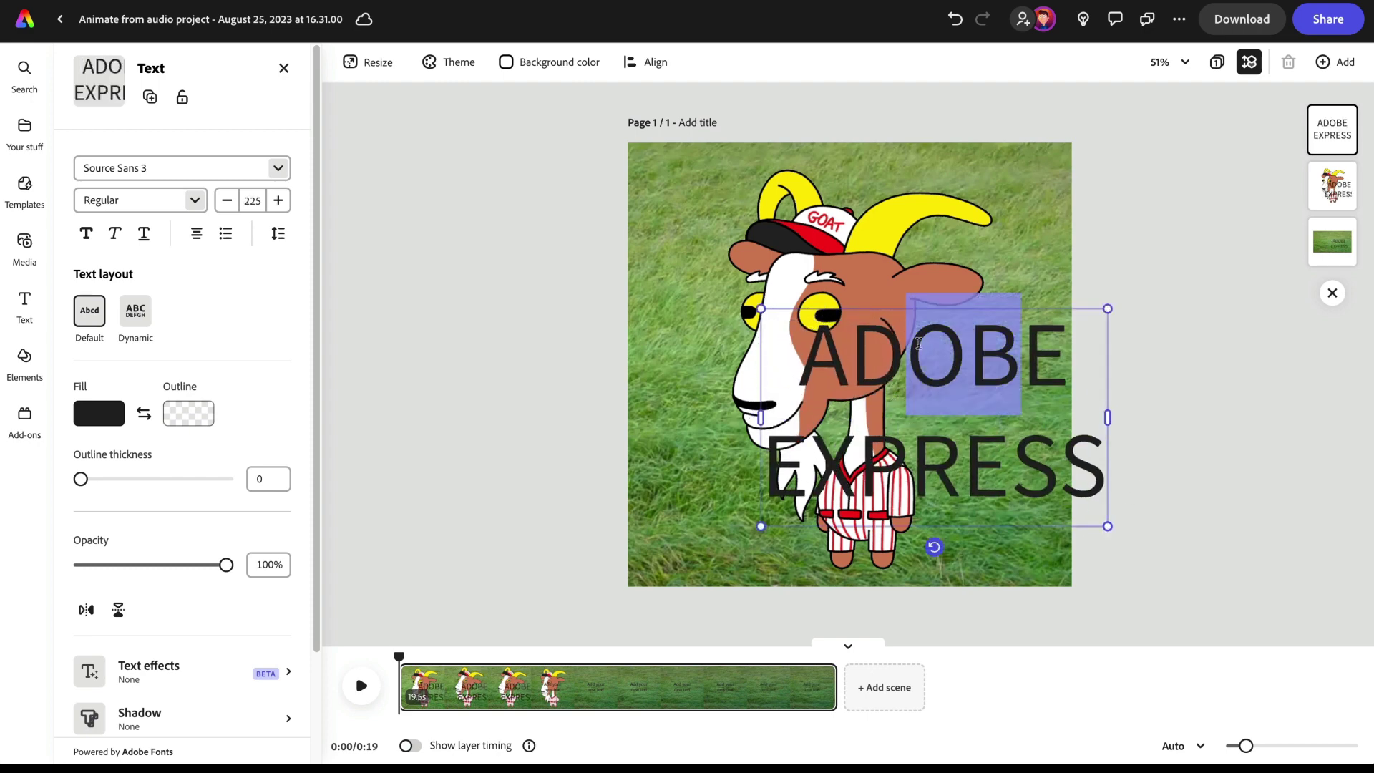
pyautogui.moveTo(1064, 363); pyautogui.dragTo(980, 326)
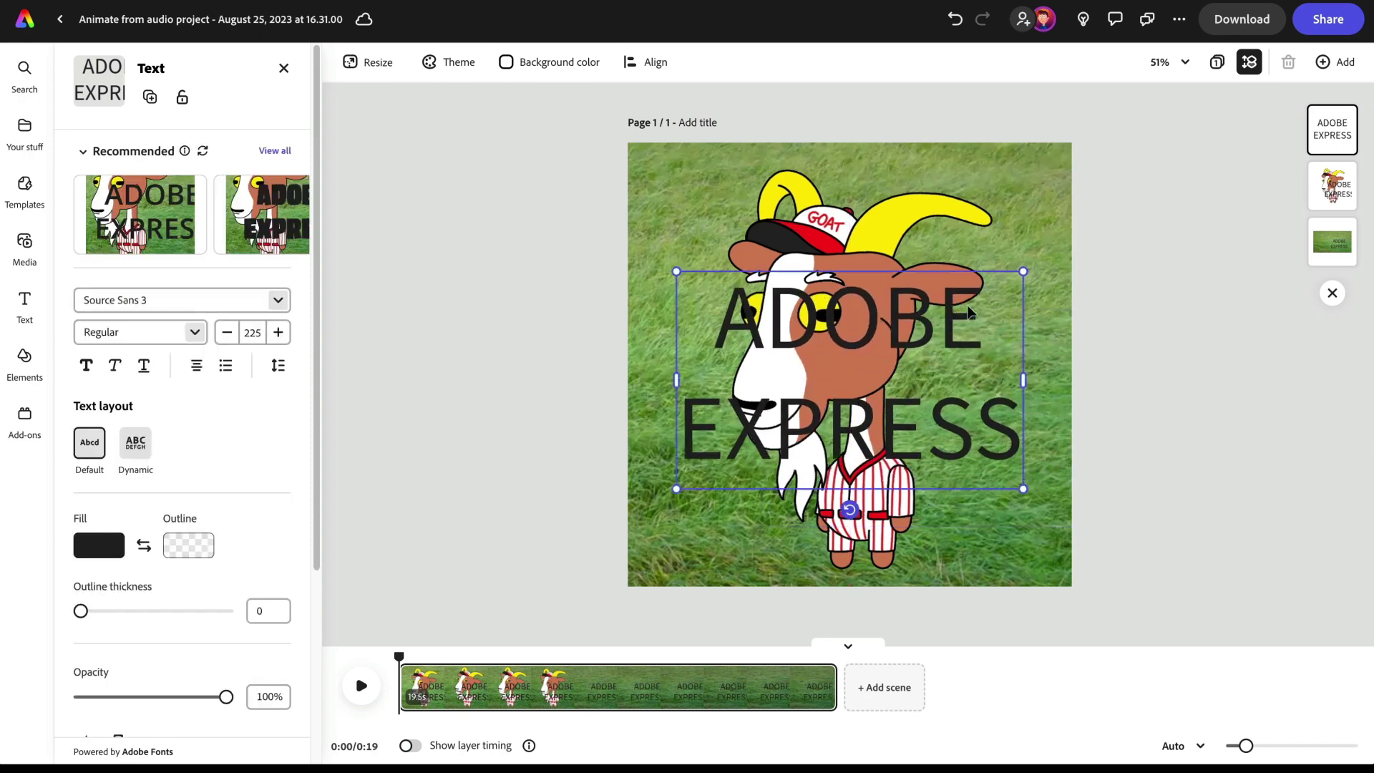
# - Set the title font to Asap Bold and tighten its line spacing to 0.81
pyautogui.click(258, 300)
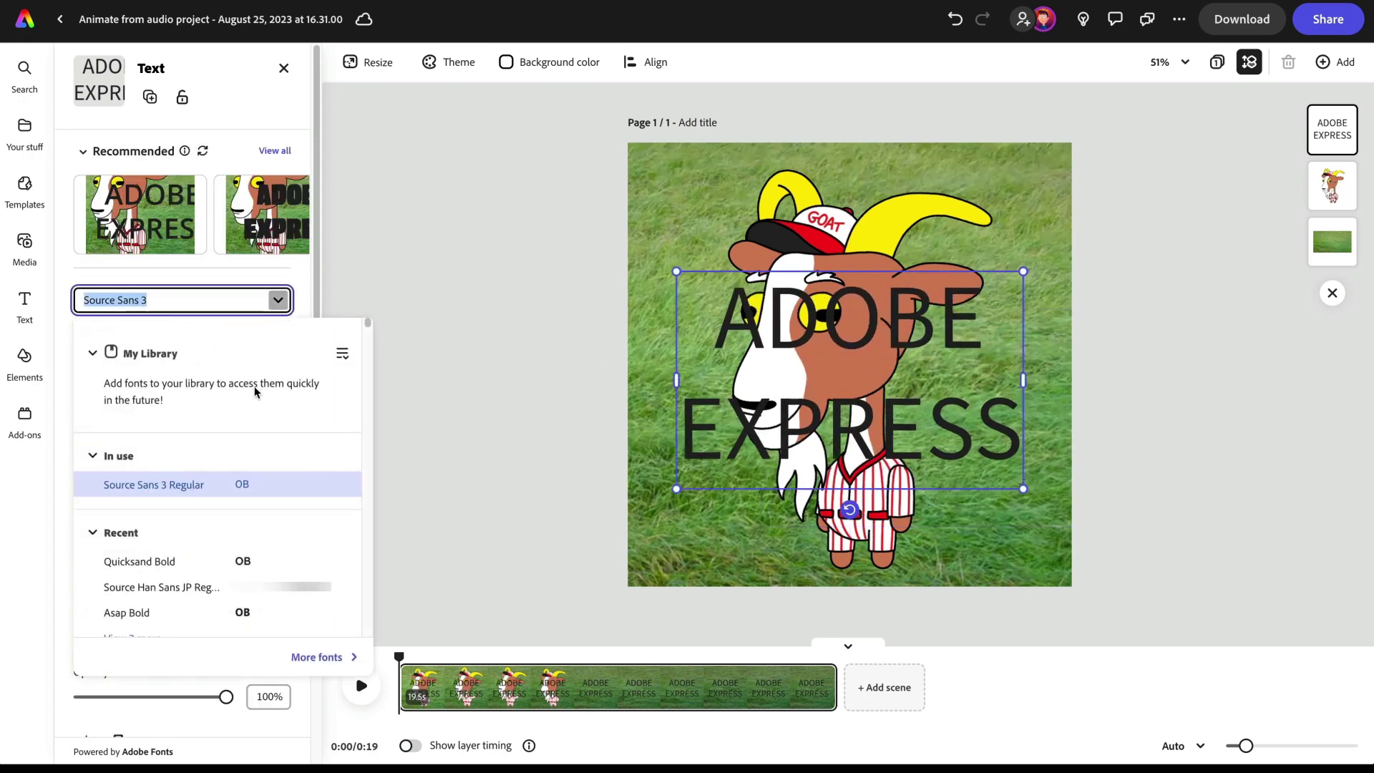
pyautogui.scroll(-5, 222, 516)
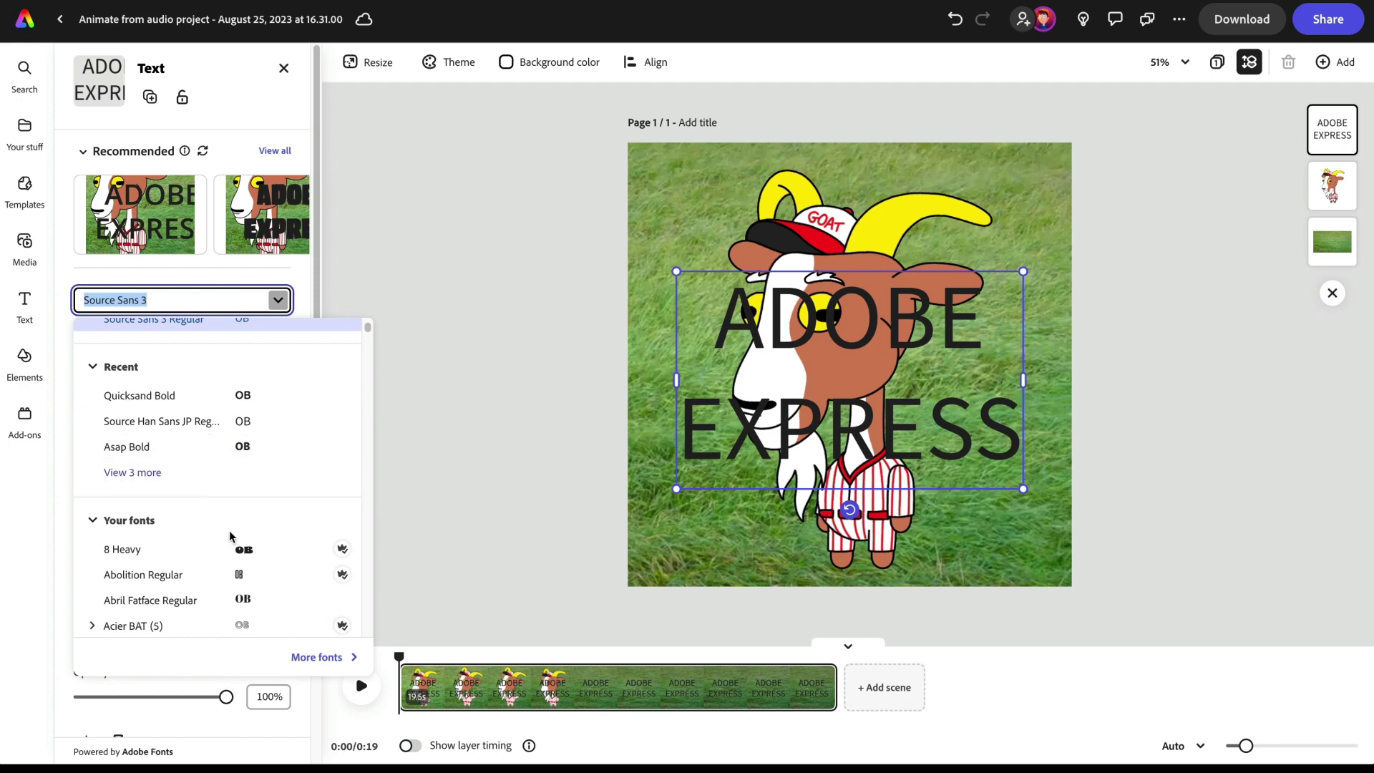
pyautogui.scroll(3, 229, 530)
pyautogui.click(182, 445)
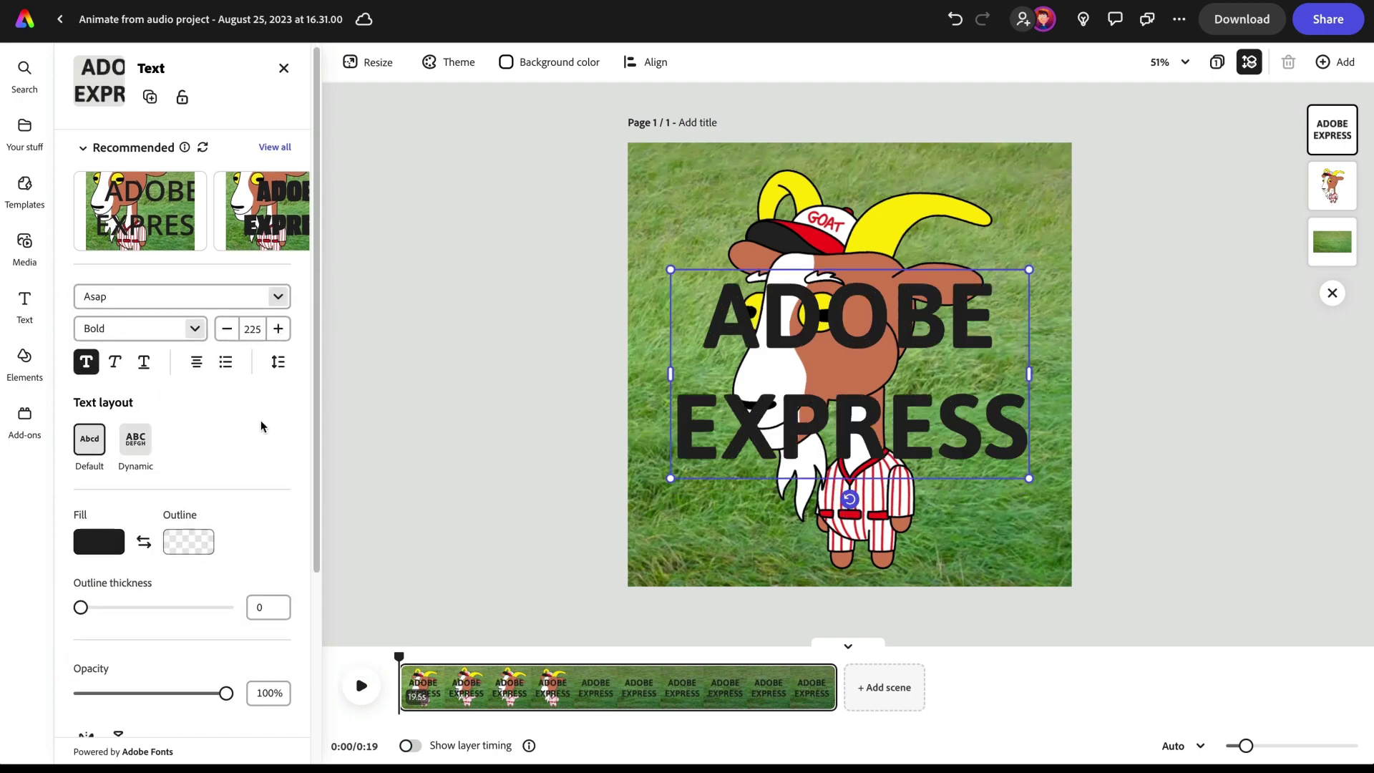
pyautogui.scroll(-2, 261, 422)
pyautogui.click(278, 235)
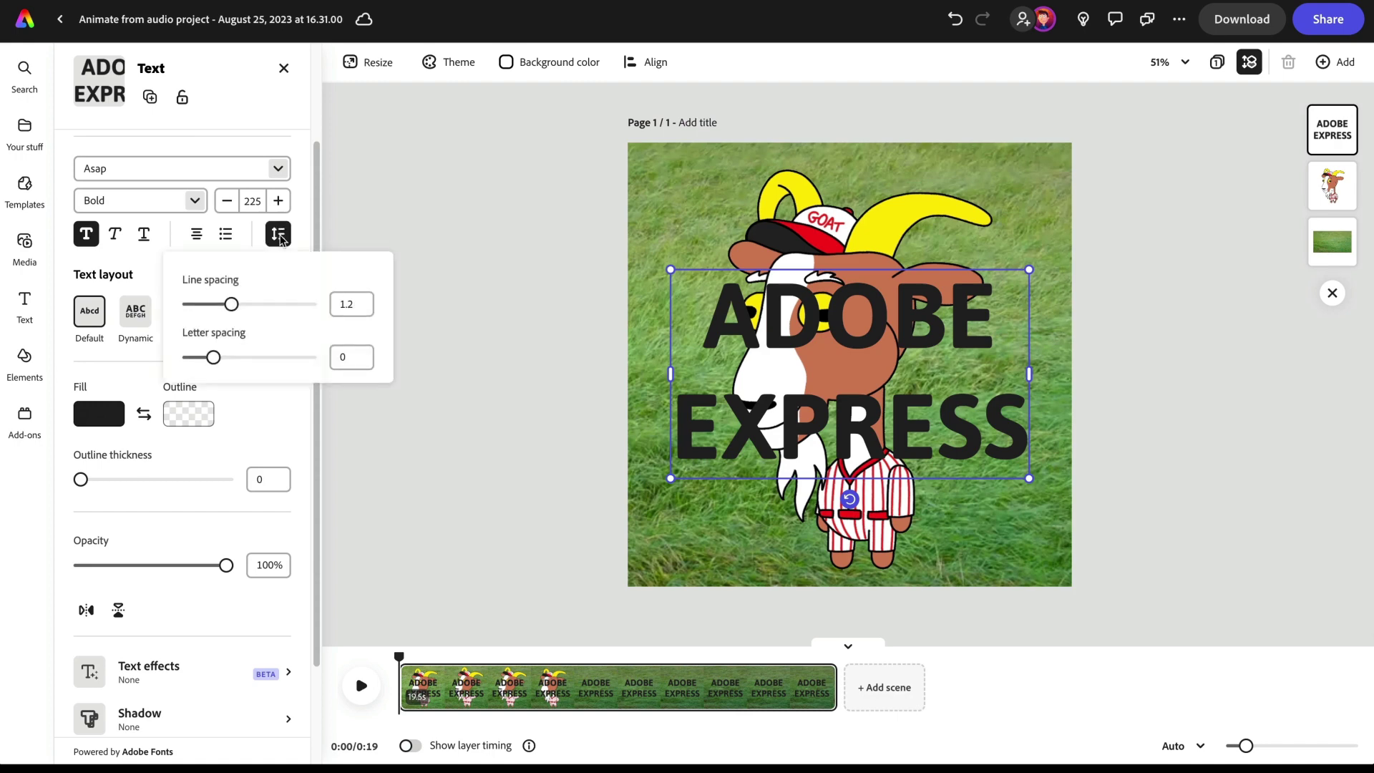
pyautogui.moveTo(230, 316); pyautogui.dragTo(204, 311)
pyautogui.click(113, 415)
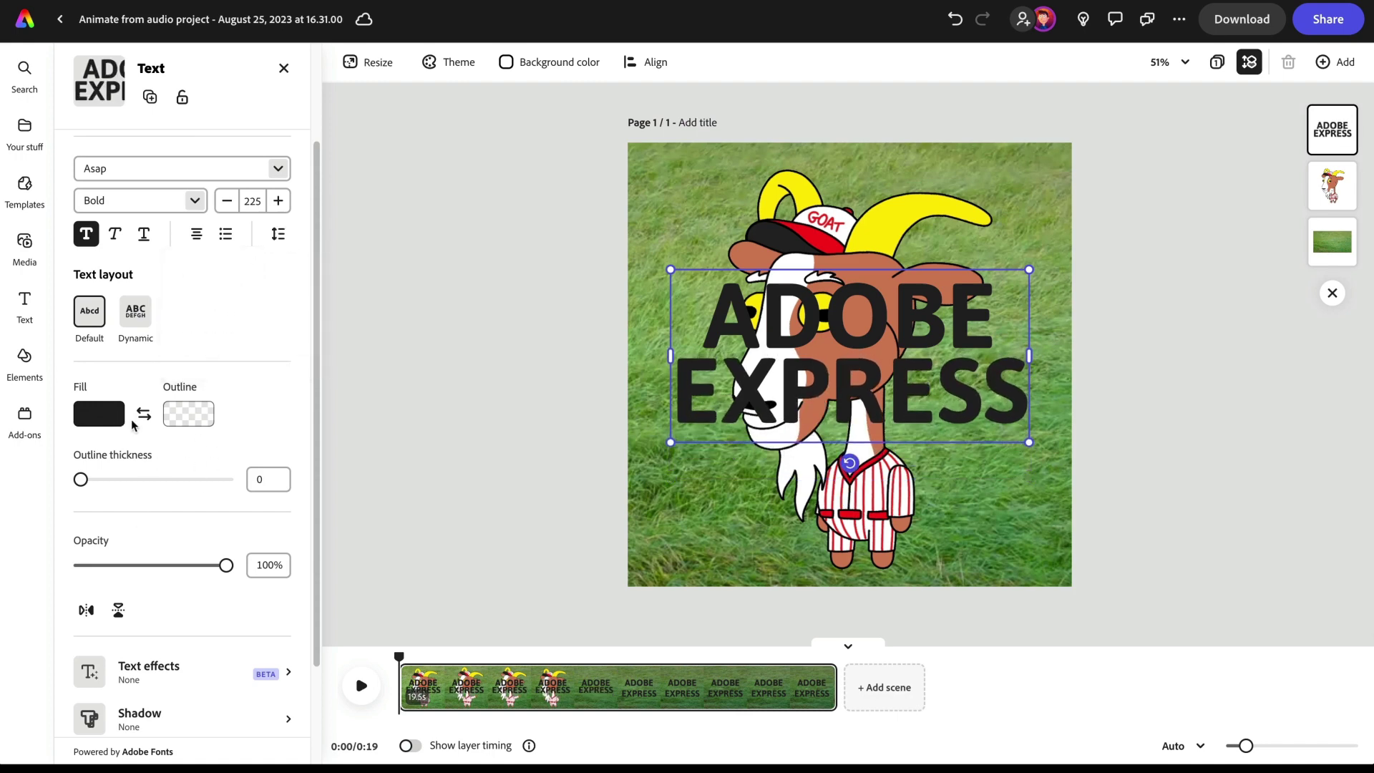
# - Fill the ADOBE EXPRESS text with white
pyautogui.click(118, 412)
pyautogui.click(194, 299)
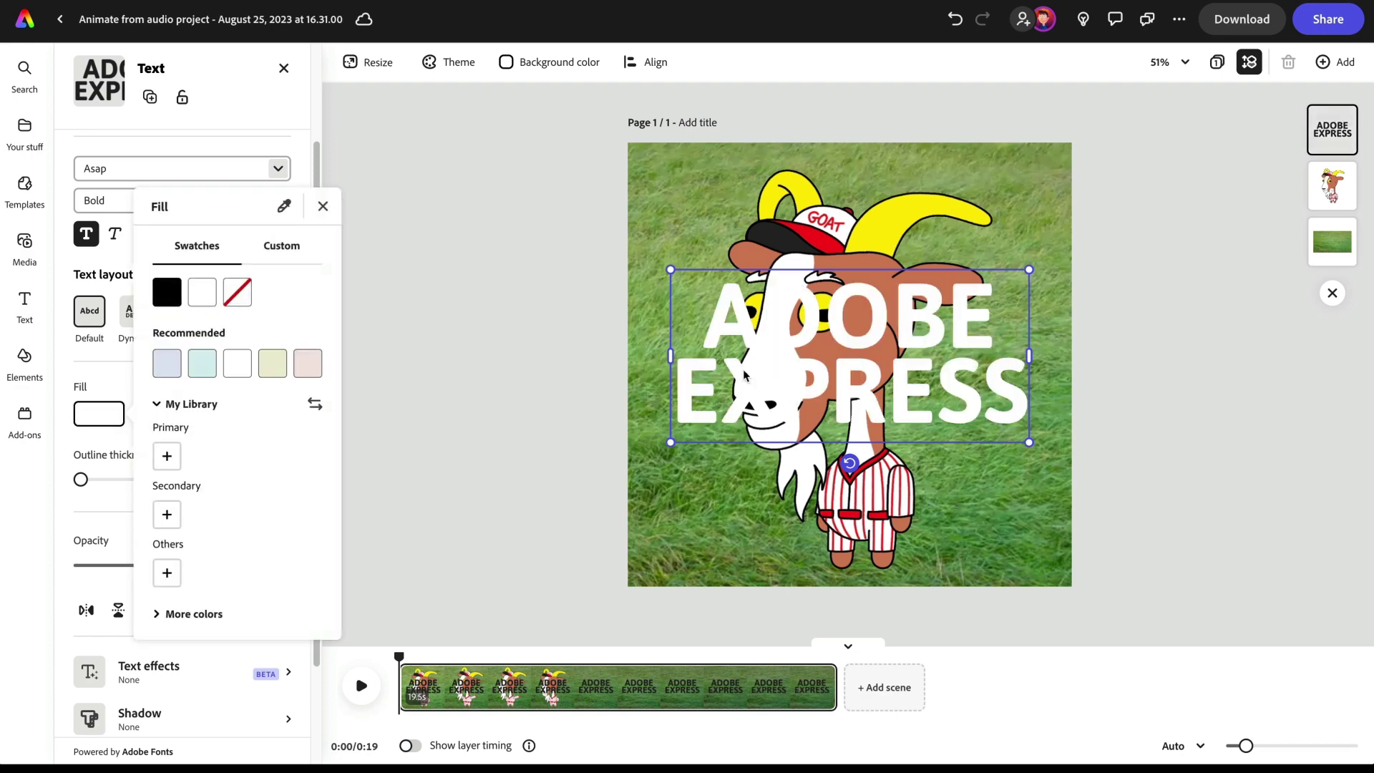
pyautogui.click(819, 337)
# - Center the title, increase it to size 270, and layer it behind the goat
pyautogui.moveTo(992, 408)
pyautogui.mouseDown()
pyautogui.moveTo(1037, 454)
pyautogui.moveTo(990, 414)
pyautogui.moveTo(999, 432)
pyautogui.mouseUp()
pyautogui.hotkey('ctrl', 'shift', '.')
pyautogui.hotkey('ctrl', 'shift', '.')
pyautogui.moveTo(1333, 131); pyautogui.dragTo(1351, 213)
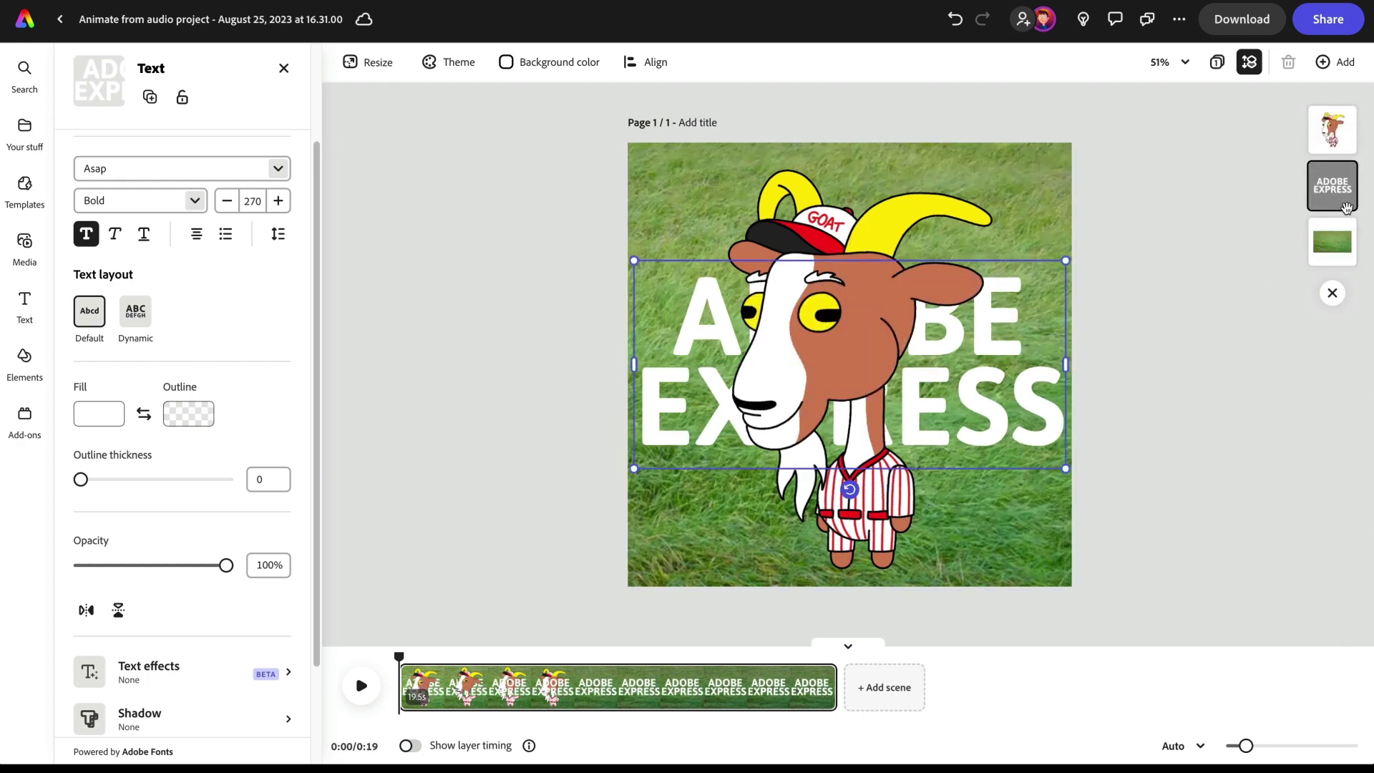
pyautogui.click(1003, 426)
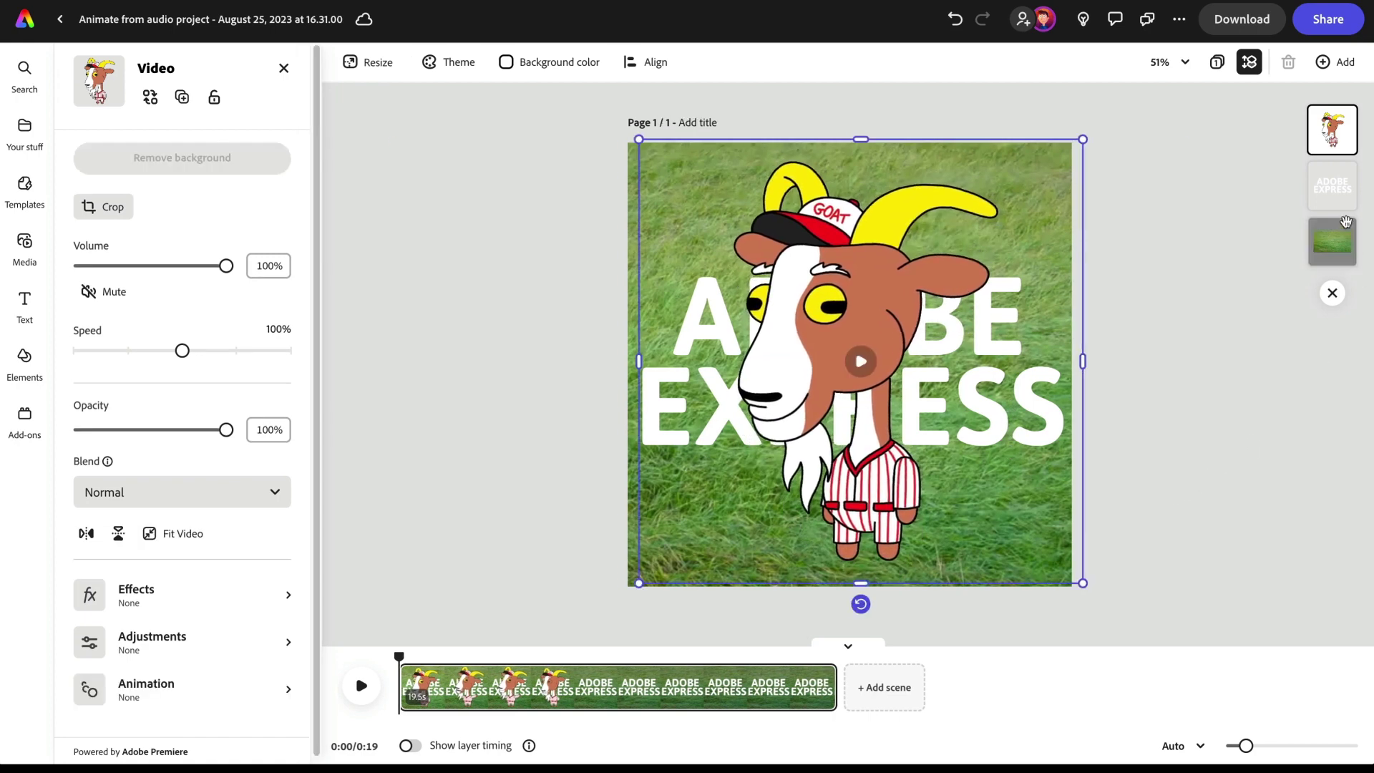
# - Place the wavy line design element on the page, enlarged and centered over the goat
pyautogui.click(602, 320)
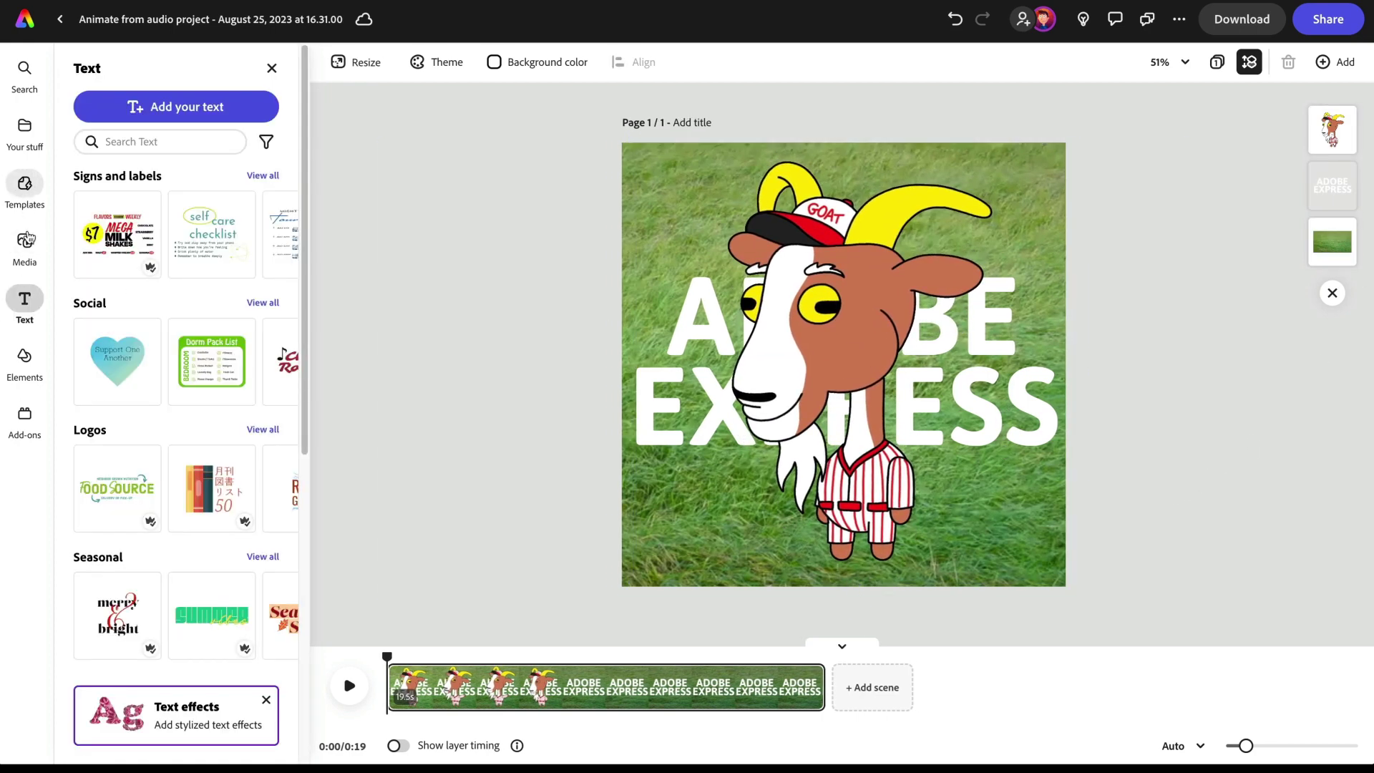
pyautogui.click(25, 357)
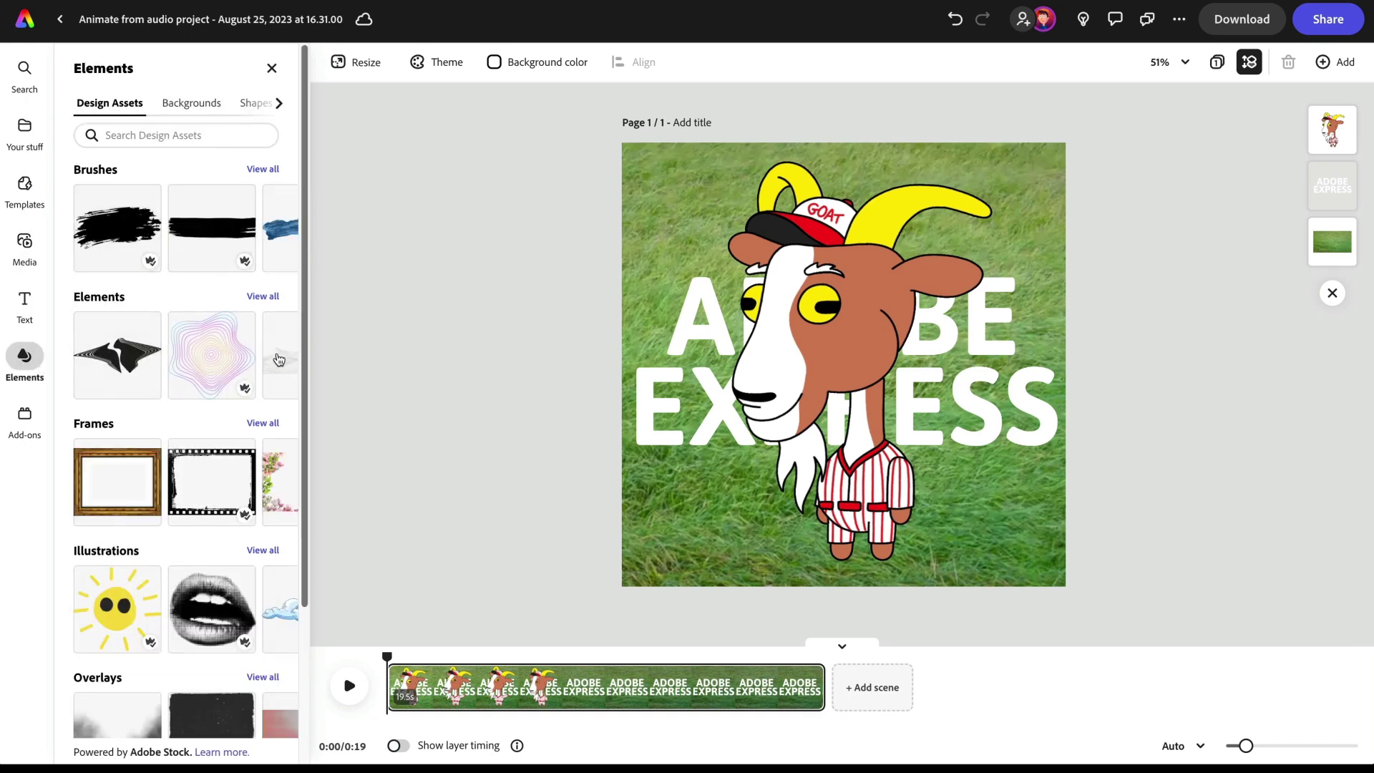
pyautogui.moveTo(218, 366); pyautogui.dragTo(632, 381)
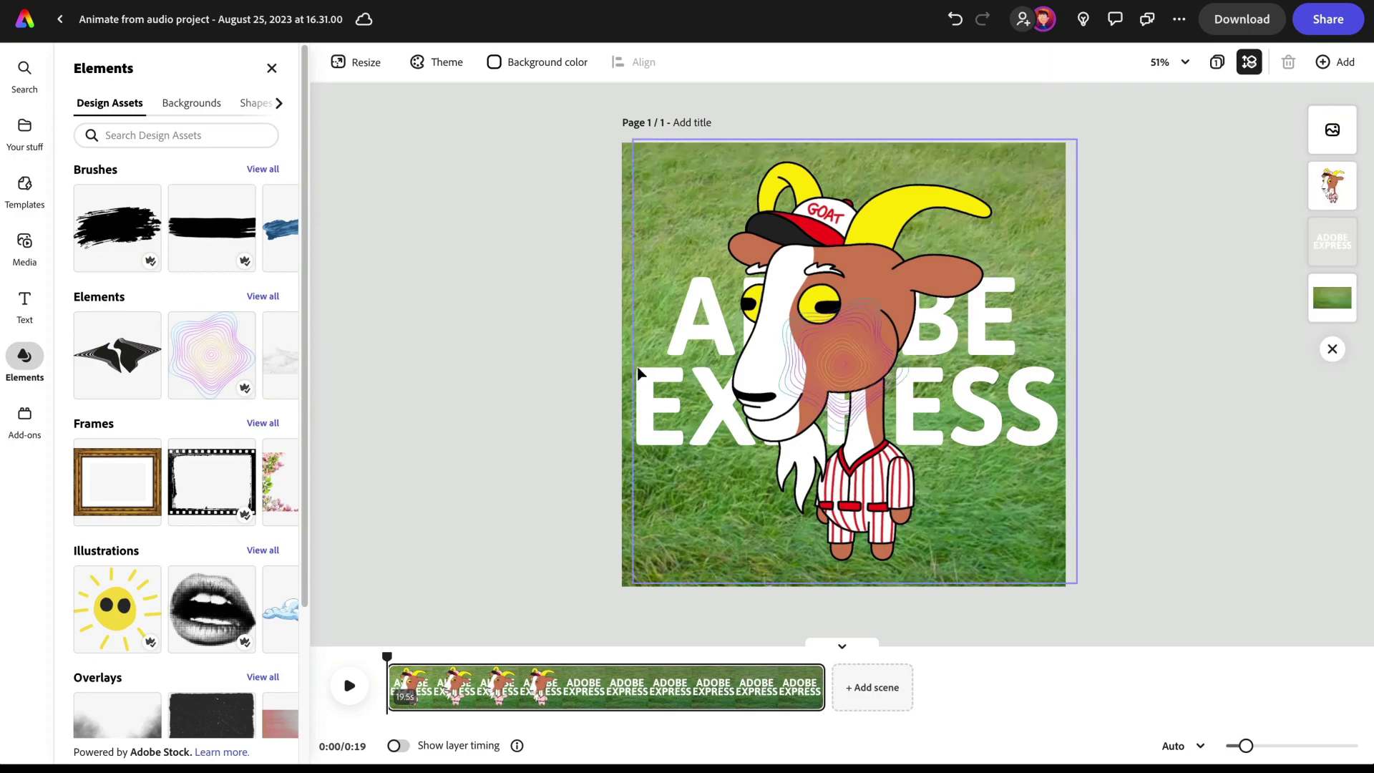
pyautogui.click(793, 408)
pyautogui.moveTo(914, 297)
pyautogui.mouseDown()
pyautogui.moveTo(1171, 47)
pyautogui.moveTo(1164, 57)
pyautogui.mouseUp()
pyautogui.moveTo(1016, 239); pyautogui.dragTo(891, 332)
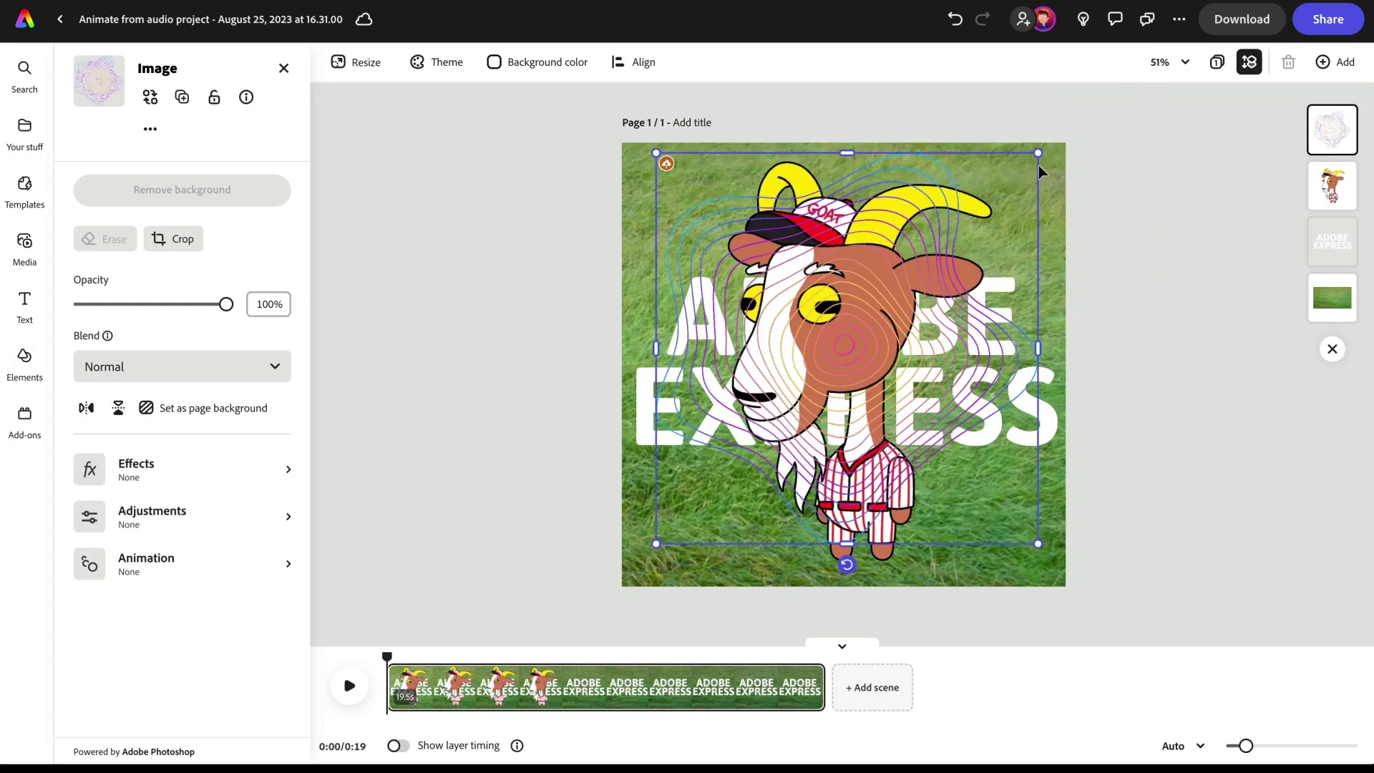
pyautogui.moveTo(1038, 154); pyautogui.dragTo(1080, 101)
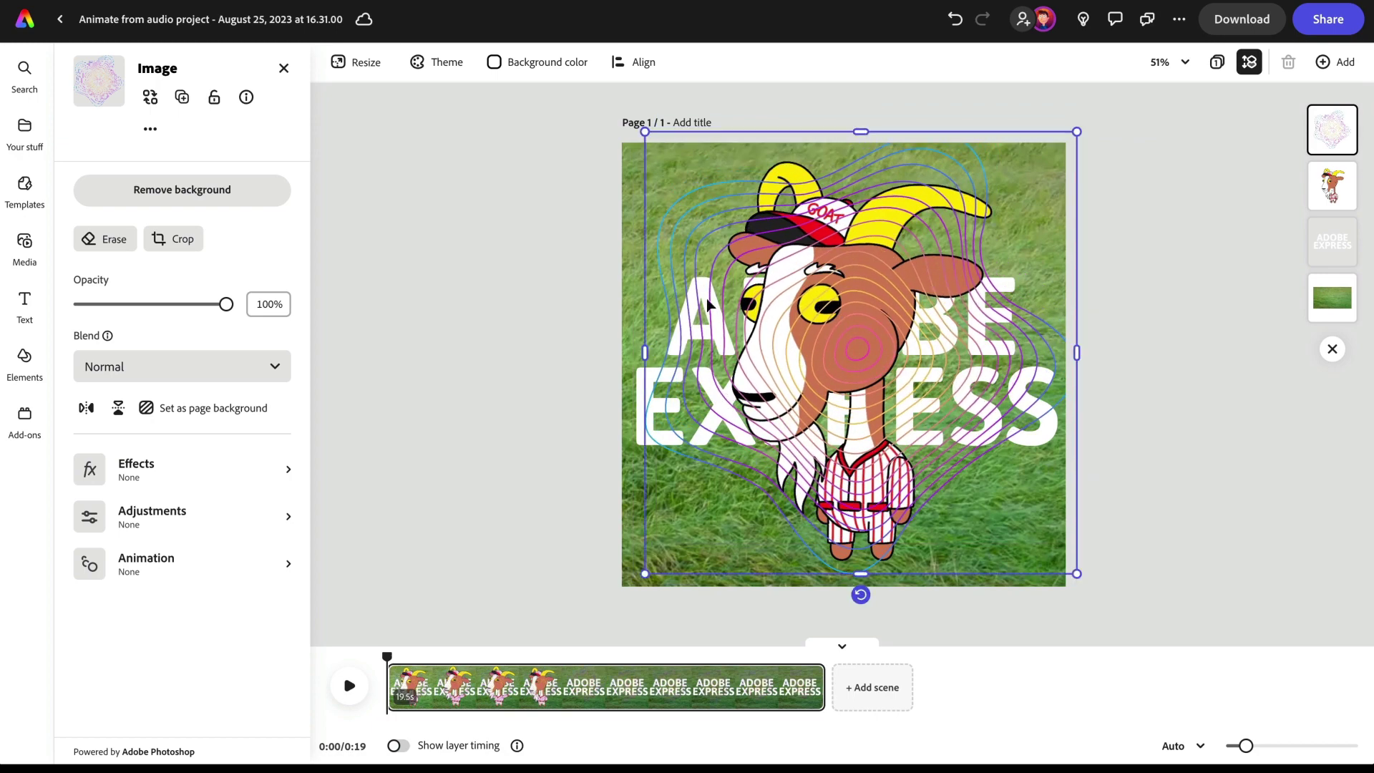
# - Give the wavy element the Spin looping animation and bring the goat to the front
pyautogui.click(153, 565)
pyautogui.click(162, 178)
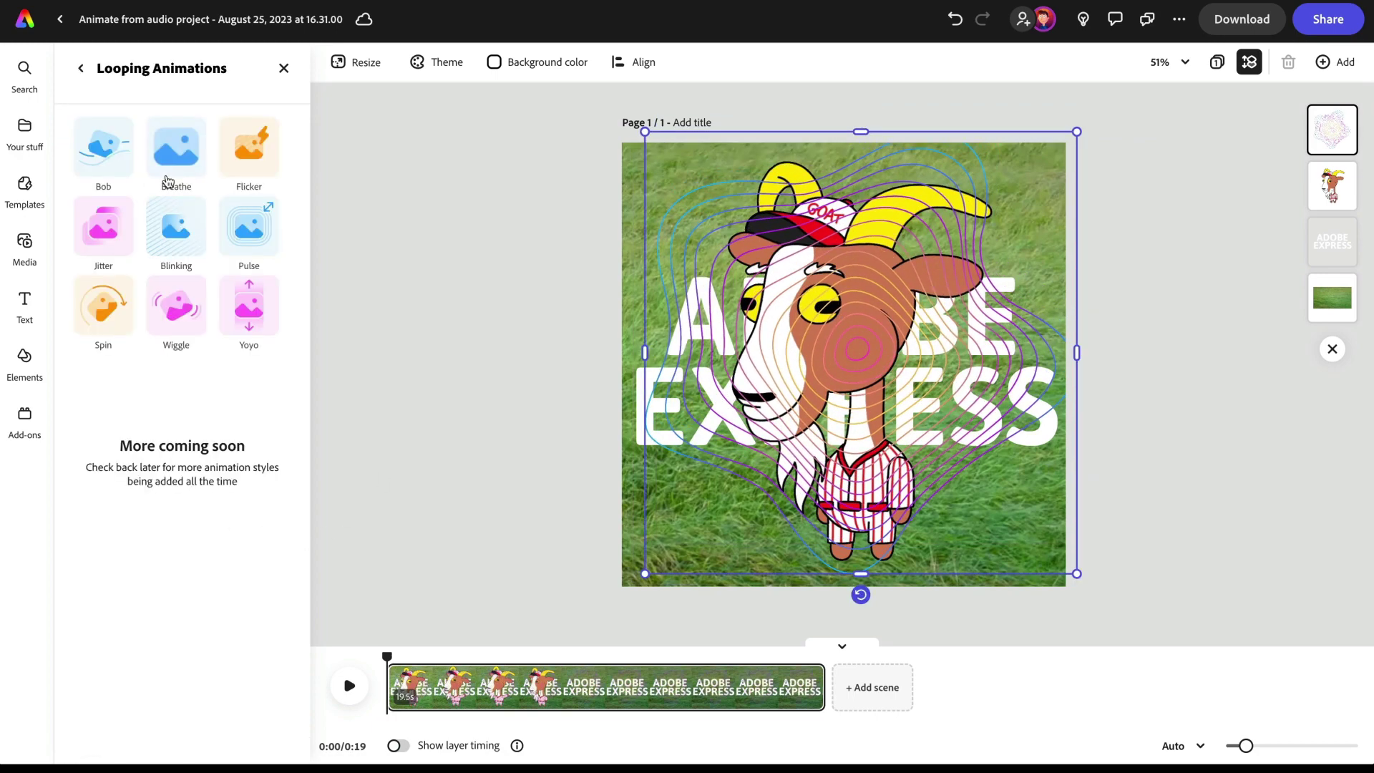
pyautogui.click(89, 304)
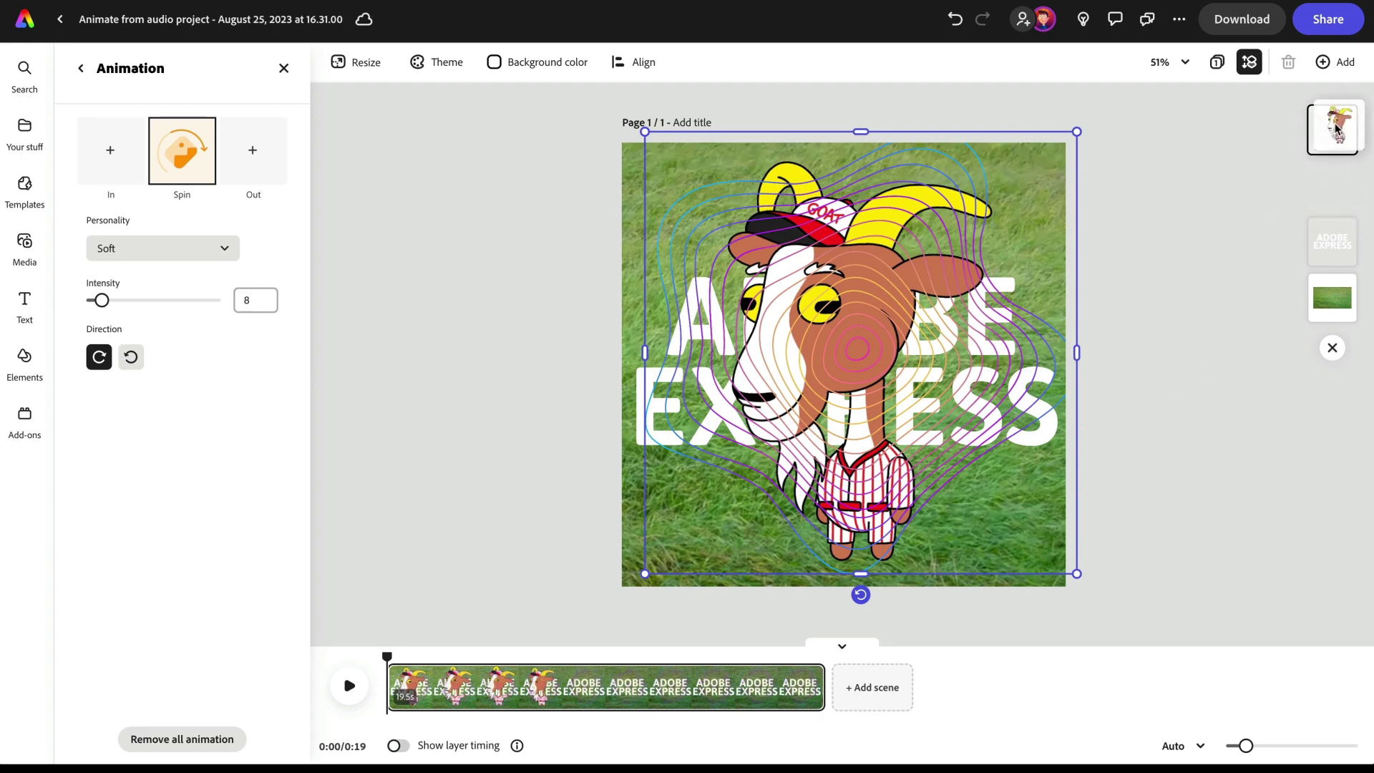
pyautogui.click(1329, 186)
# - Preview the 19-second scene, trim its end to about 8 seconds, and replay it
pyautogui.click(1074, 384)
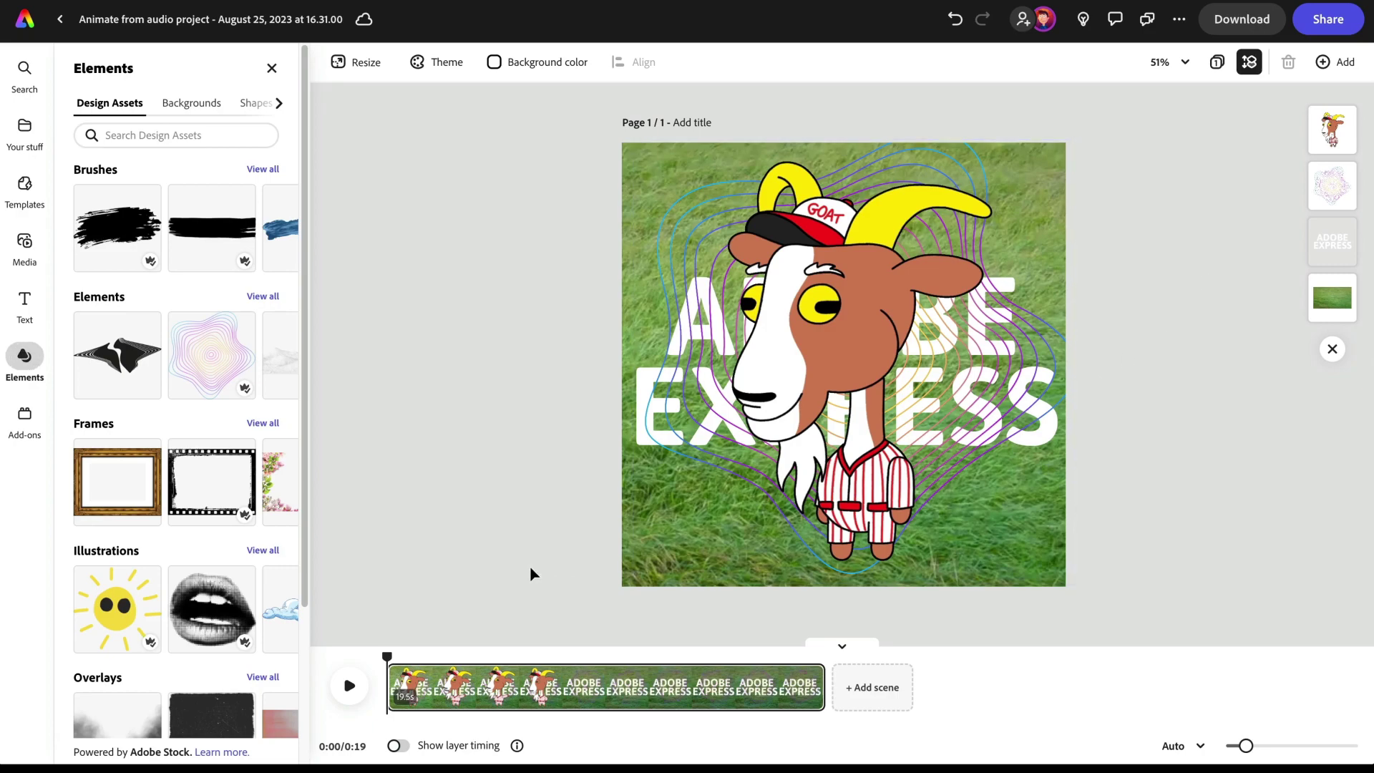
pyautogui.click(351, 686)
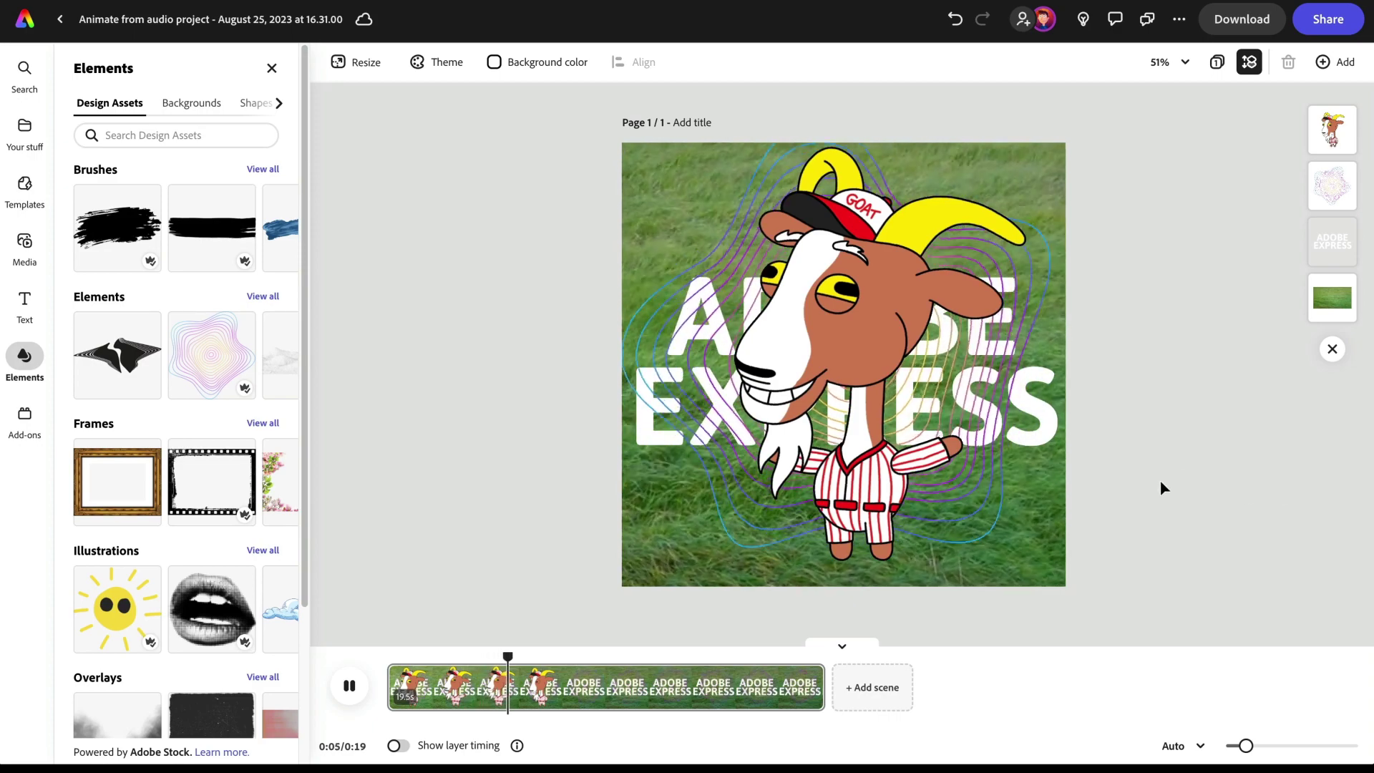
pyautogui.click(350, 691)
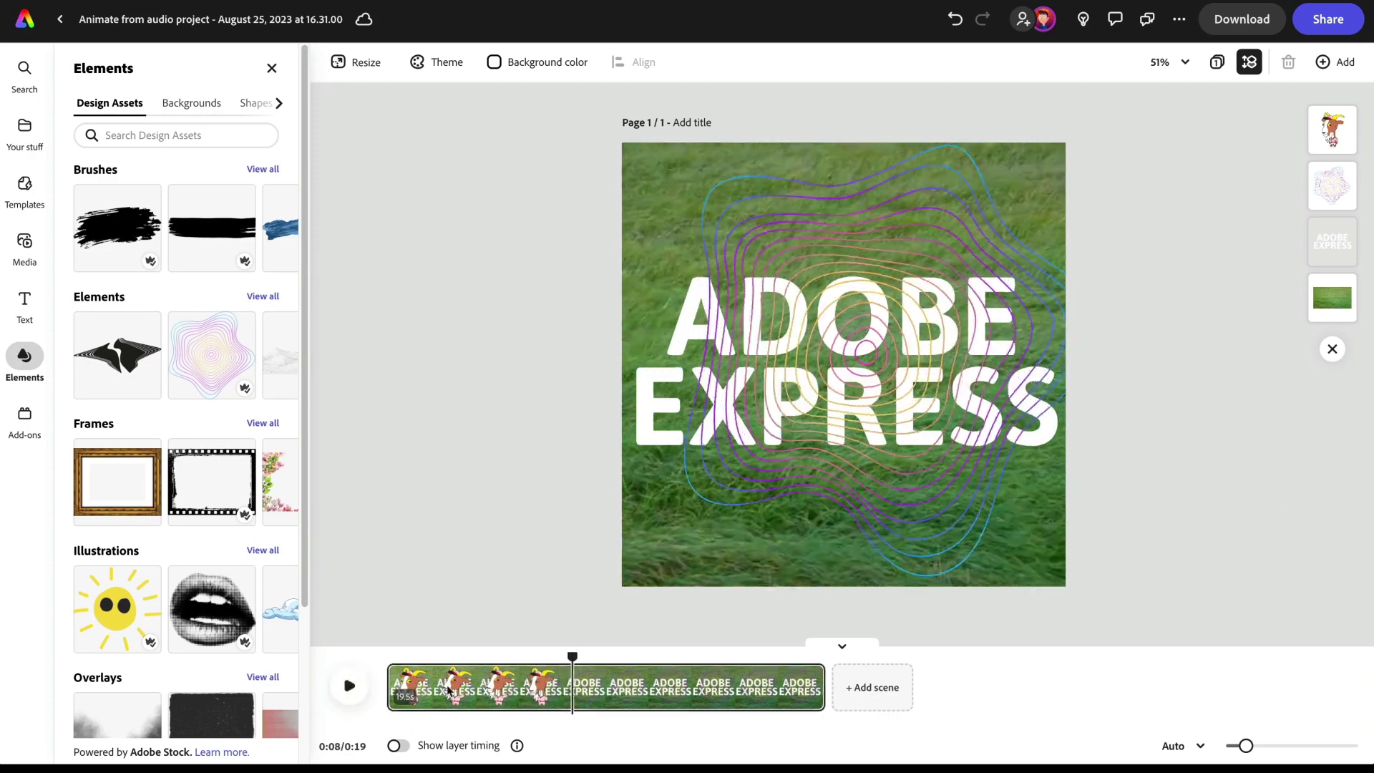
pyautogui.moveTo(570, 657); pyautogui.dragTo(561, 657)
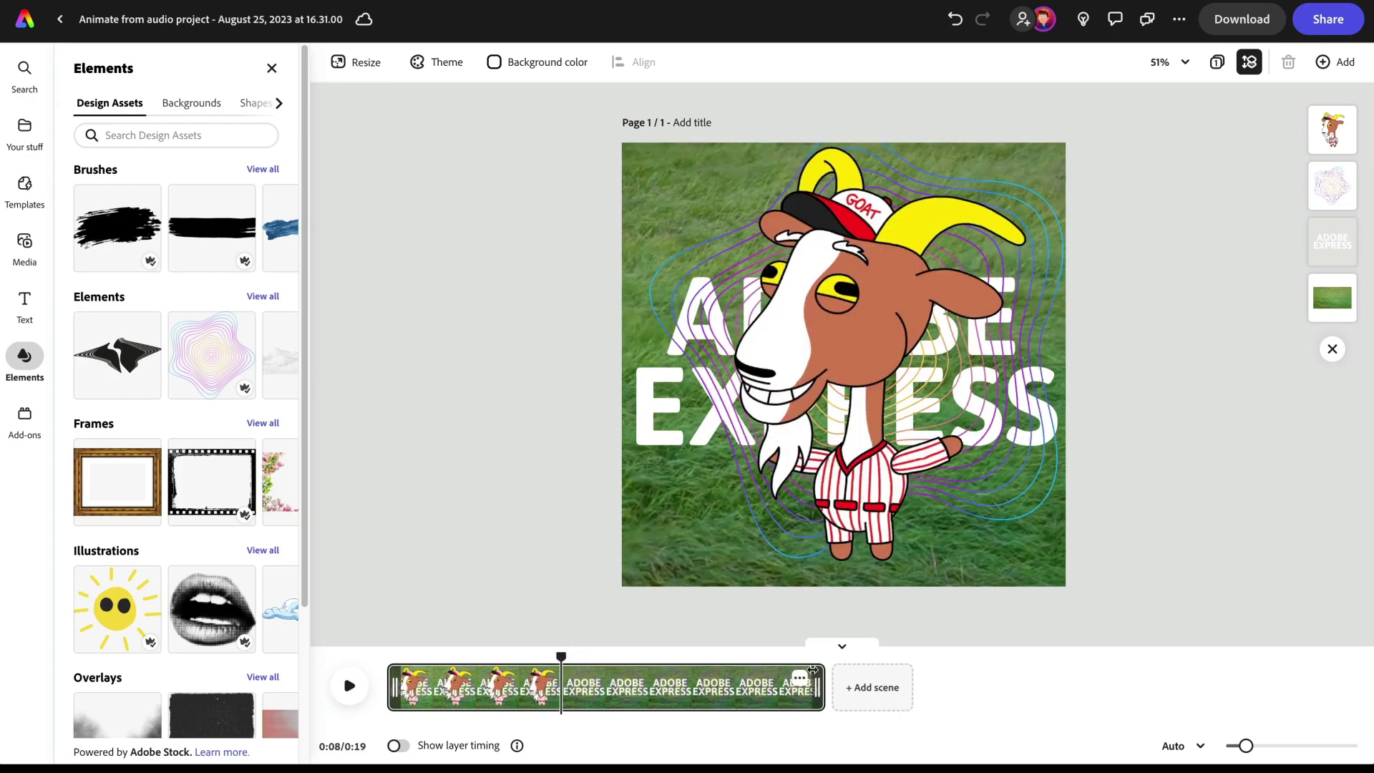
pyautogui.moveTo(818, 676); pyautogui.dragTo(328, 654)
pyautogui.click(349, 686)
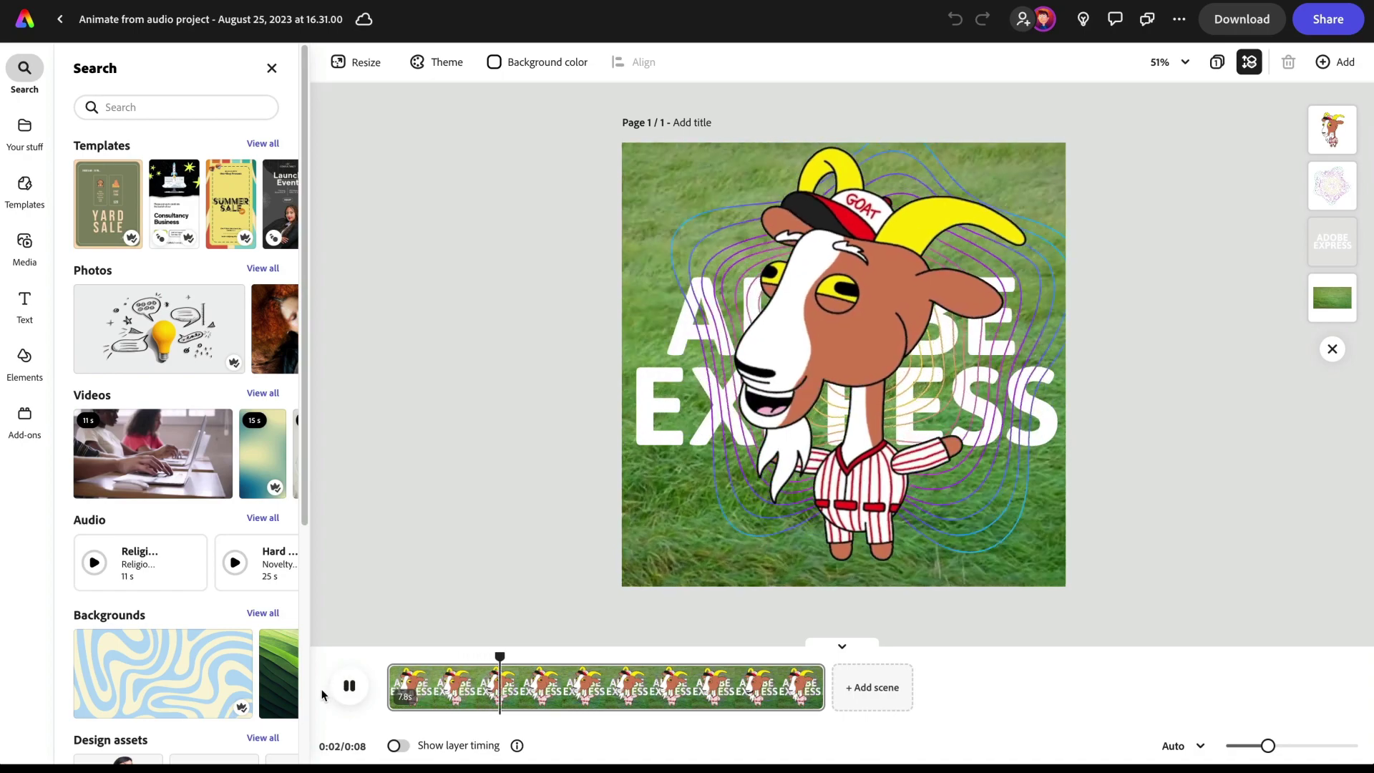
# - Delete the swirl, ADOBE EXPRESS title and grass layers, then shrink and reposition the goat
pyautogui.click(852, 332)
pyautogui.click(757, 394)
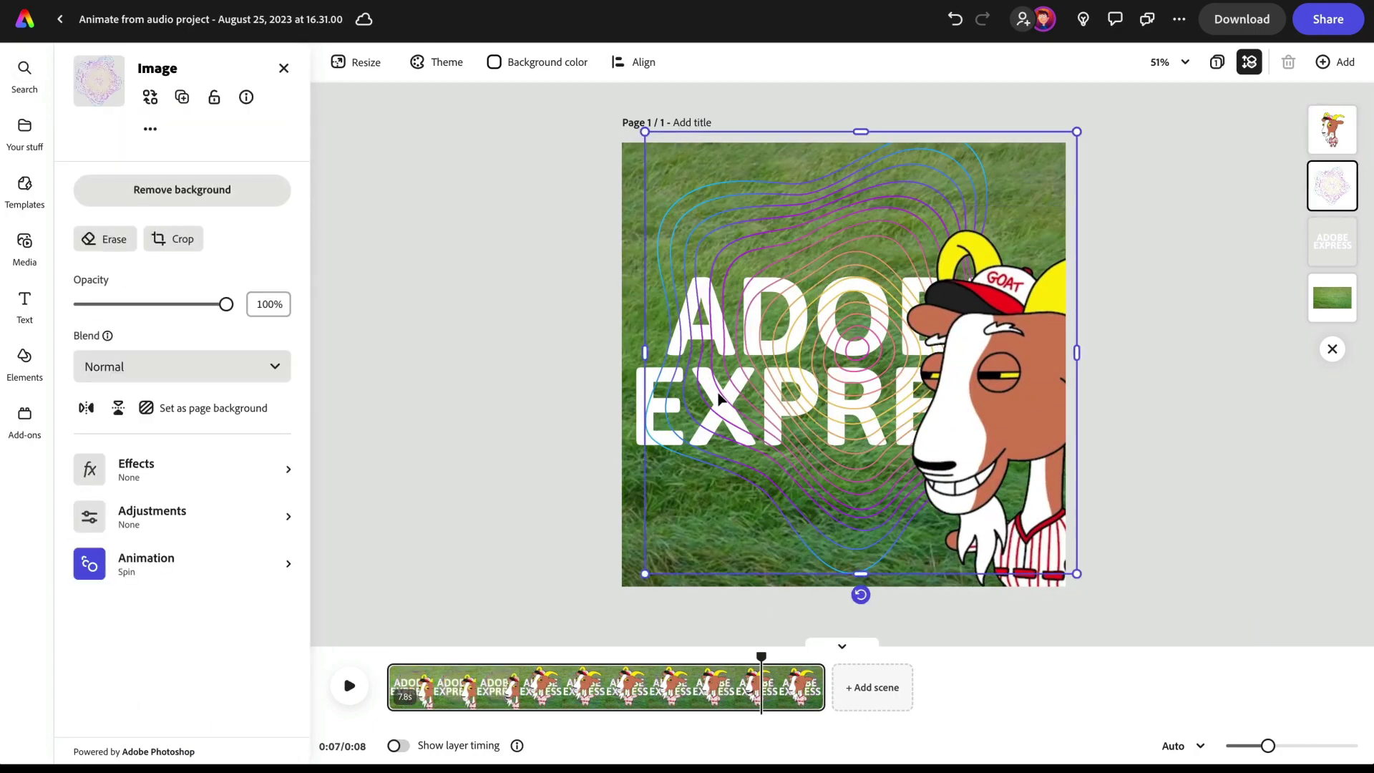
pyautogui.press('Delete')
pyautogui.click(757, 393)
pyautogui.press('Delete')
pyautogui.click(776, 444)
pyautogui.press('Delete')
pyautogui.click(922, 387)
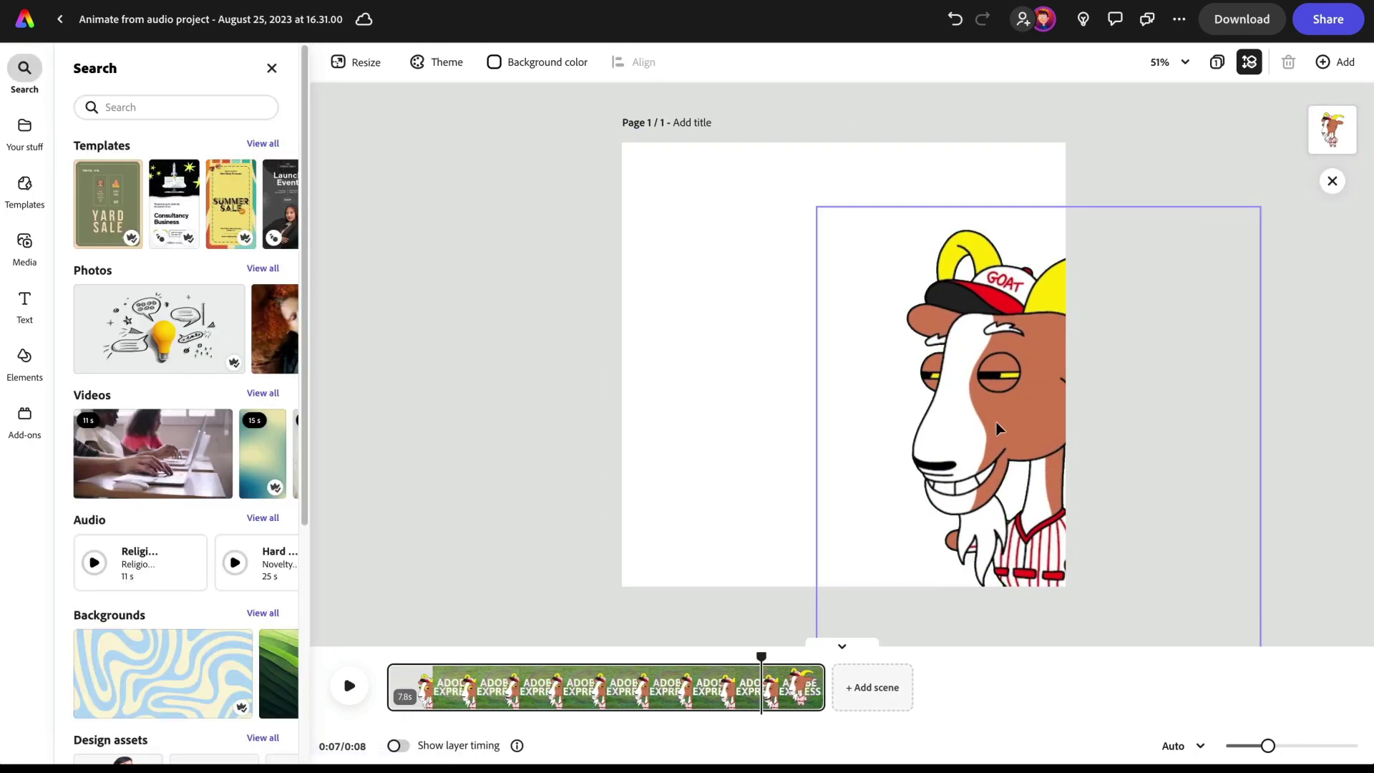
pyautogui.click(874, 221)
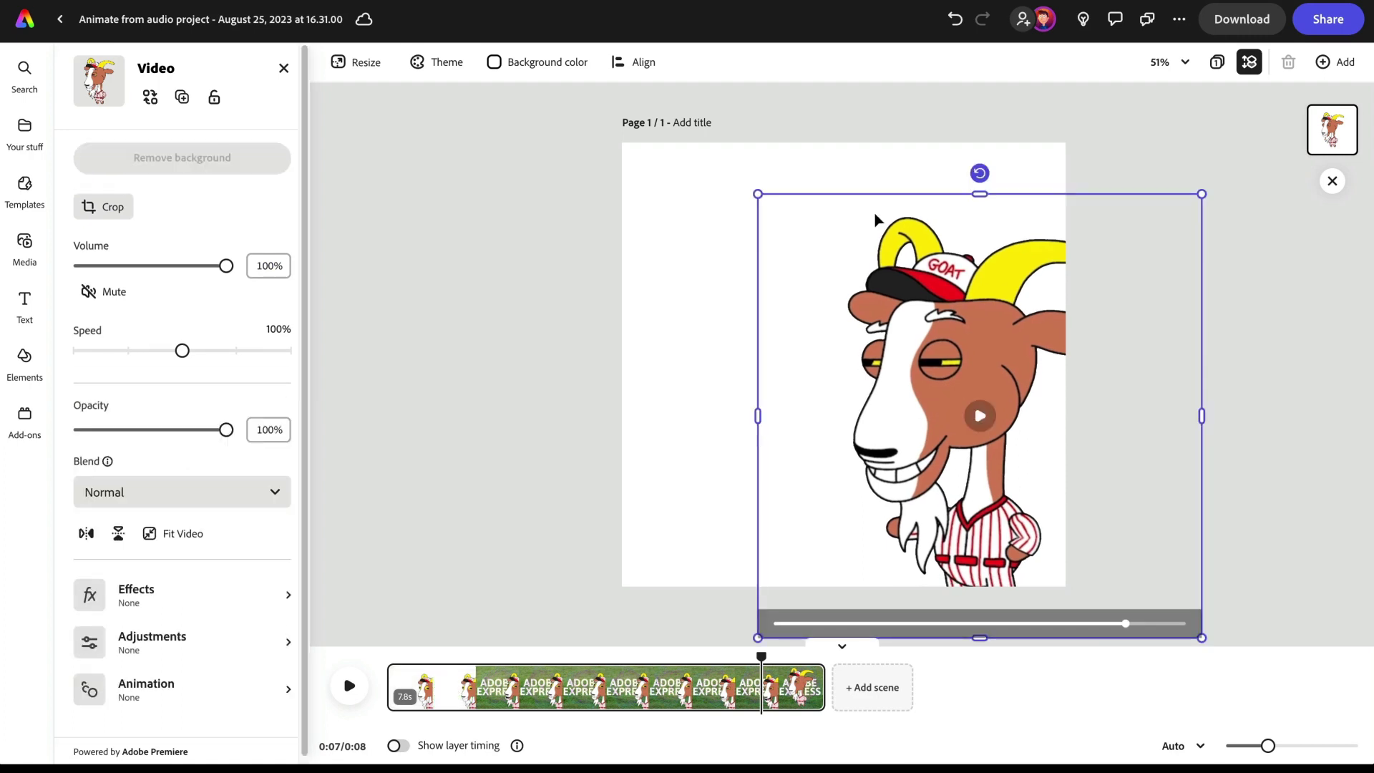
pyautogui.moveTo(757, 191); pyautogui.dragTo(844, 279)
pyautogui.moveTo(926, 405); pyautogui.dragTo(892, 377)
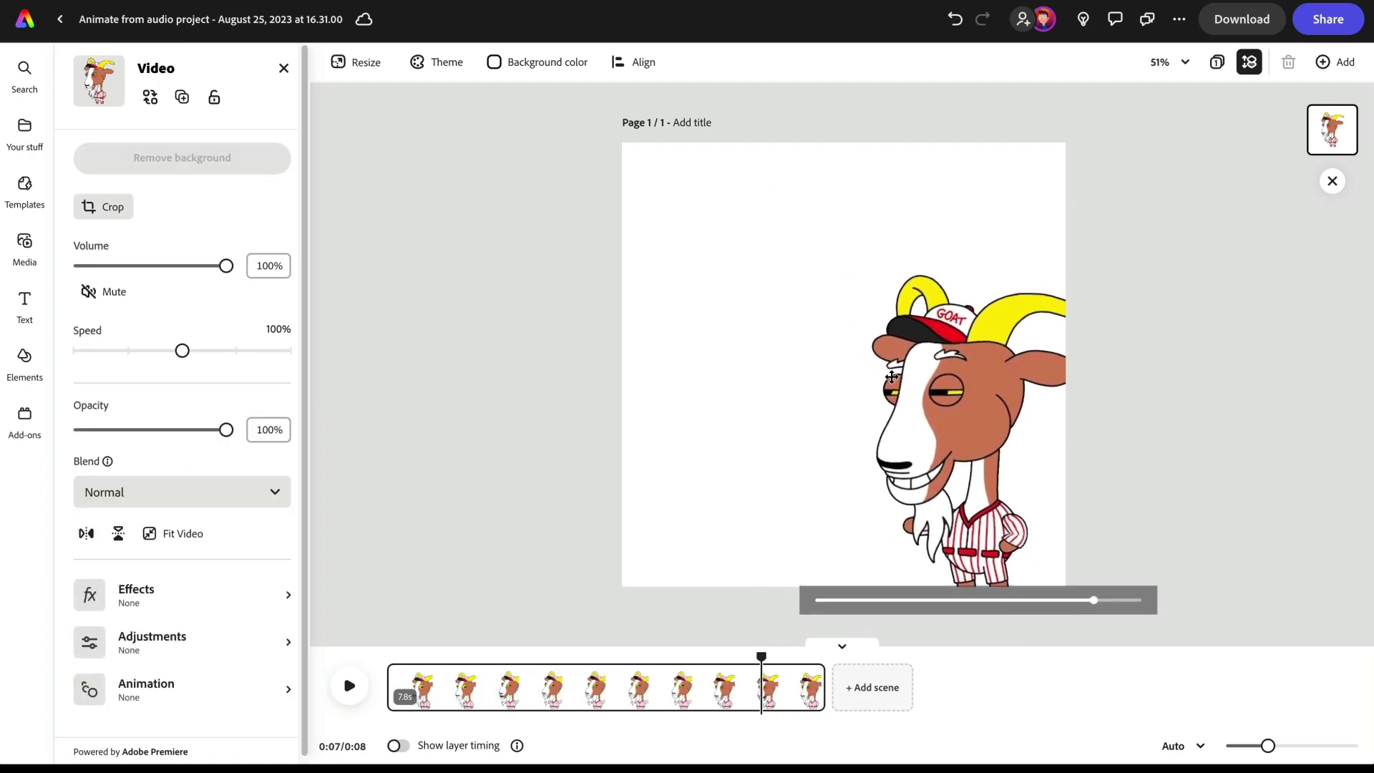
# - Stretch a baseball-and-glove photo from a 'baseball' search over the page, behind the goat
pyautogui.click(25, 244)
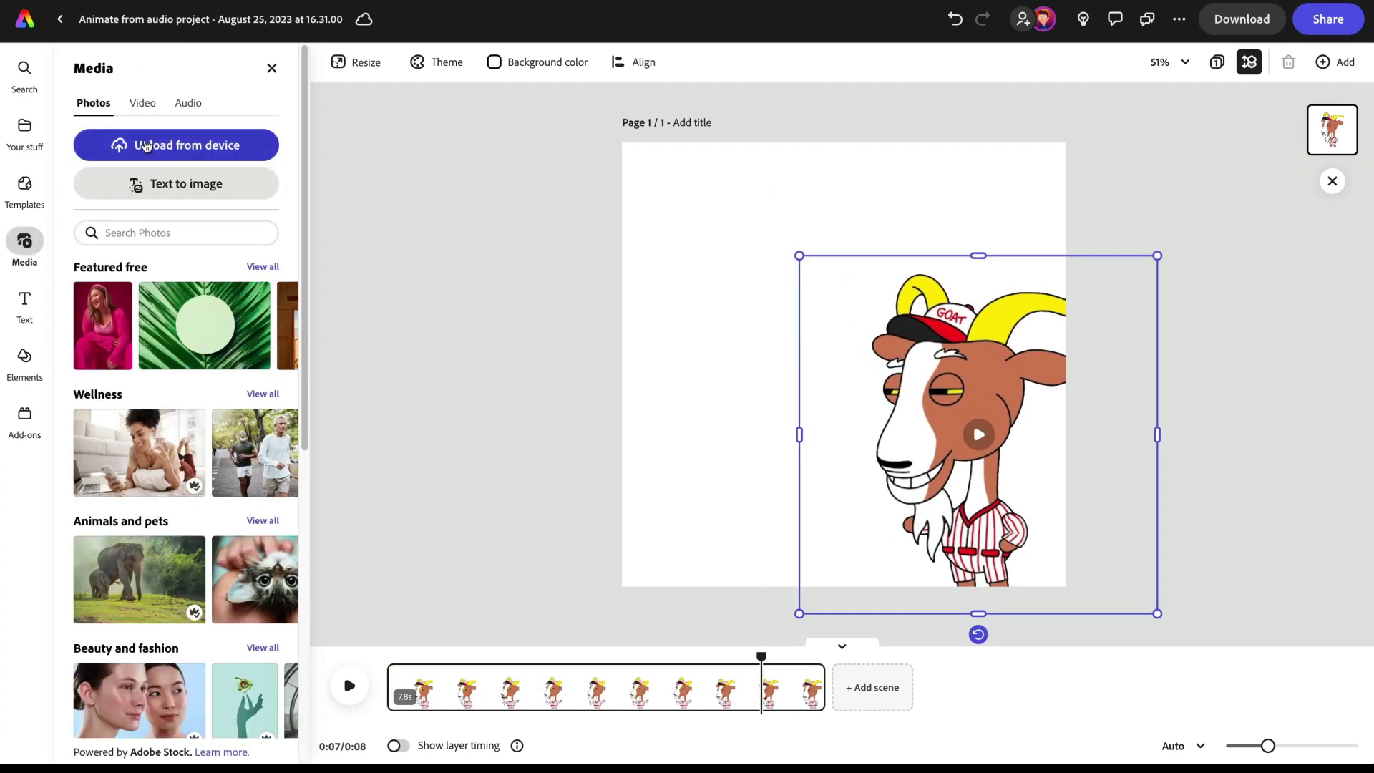
pyautogui.click(167, 227)
pyautogui.write('baseball')
pyautogui.press('Return')
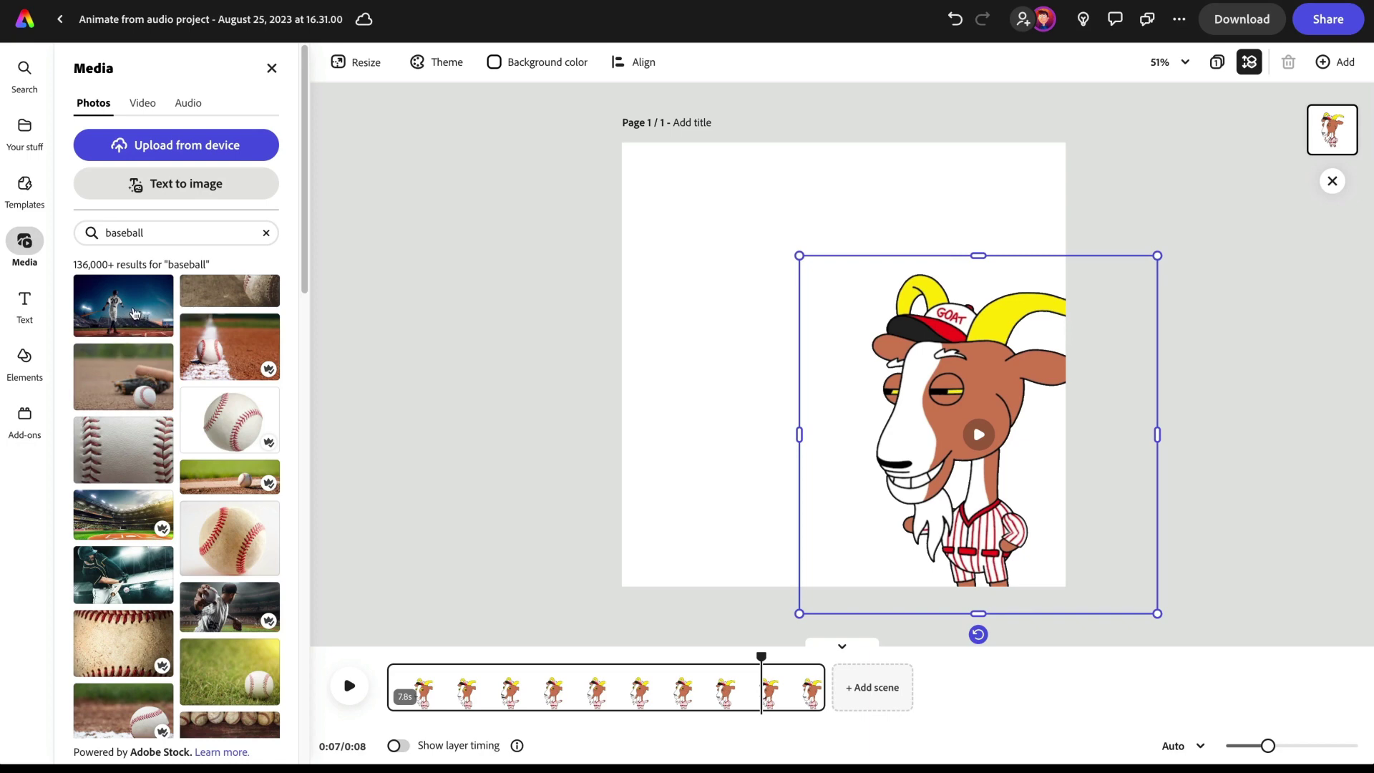
pyautogui.moveTo(115, 366); pyautogui.dragTo(647, 175)
pyautogui.moveTo(778, 270); pyautogui.dragTo(1271, 602)
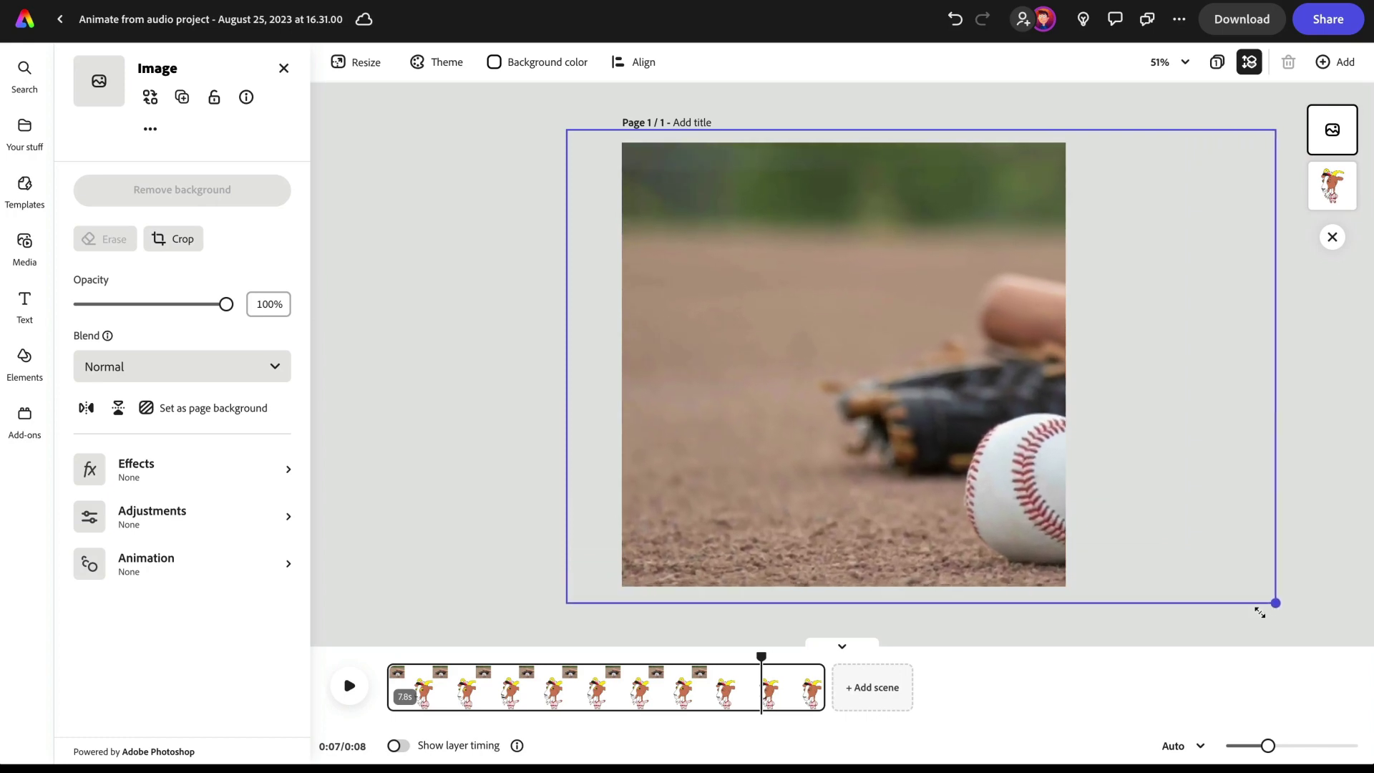
pyautogui.moveTo(1331, 185); pyautogui.dragTo(1323, 125)
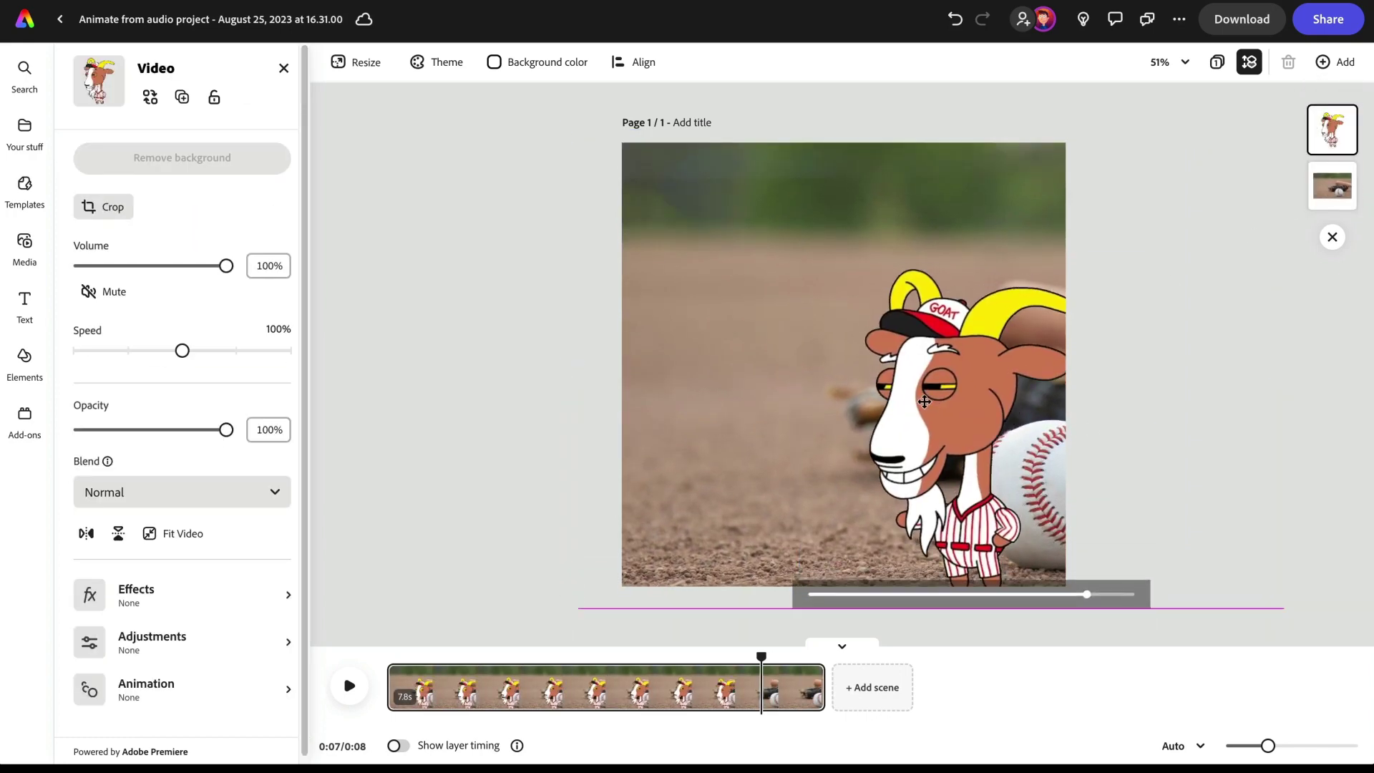
pyautogui.click(1193, 448)
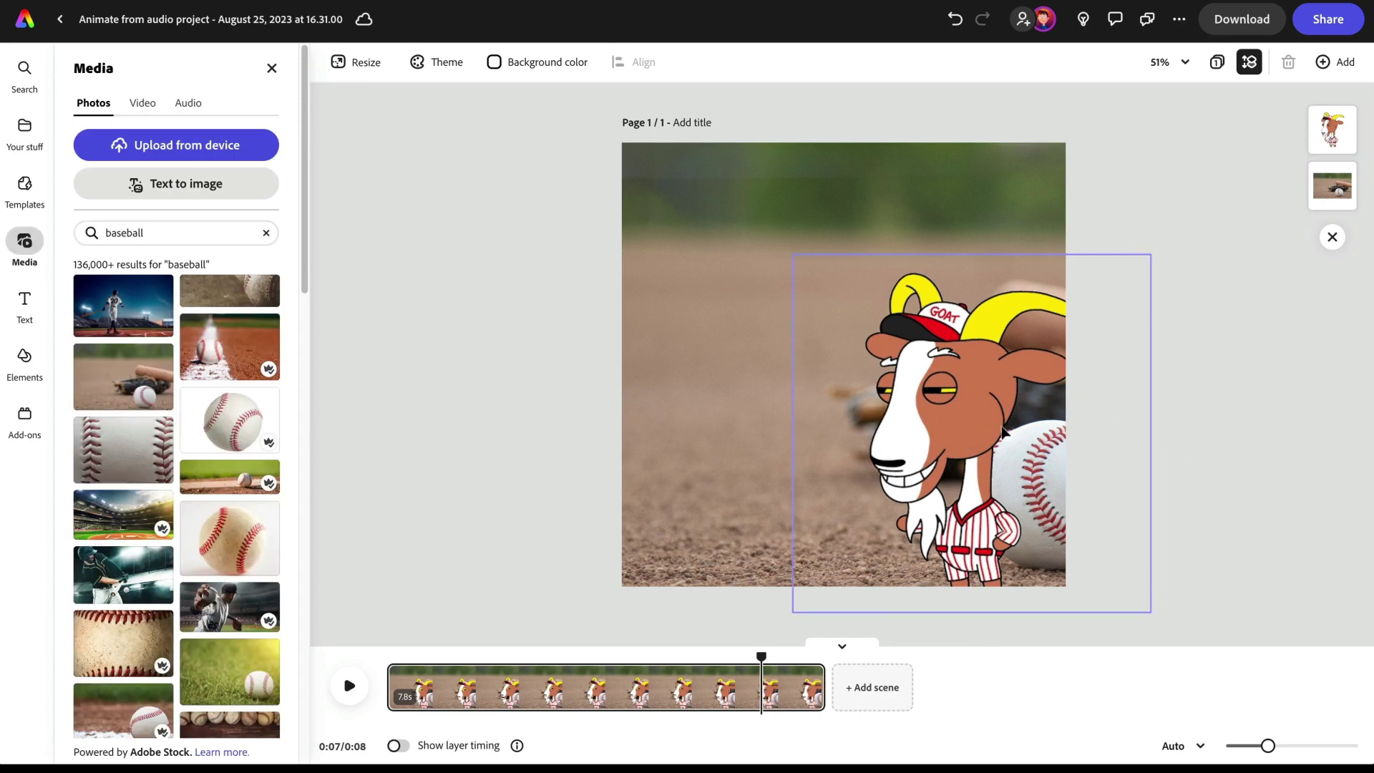
# - Place the GAME NIGHT text design from a 'game' search on the page and enlarge it
pyautogui.click(25, 313)
pyautogui.click(177, 142)
pyautogui.write('game')
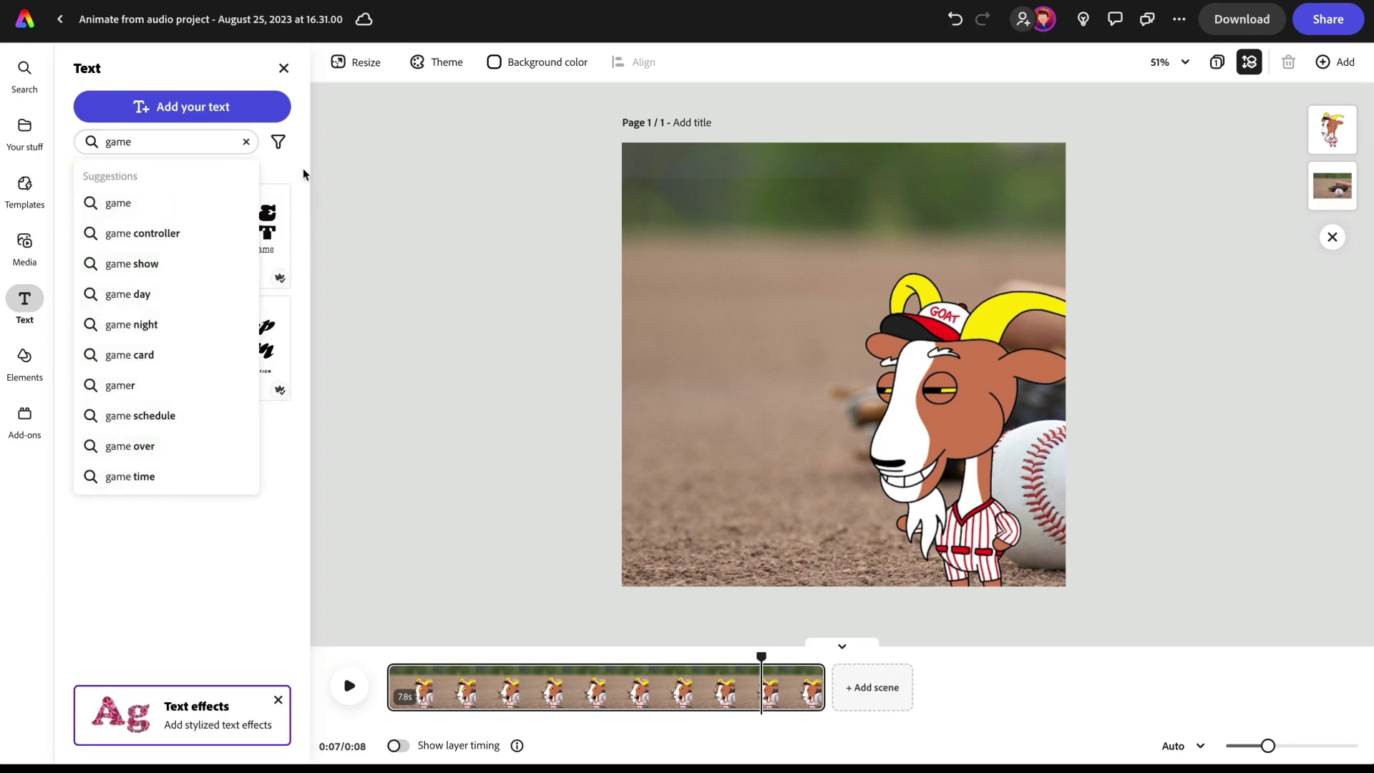
pyautogui.click(300, 176)
pyautogui.moveTo(240, 246); pyautogui.dragTo(750, 303)
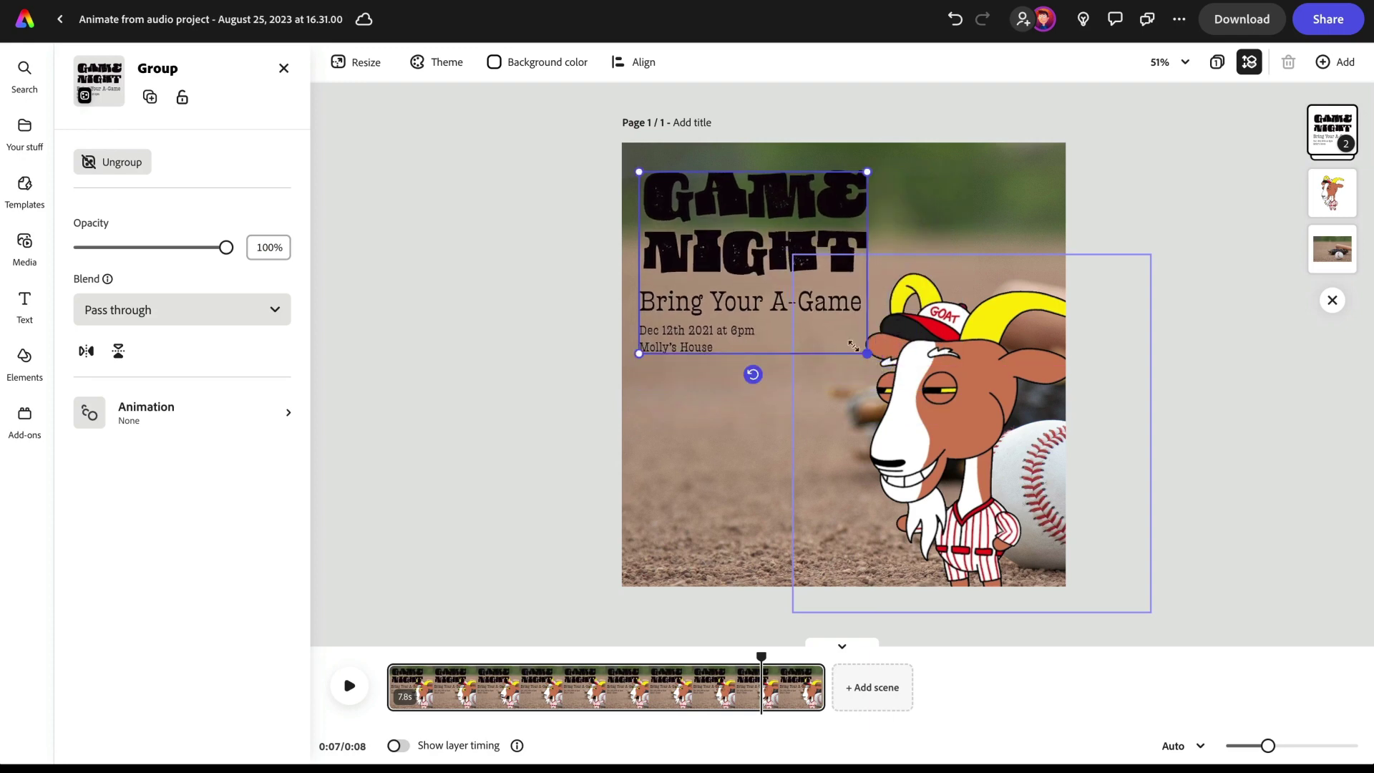
pyautogui.moveTo(872, 342); pyautogui.dragTo(889, 375)
pyautogui.click(878, 351)
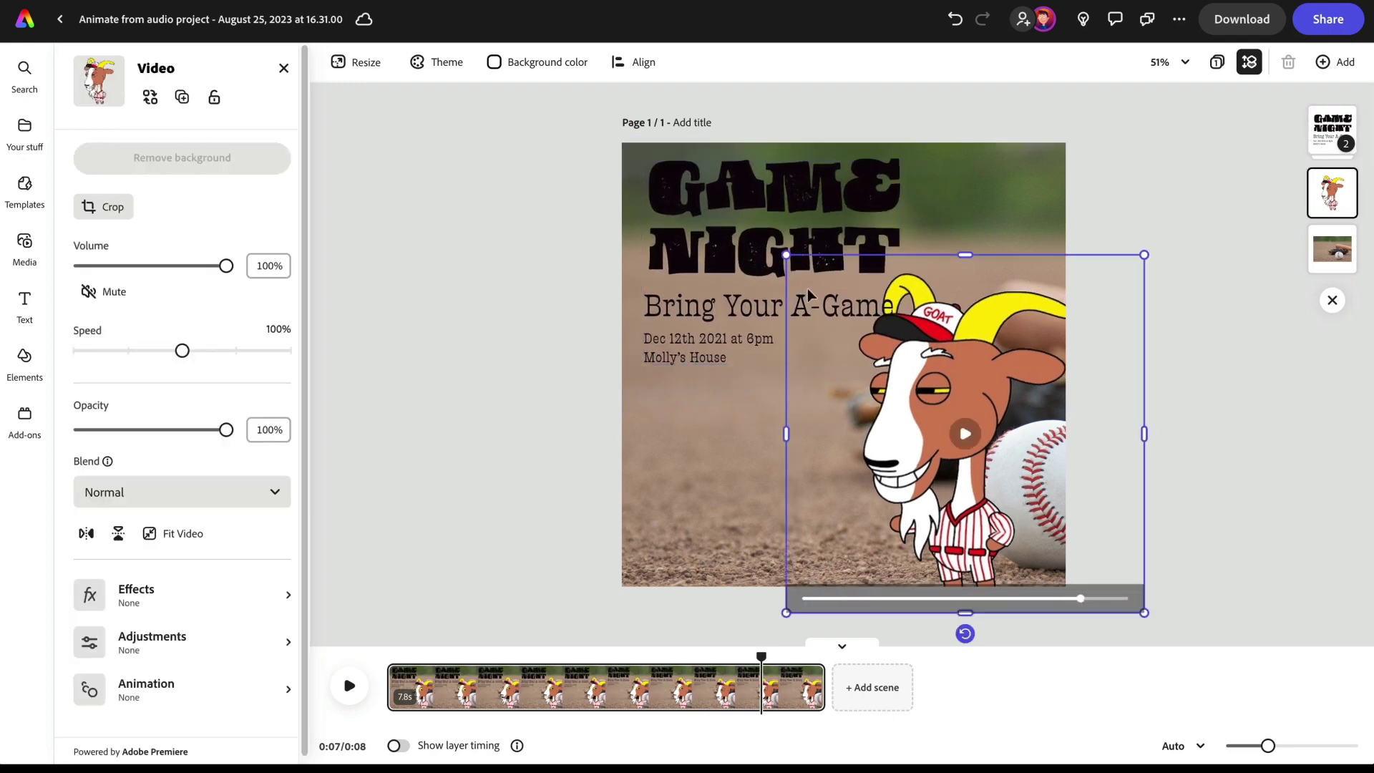
pyautogui.click(737, 237)
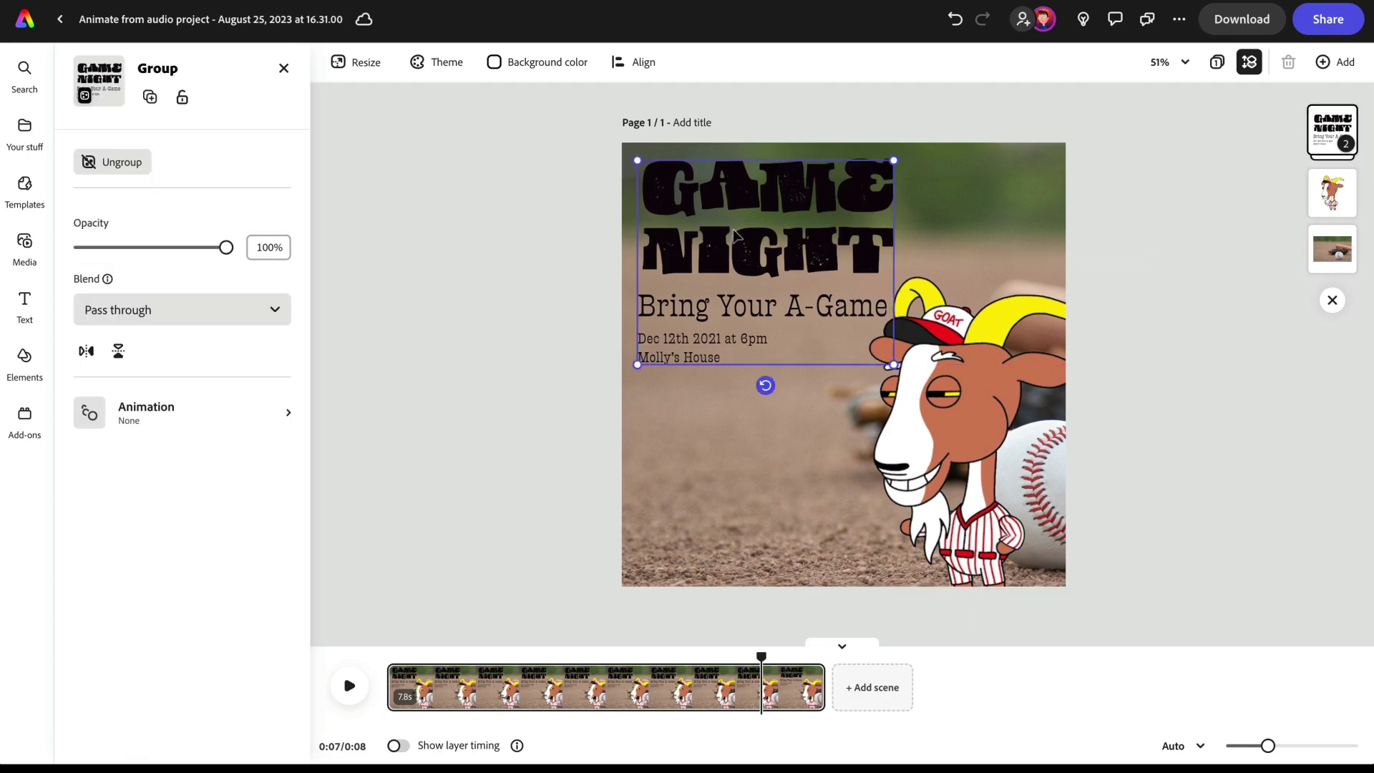
pyautogui.click(734, 236)
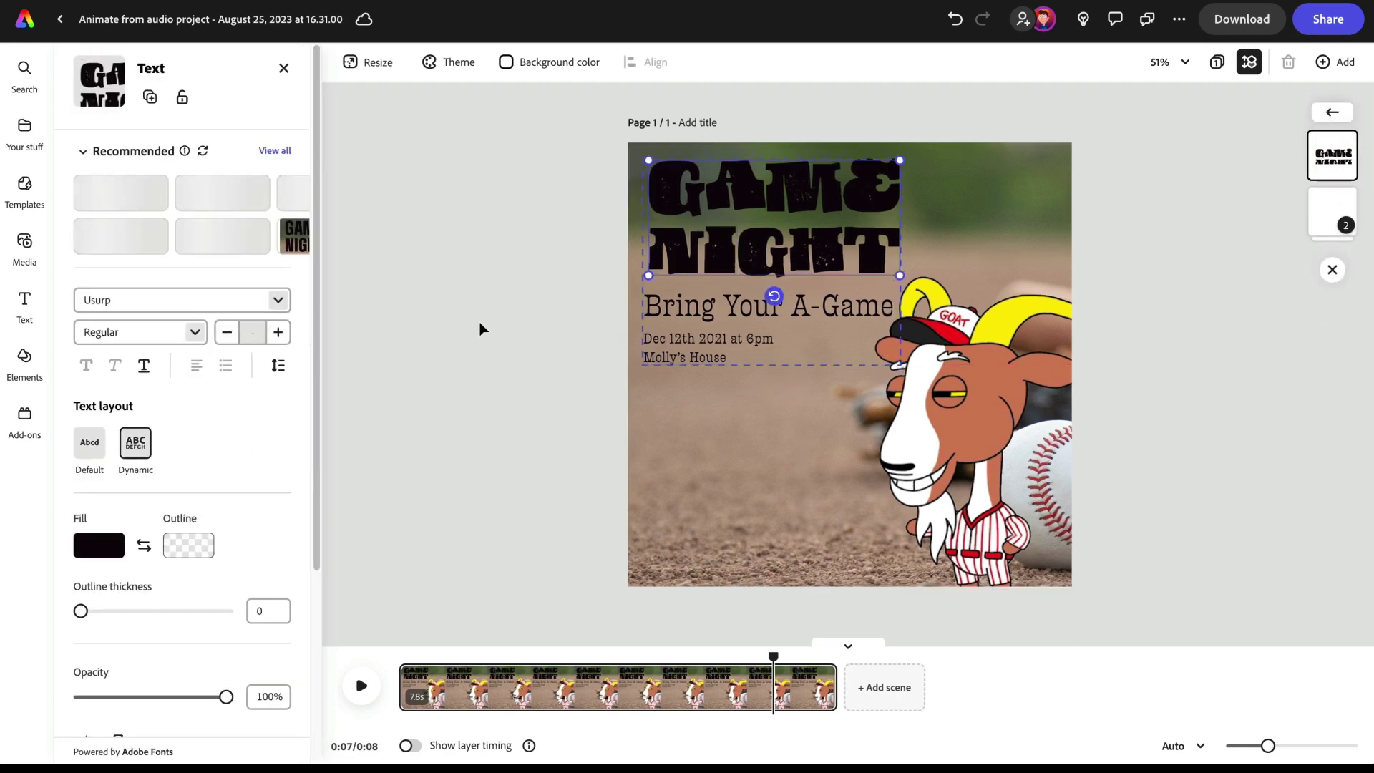
pyautogui.click(1236, 401)
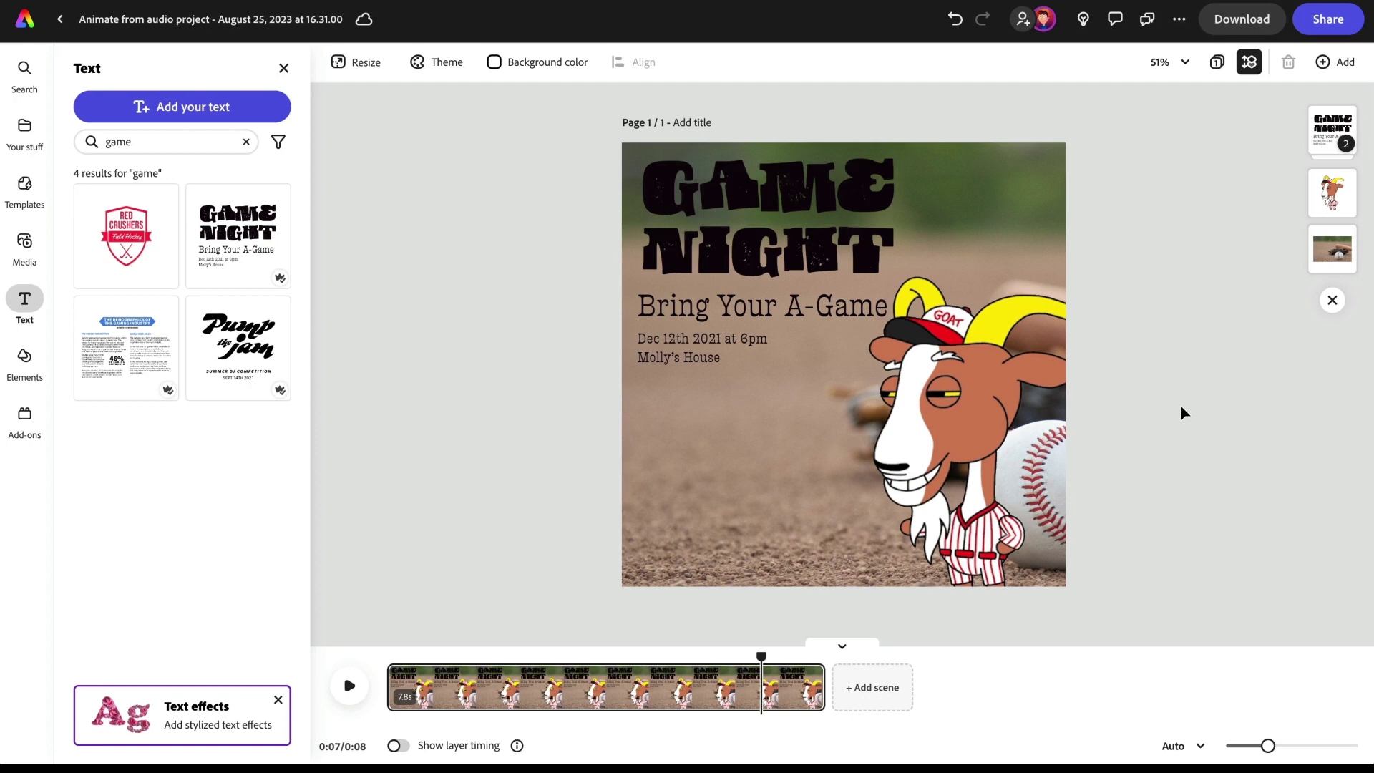
# - Bring the goat in front of the title, moved toward the lower right and resized
pyautogui.click(1348, 175)
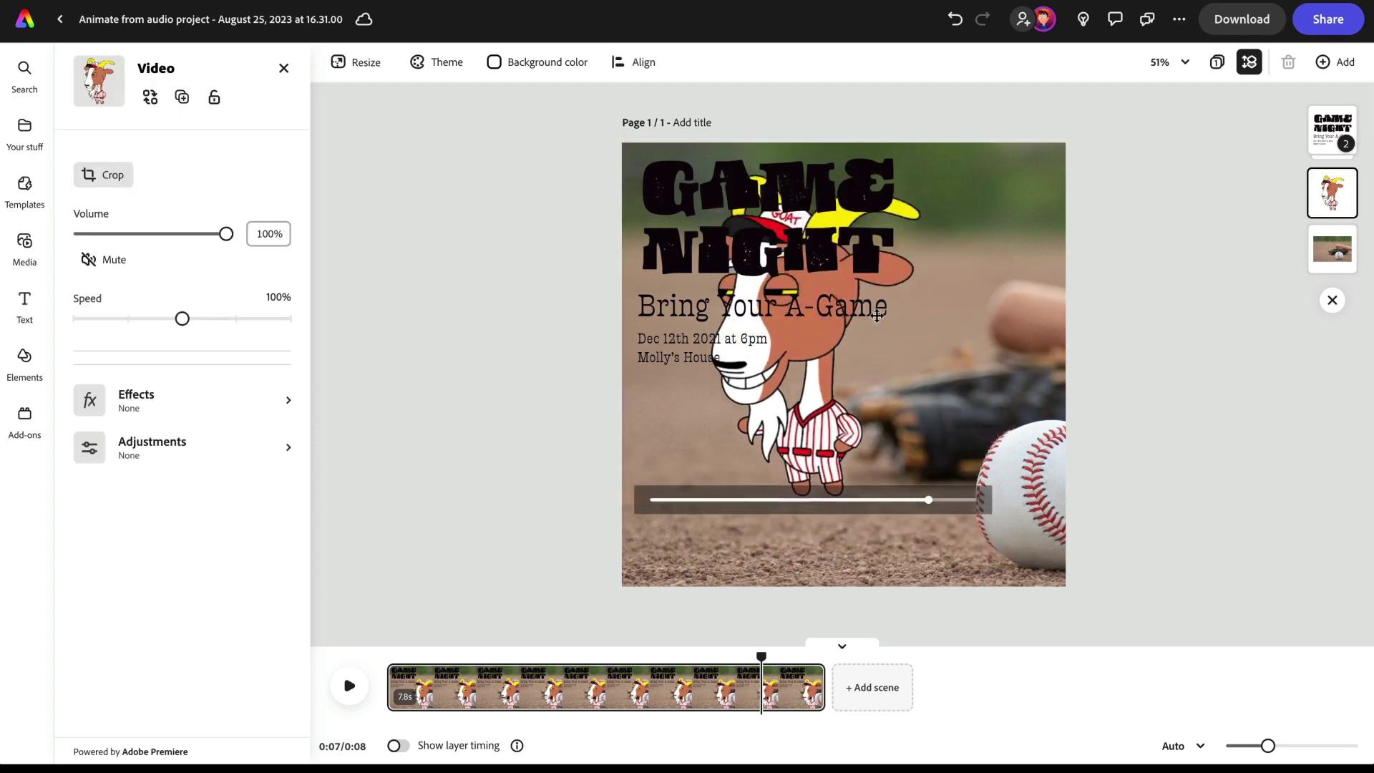
pyautogui.moveTo(1349, 174); pyautogui.dragTo(1333, 123)
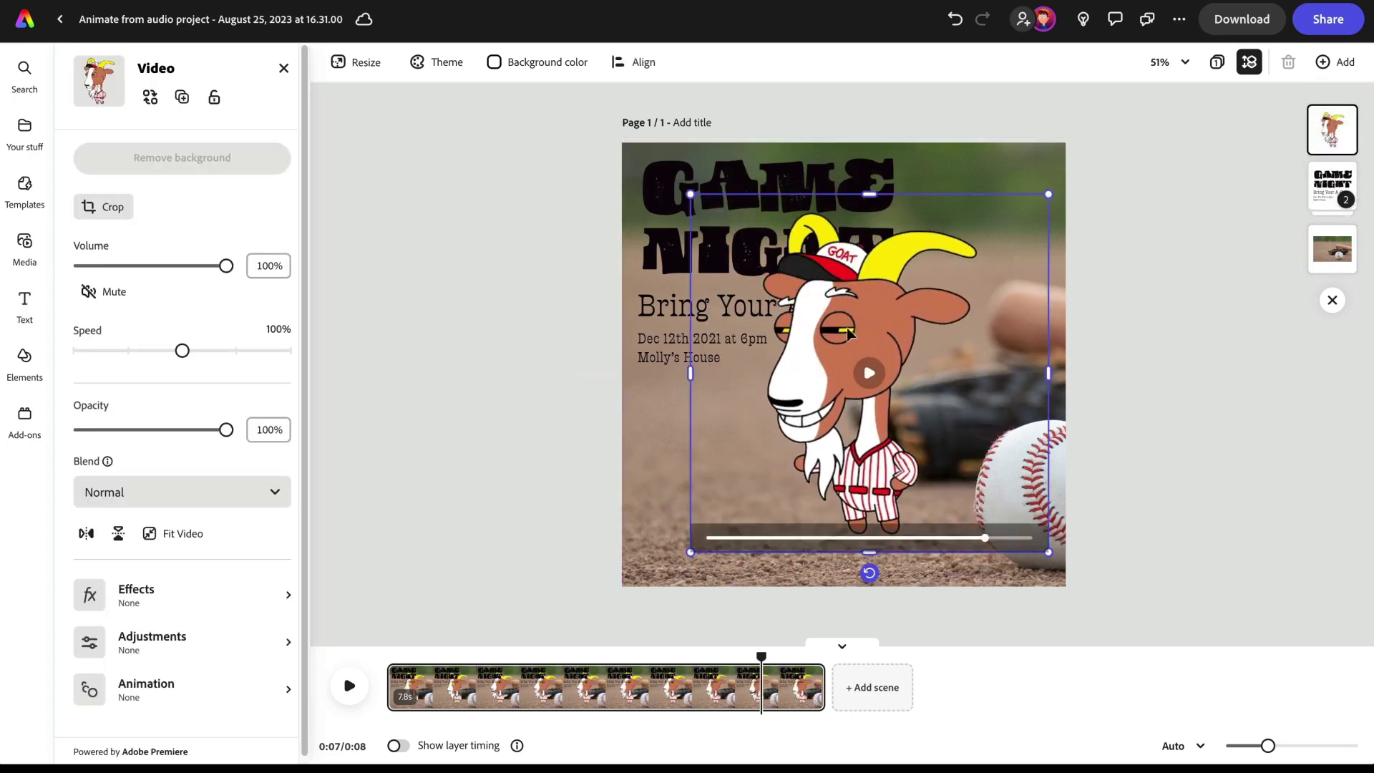
pyautogui.moveTo(768, 278); pyautogui.dragTo(951, 392)
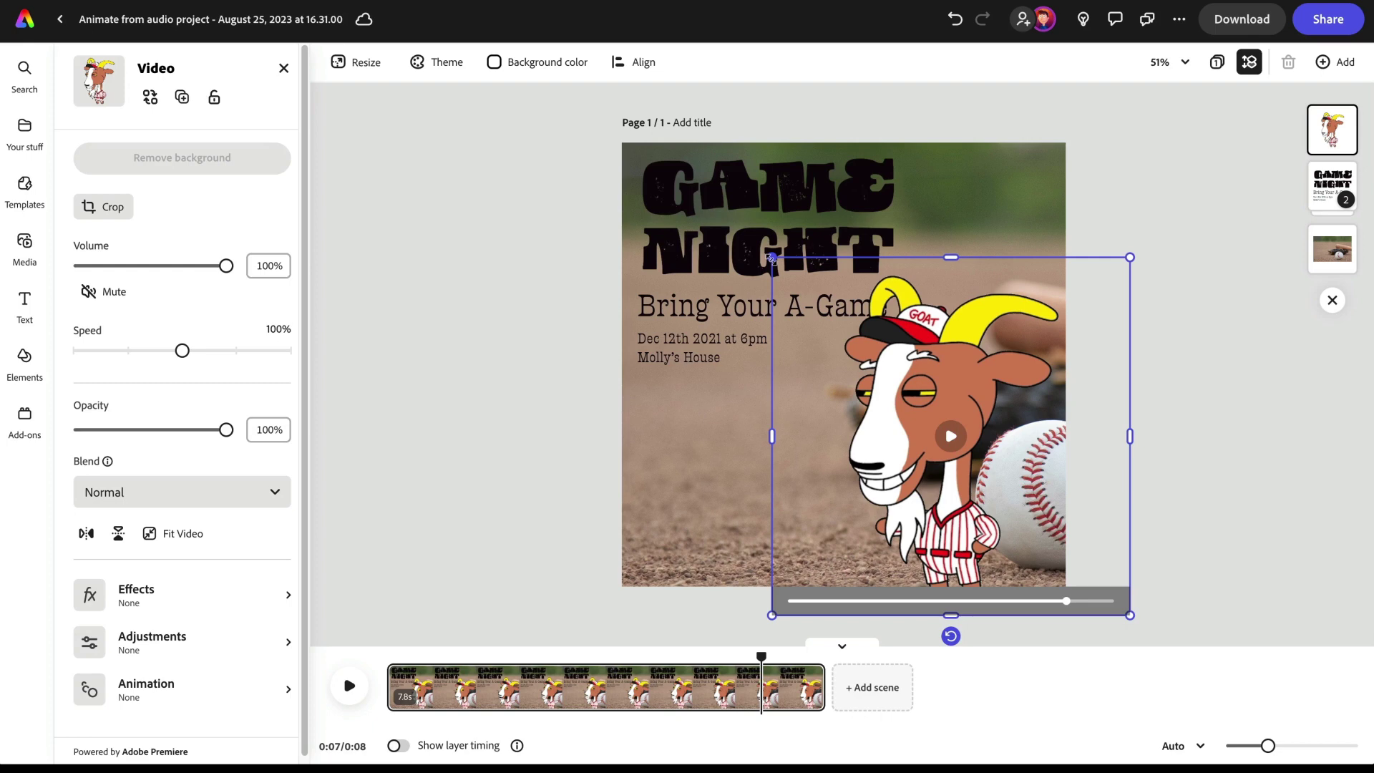
pyautogui.moveTo(772, 259)
pyautogui.mouseDown()
pyautogui.moveTo(751, 238)
pyautogui.moveTo(776, 262)
pyautogui.moveTo(760, 251)
pyautogui.mouseUp()
# - Change the Animate from audio character to Frank the hot dog and record its dialogue
pyautogui.click(1265, 475)
pyautogui.click(940, 419)
pyautogui.click(1246, 437)
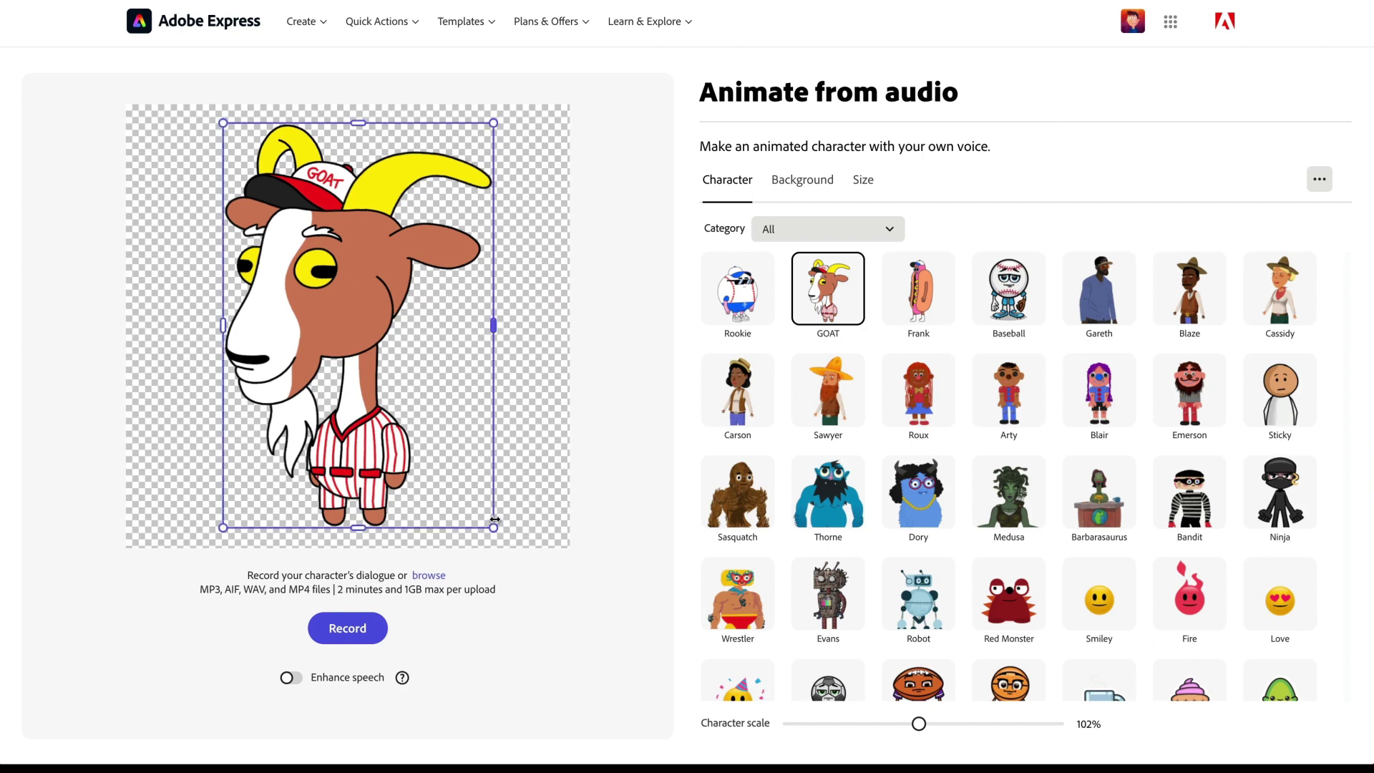
pyautogui.click(924, 292)
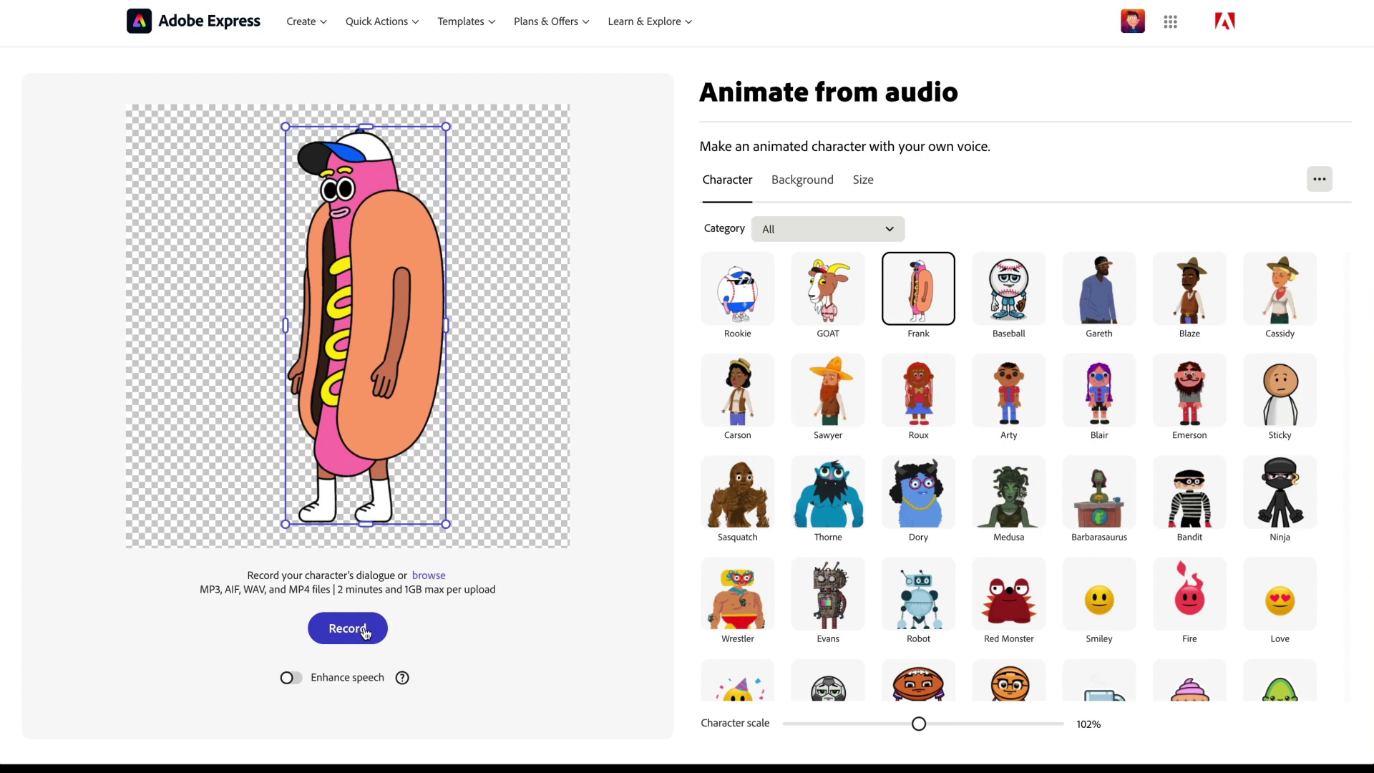
pyautogui.click(364, 630)
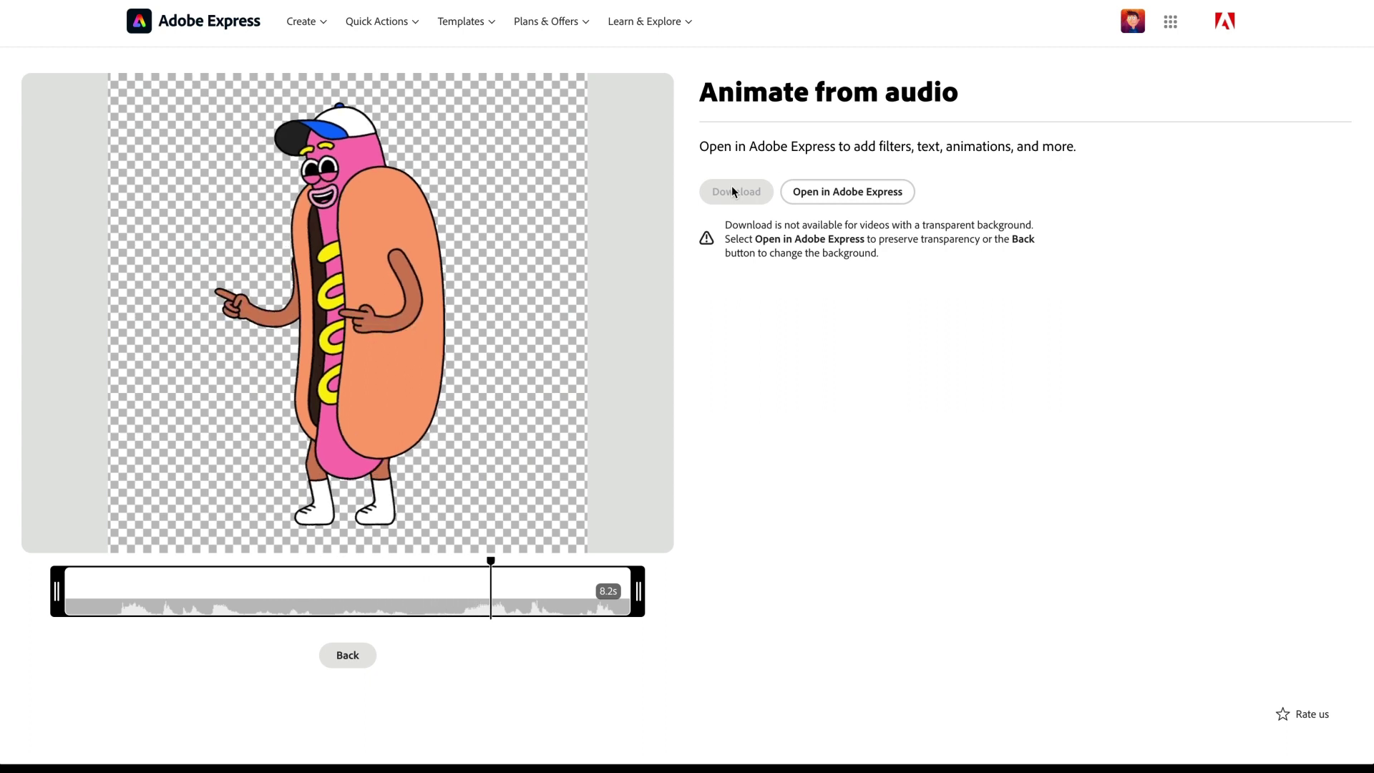
# - Open the hot-dog animation in the editor, copy it, and nudge it so the project saves
pyautogui.click(867, 200)
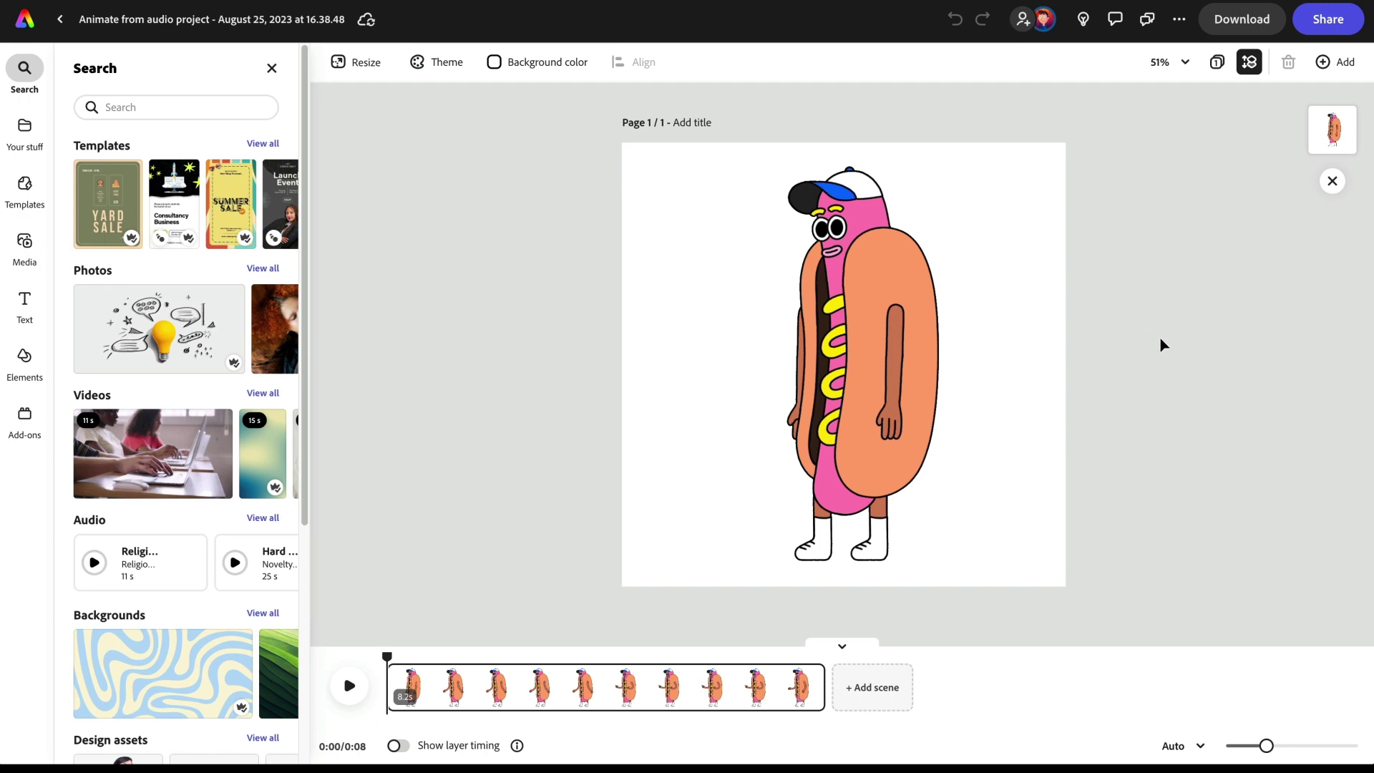
pyautogui.click(892, 349)
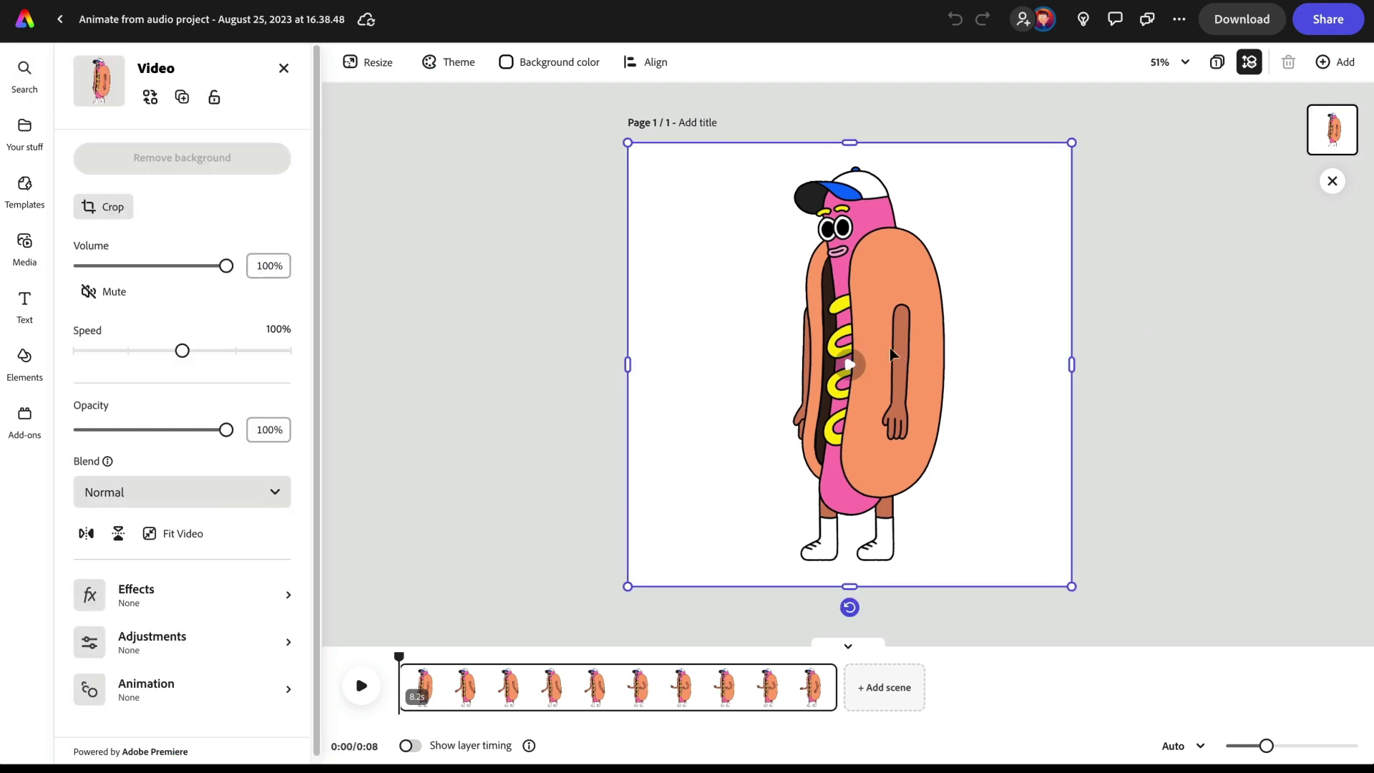
pyautogui.hotkey('ctrl', 'c')
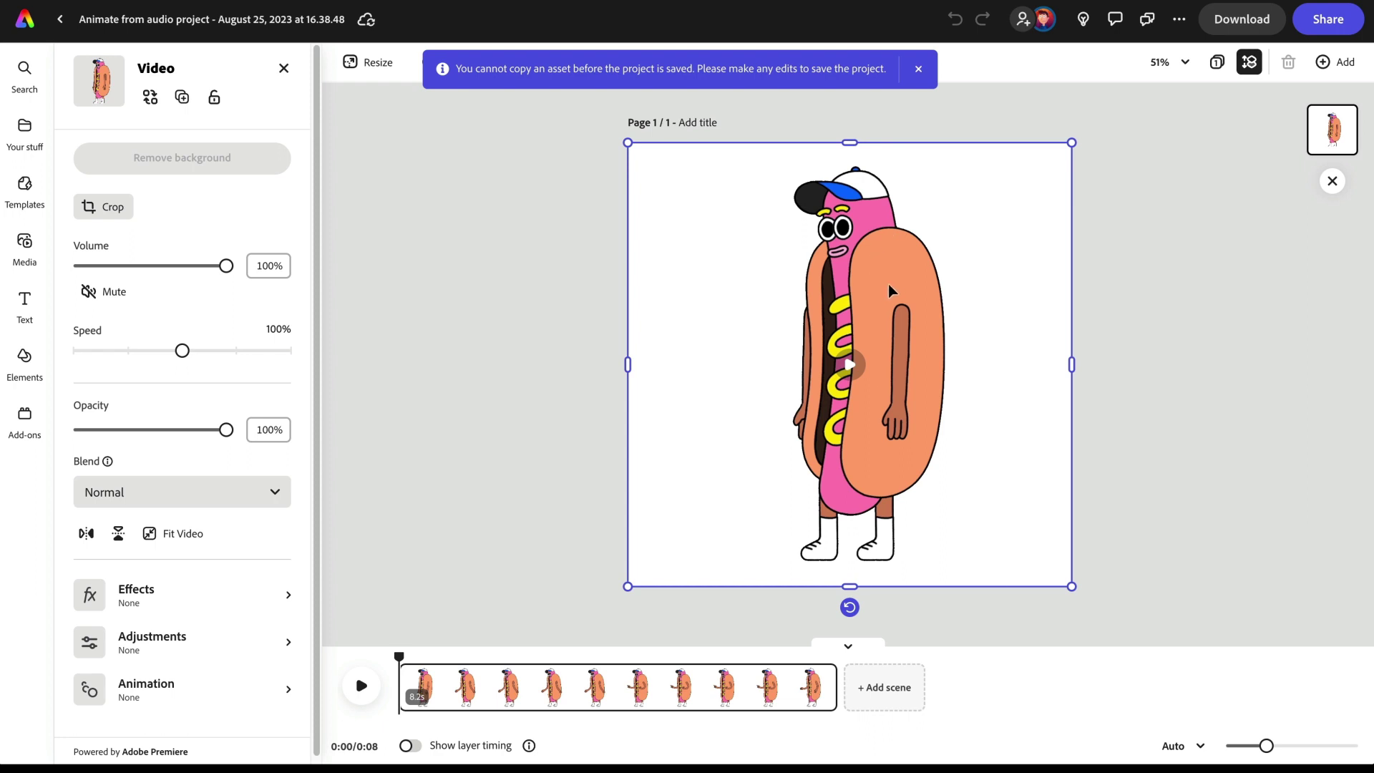
pyautogui.moveTo(886, 290)
pyautogui.mouseDown()
pyautogui.moveTo(904, 285)
pyautogui.moveTo(874, 290)
pyautogui.moveTo(891, 295)
pyautogui.mouseUp()
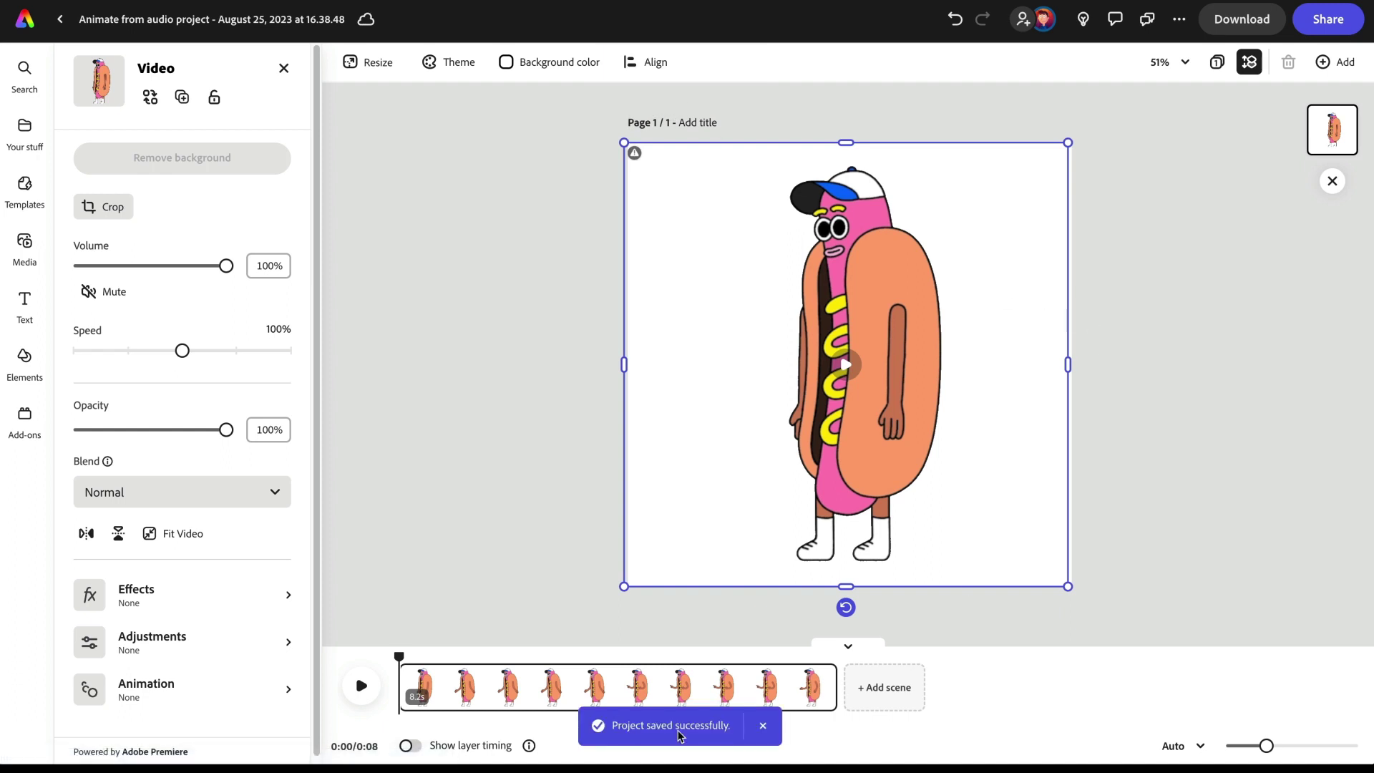
pyautogui.click(1151, 481)
pyautogui.click(1007, 452)
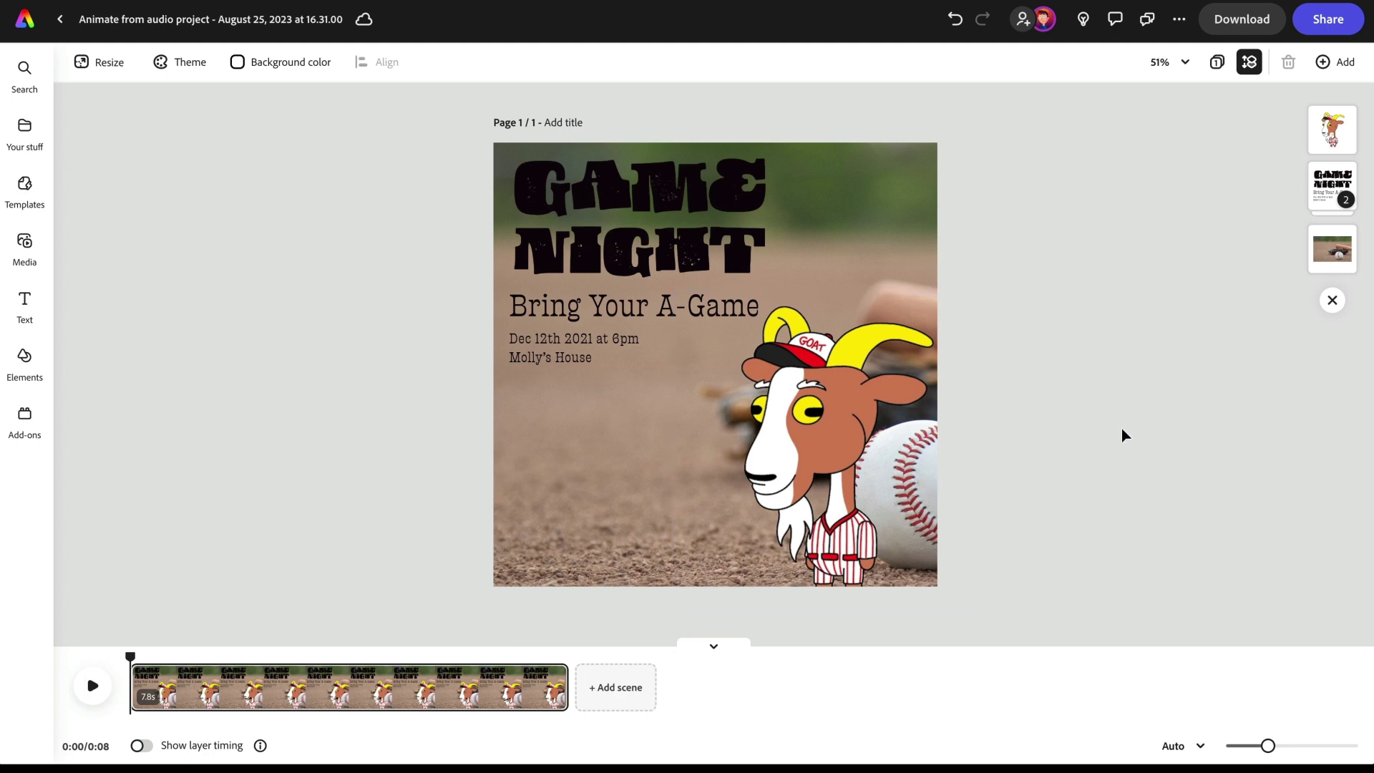
# - Paste the hot dog onto the poster, shrink it, and mirror it beside the goat
pyautogui.hotkey('ctrl', 'v')
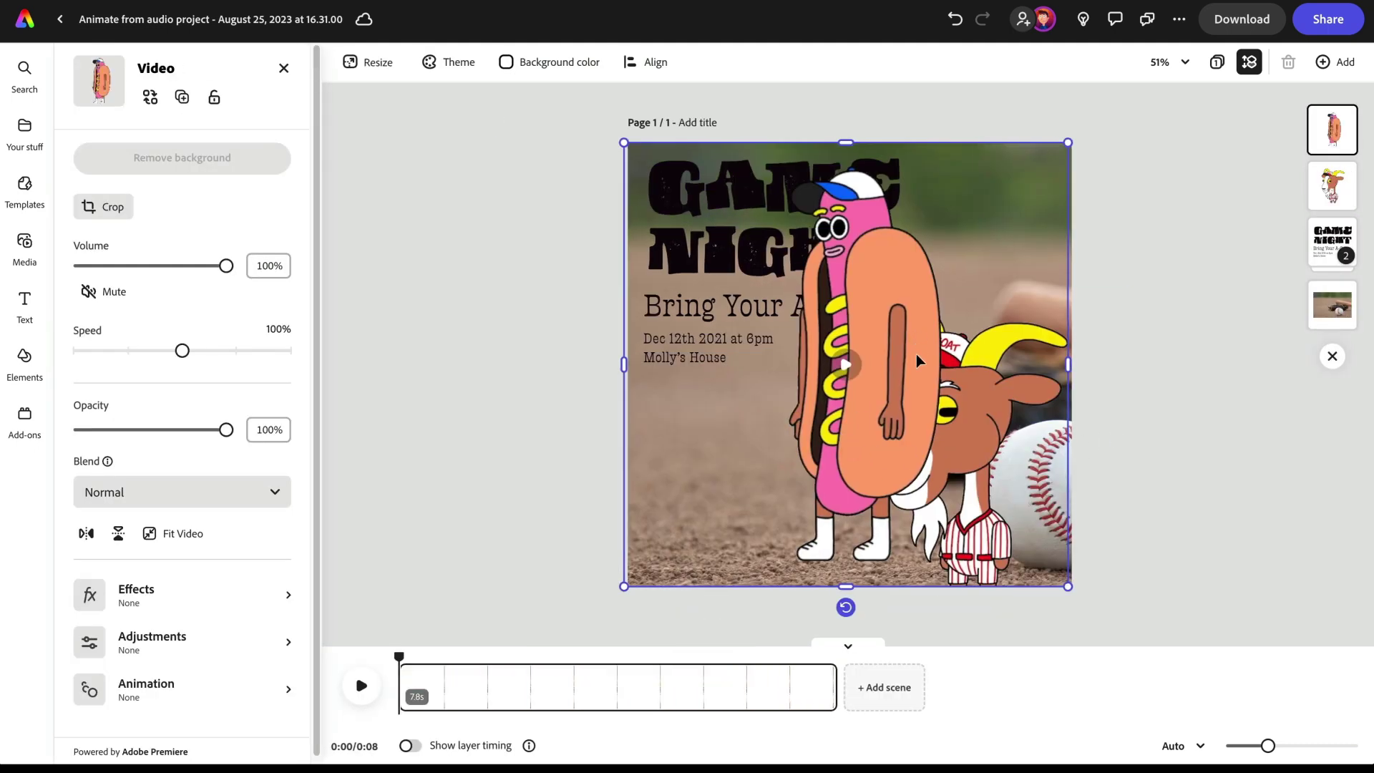
pyautogui.moveTo(861, 262); pyautogui.dragTo(767, 275)
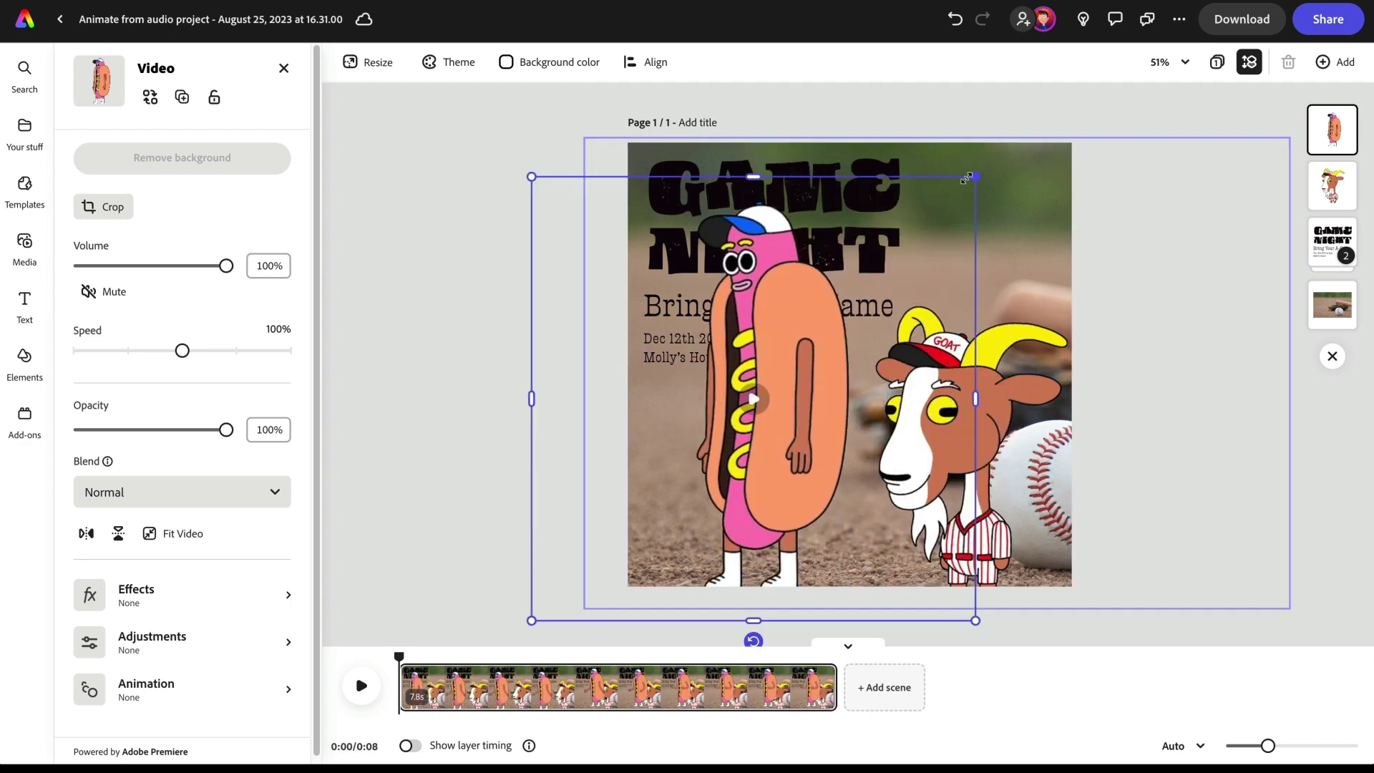
pyautogui.moveTo(966, 178); pyautogui.dragTo(849, 302)
pyautogui.moveTo(731, 367); pyautogui.dragTo(792, 371)
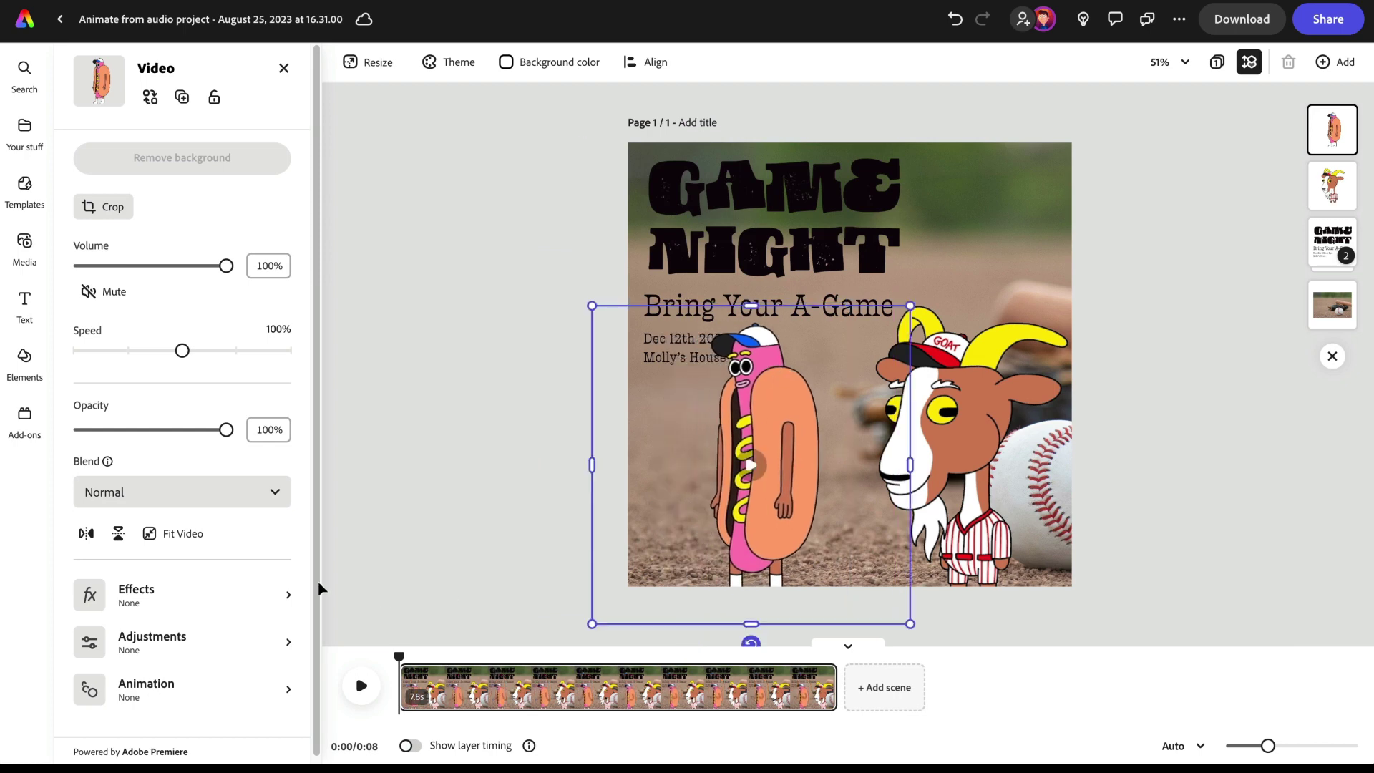
pyautogui.click(86, 534)
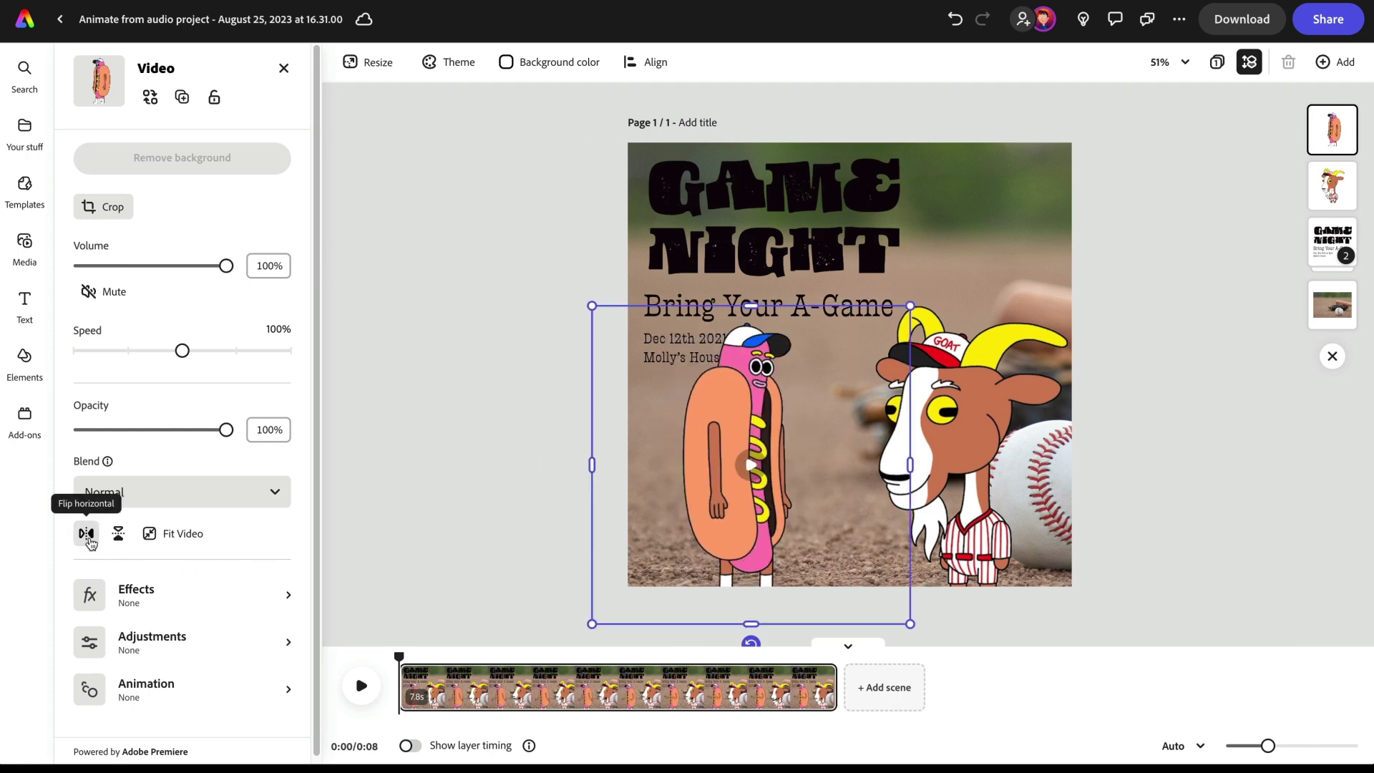
pyautogui.moveTo(704, 432); pyautogui.dragTo(727, 436)
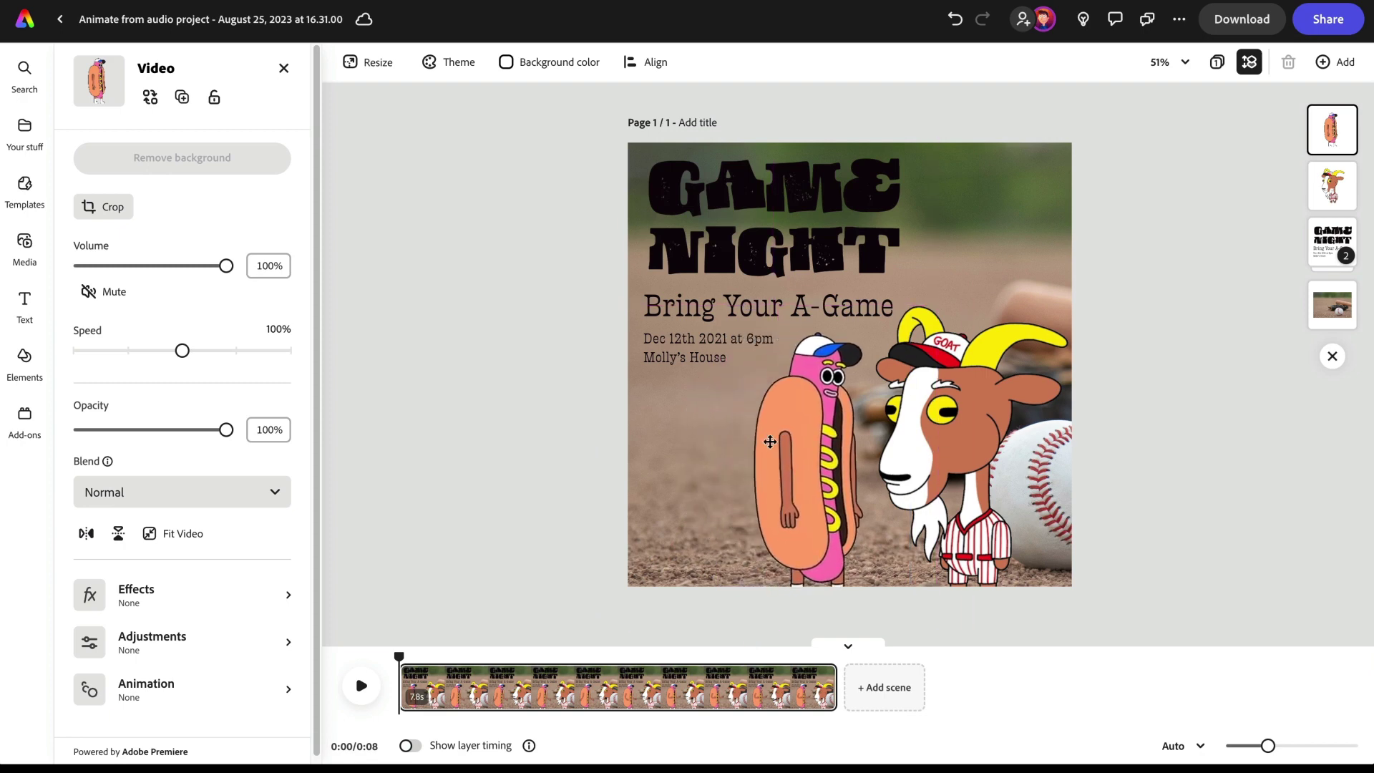
# - Shift the goat slightly right, preview the scene, and nudge the hot dog left
pyautogui.click(1013, 411)
pyautogui.moveTo(1013, 412); pyautogui.dragTo(1045, 414)
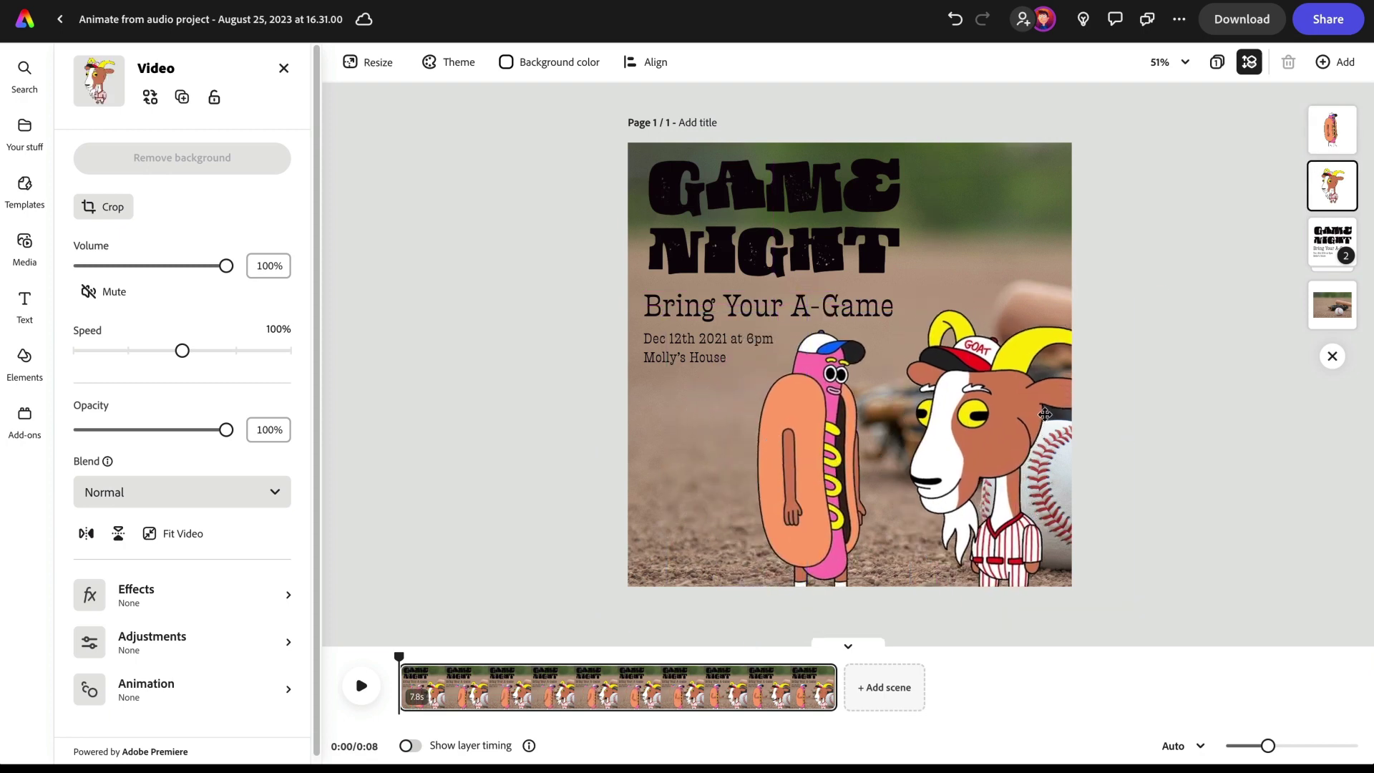
pyautogui.click(361, 687)
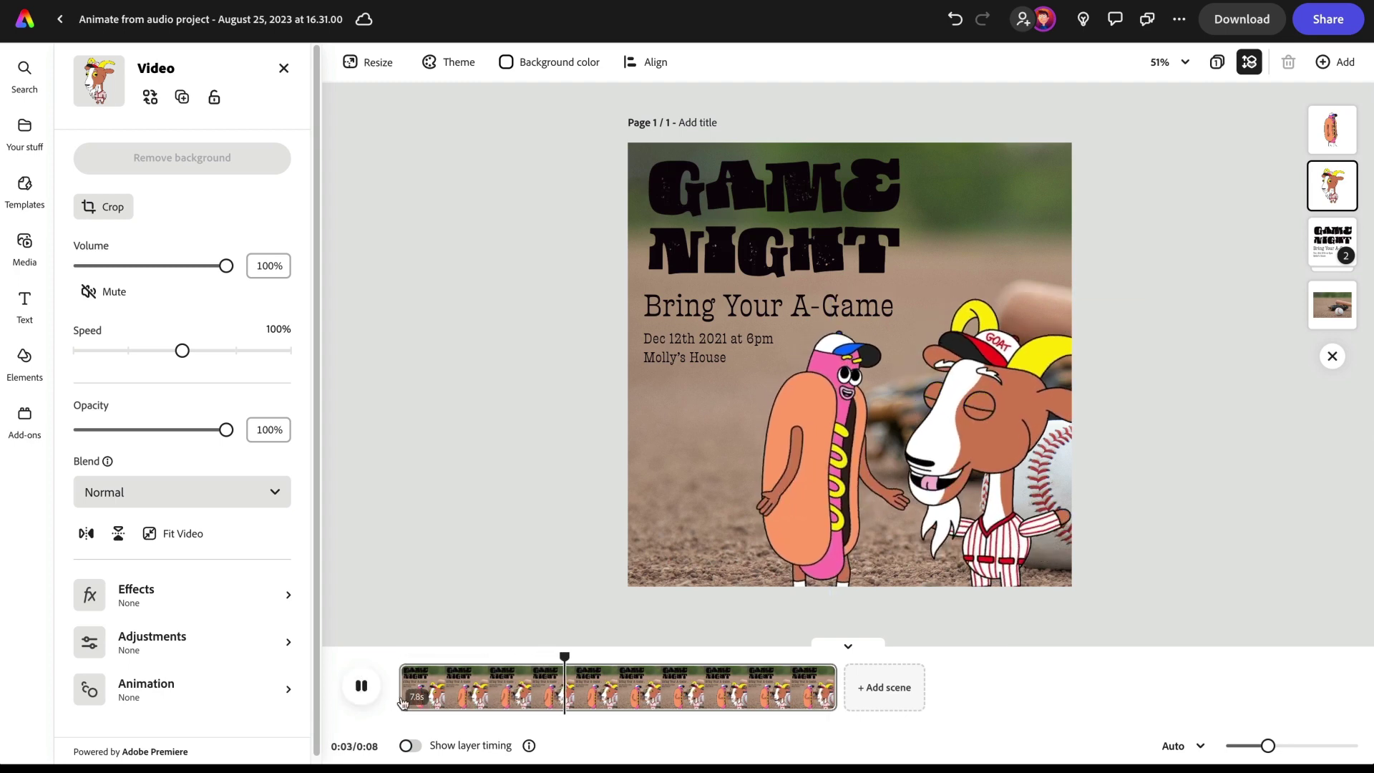
pyautogui.click(361, 698)
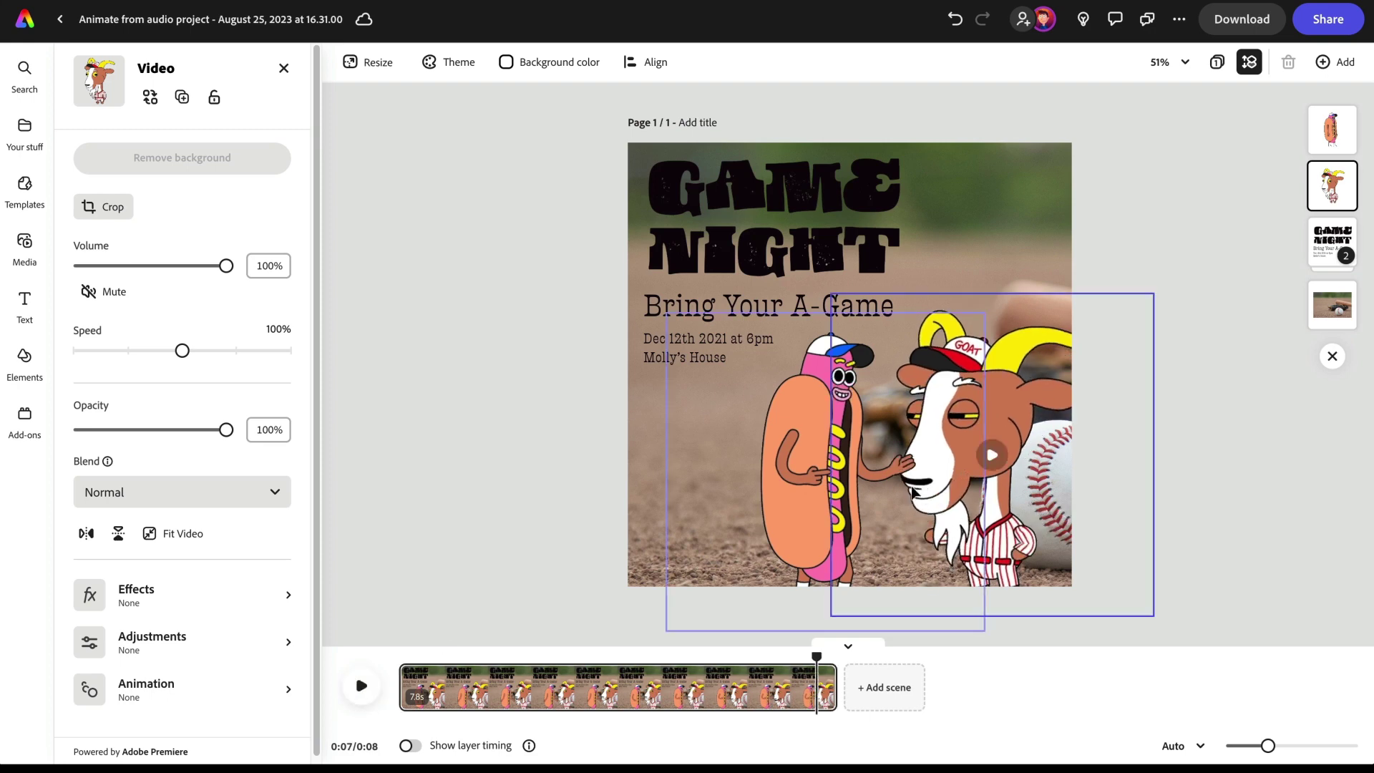
pyautogui.click(1246, 521)
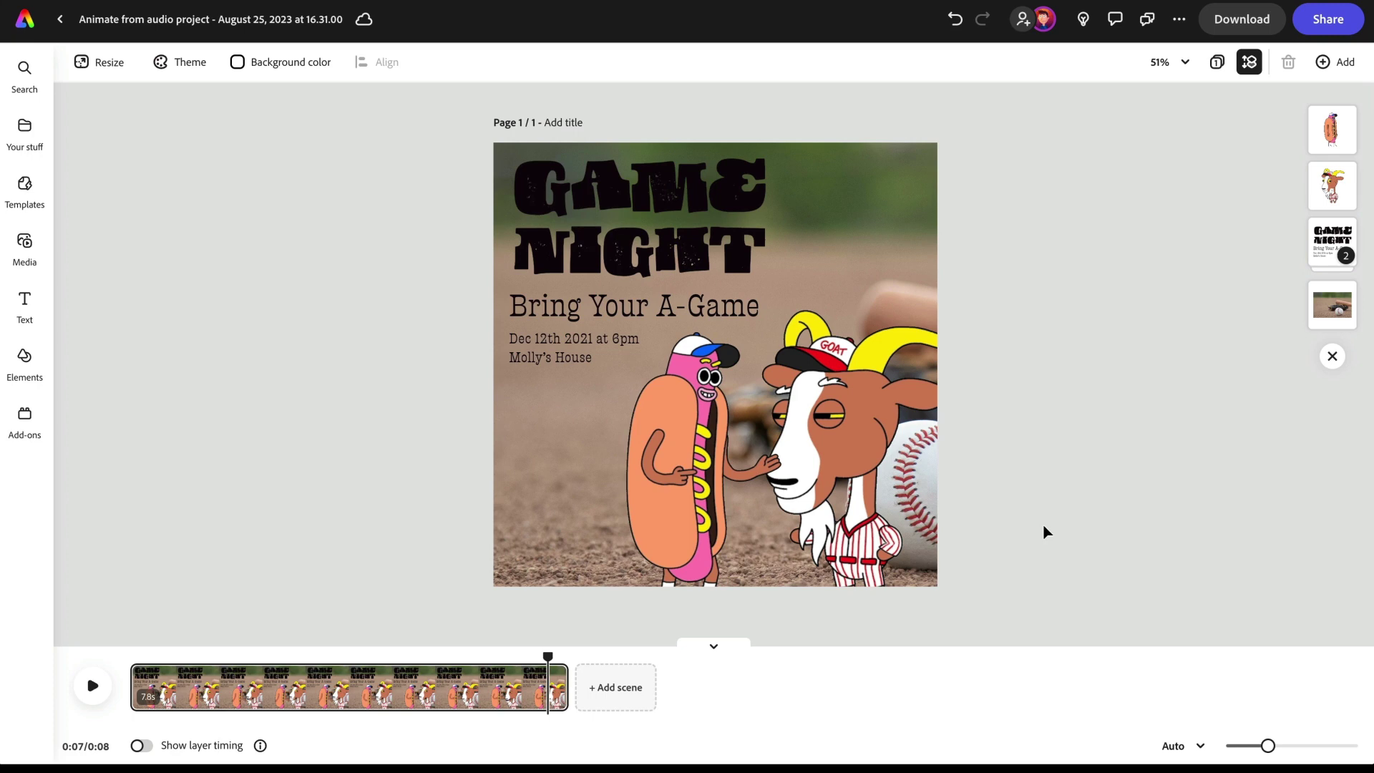
pyautogui.click(653, 501)
pyautogui.moveTo(764, 502); pyautogui.dragTo(758, 503)
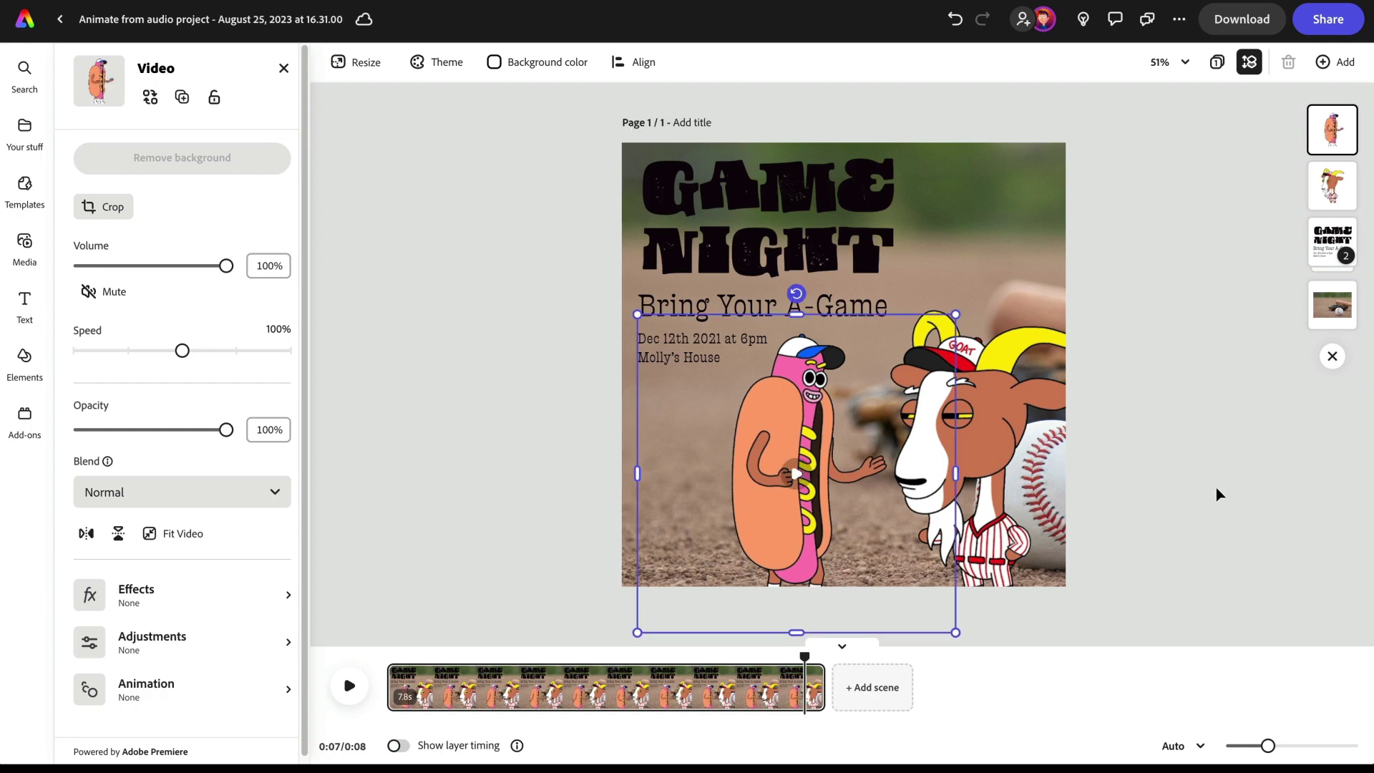
# - Play the poster animation twice to preview both characters talking
pyautogui.click(350, 685)
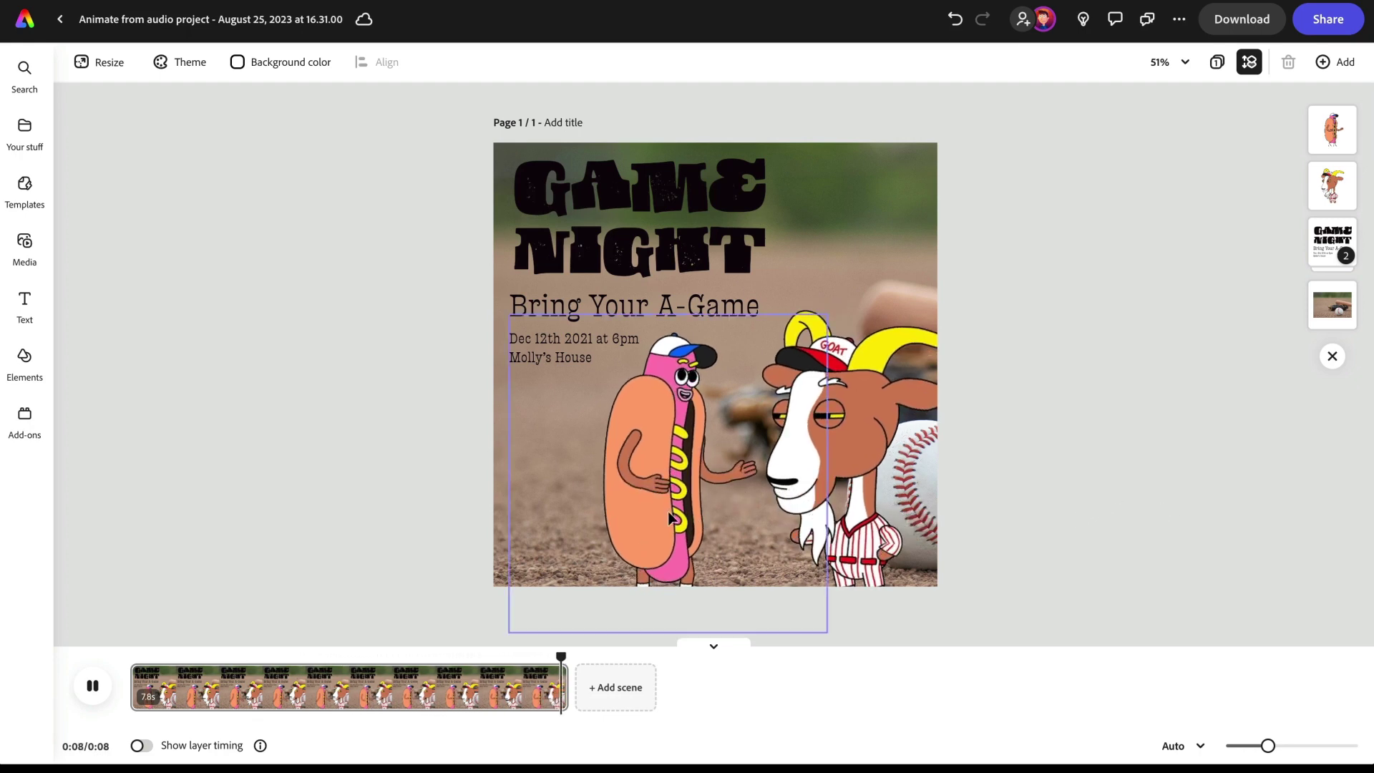
pyautogui.click(95, 684)
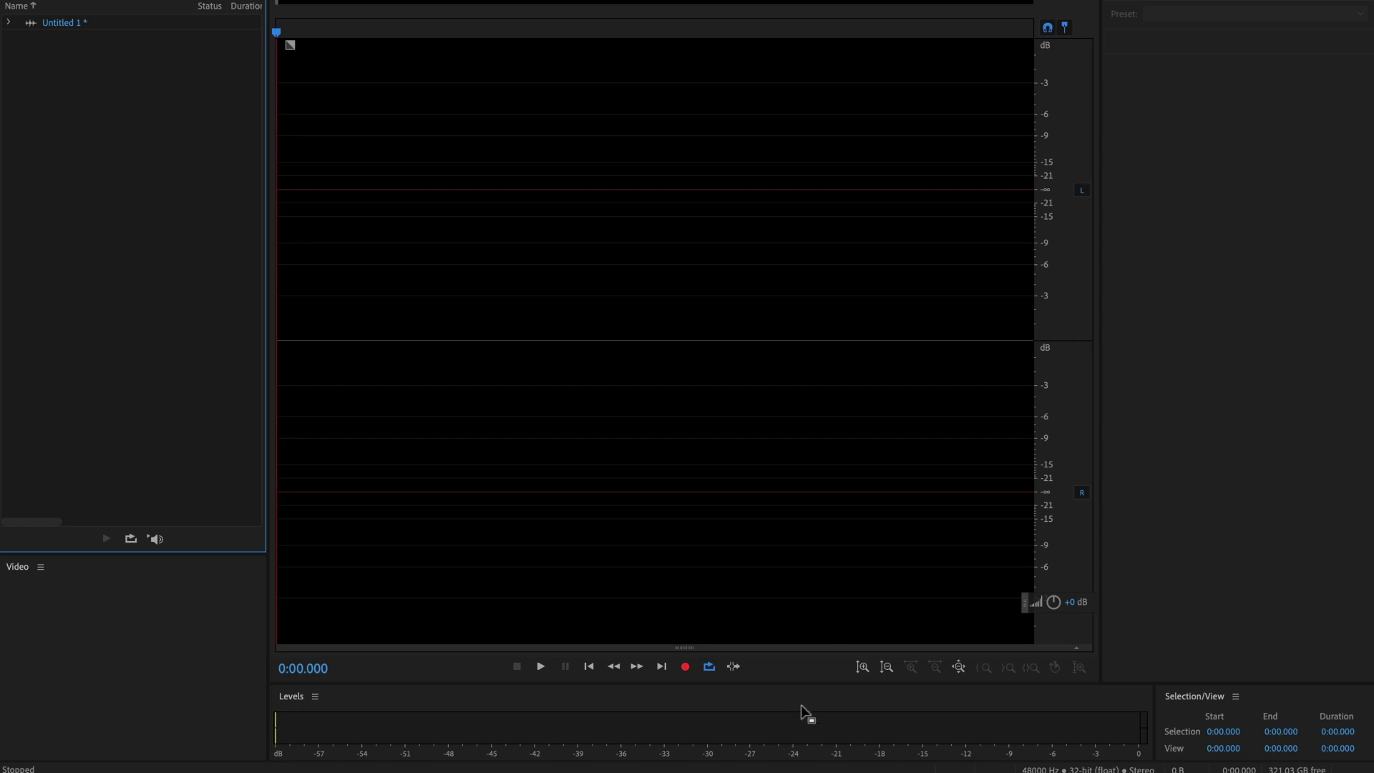
# - Record a new voice line, then cut the leading and trailing silence to leave 8.733 s
pyautogui.click(686, 668)
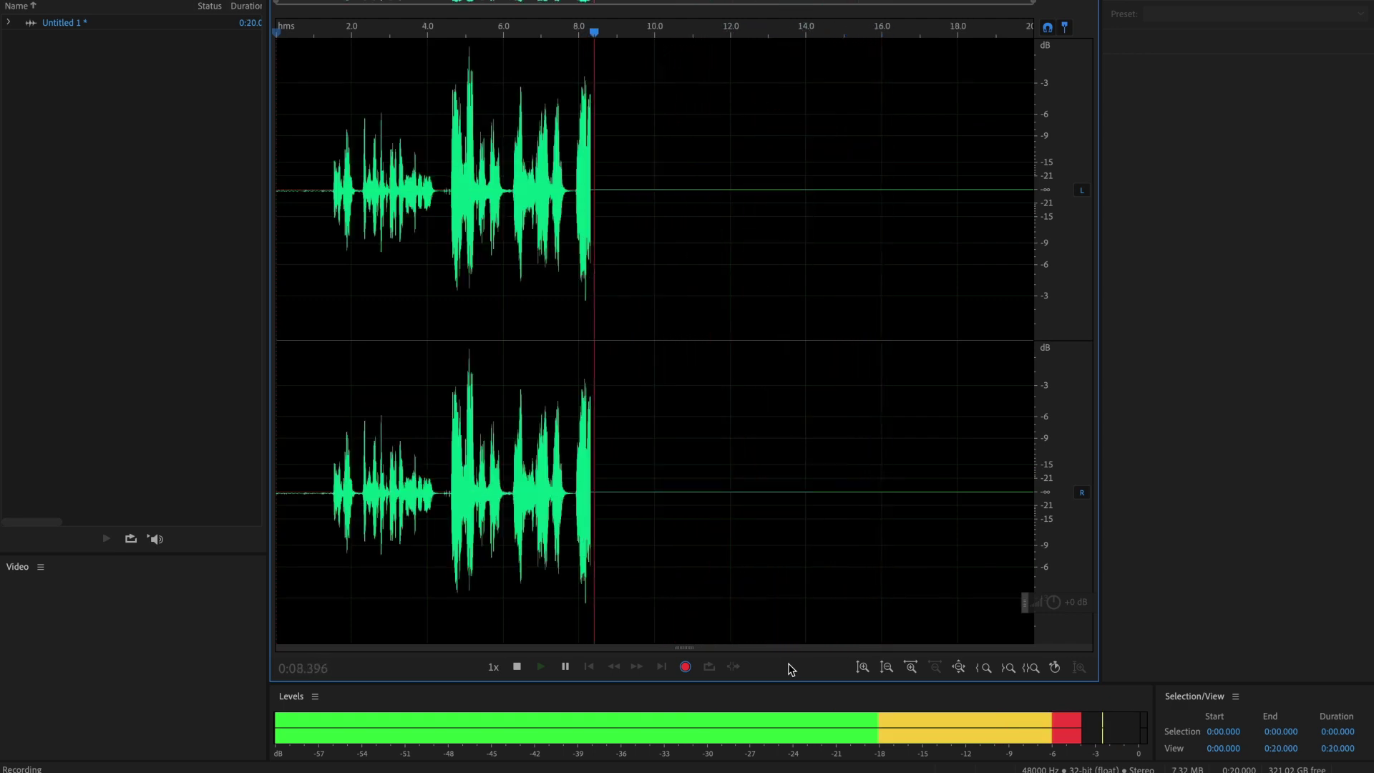
pyautogui.press('space')
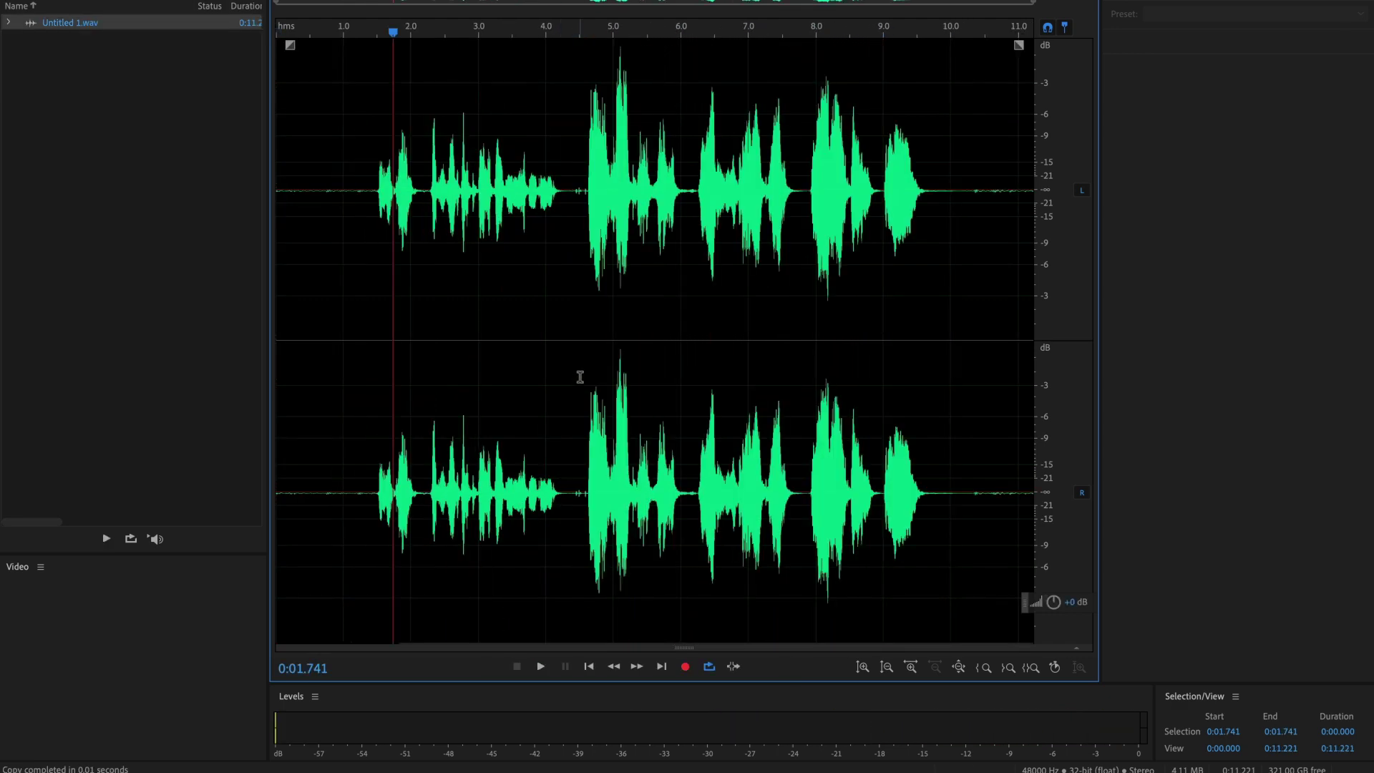
pyautogui.moveTo(359, 250); pyautogui.dragTo(242, 255)
pyautogui.press('Delete')
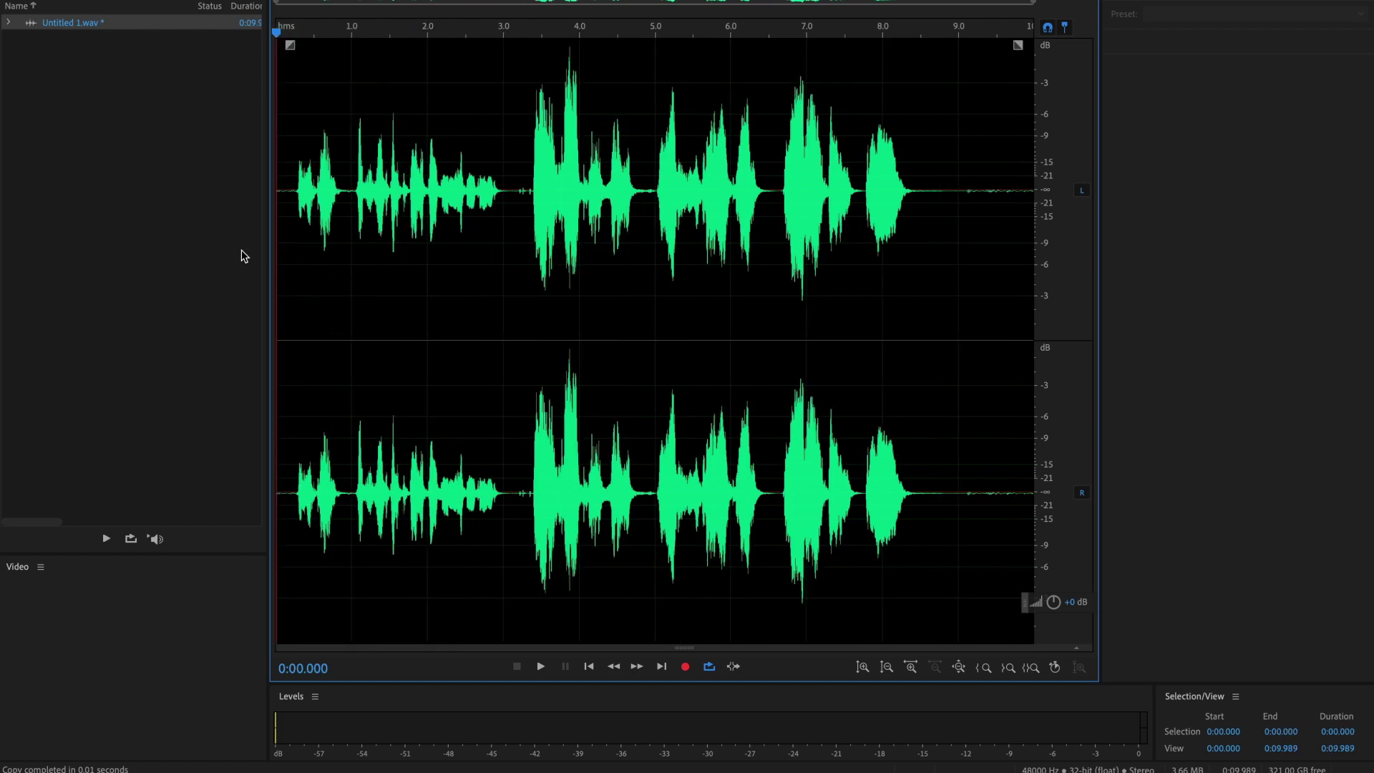
pyautogui.moveTo(938, 211); pyautogui.dragTo(1158, 228)
pyautogui.press('Delete')
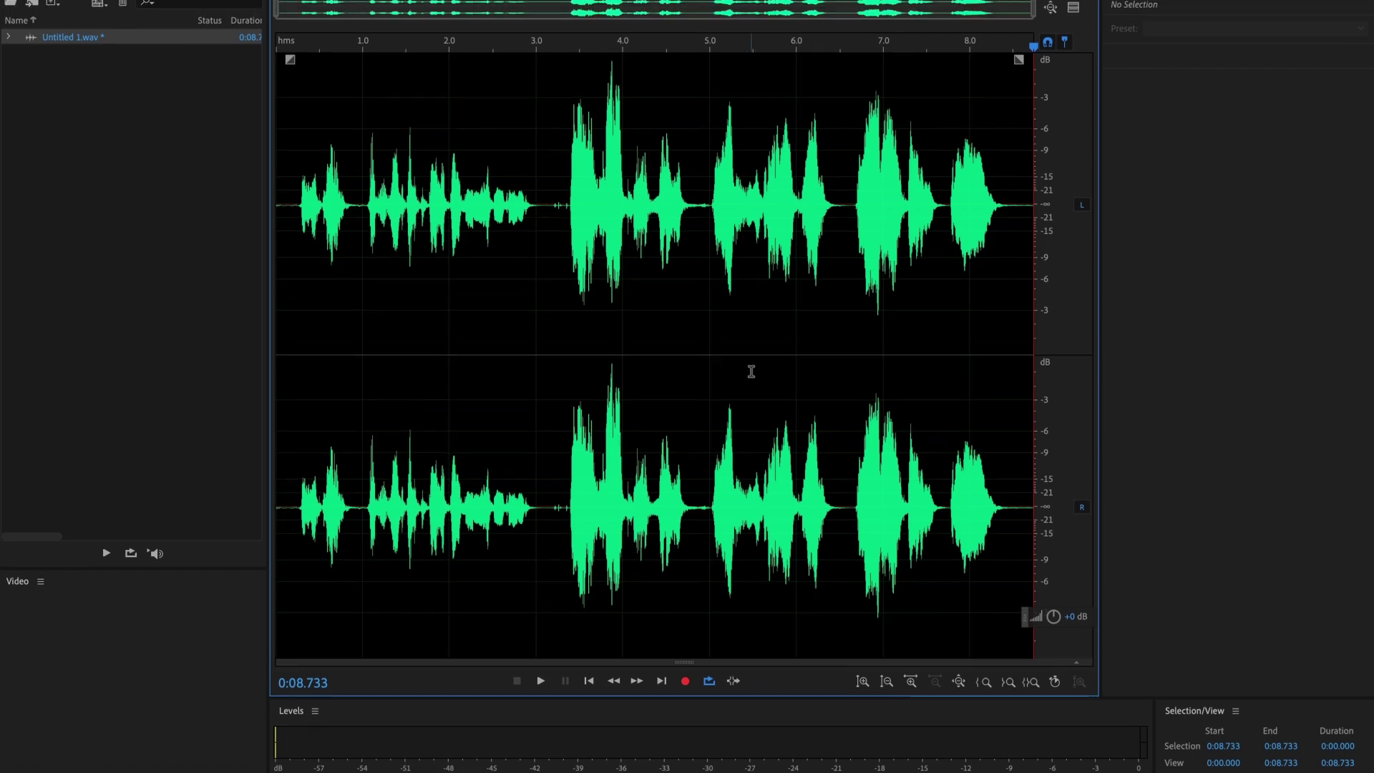
# - Save the trimmed recording as GOAT.wav
pyautogui.click(147, 12)
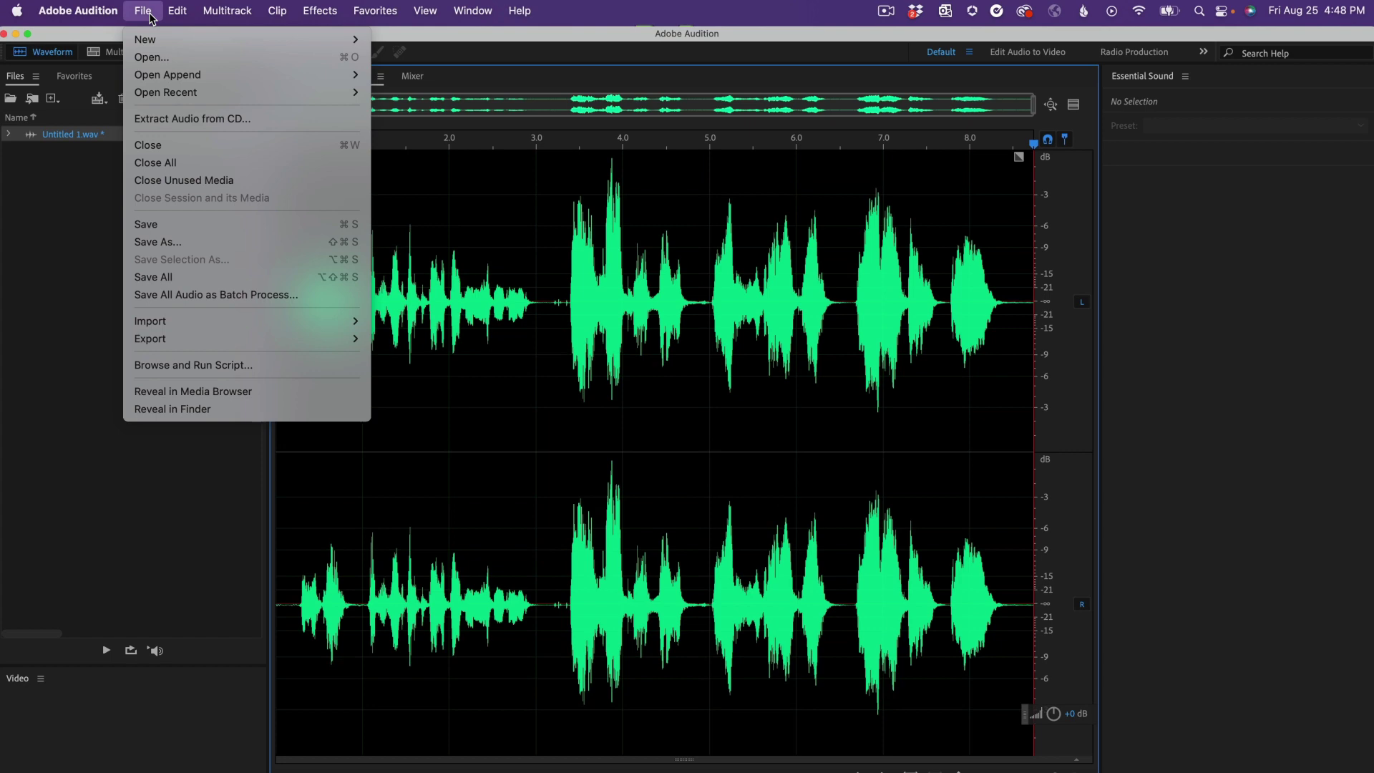
pyautogui.click(179, 240)
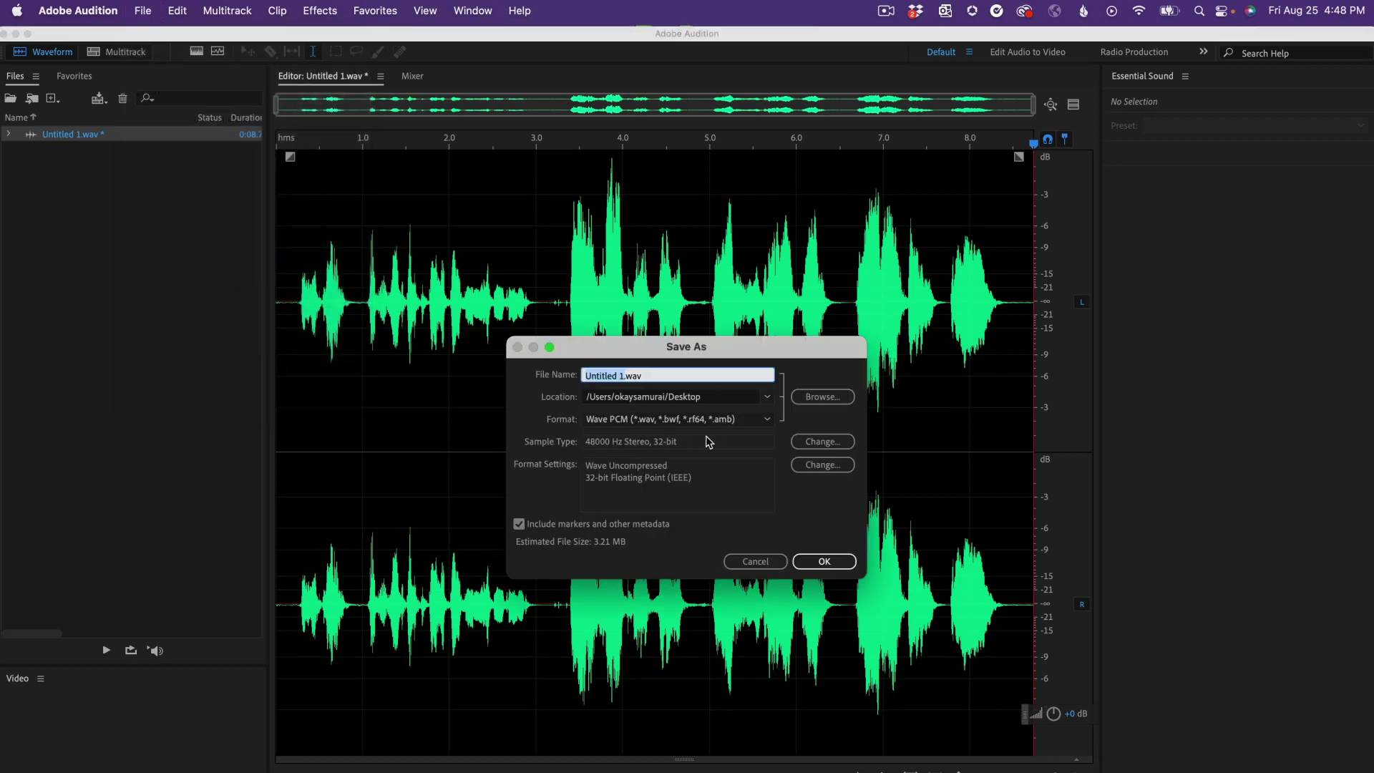
pyautogui.write('GOAT')
pyautogui.press('Return')
# - Save another copy of the recording as HOTDOG.wav
pyautogui.click(142, 10)
pyautogui.click(190, 241)
pyautogui.write('HOTDOG')
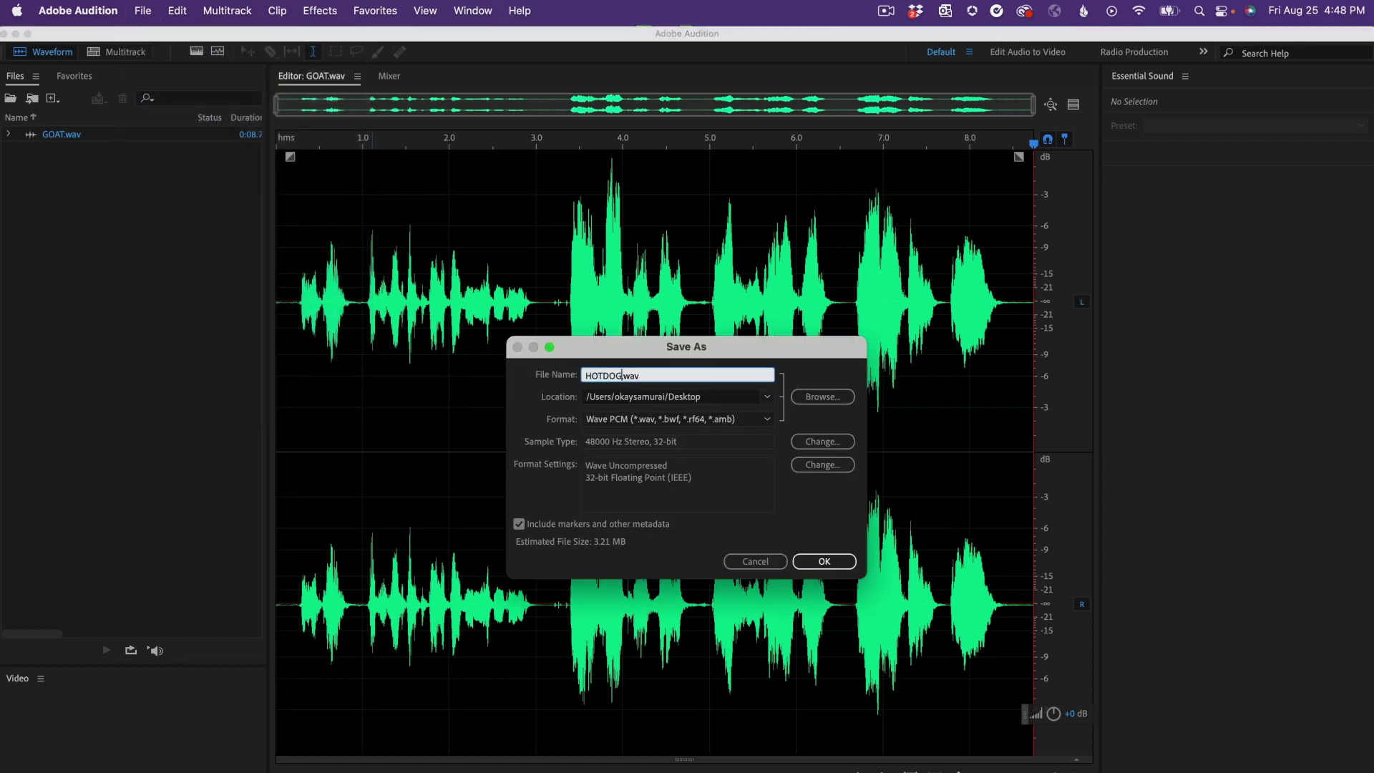
pyautogui.press('Return')
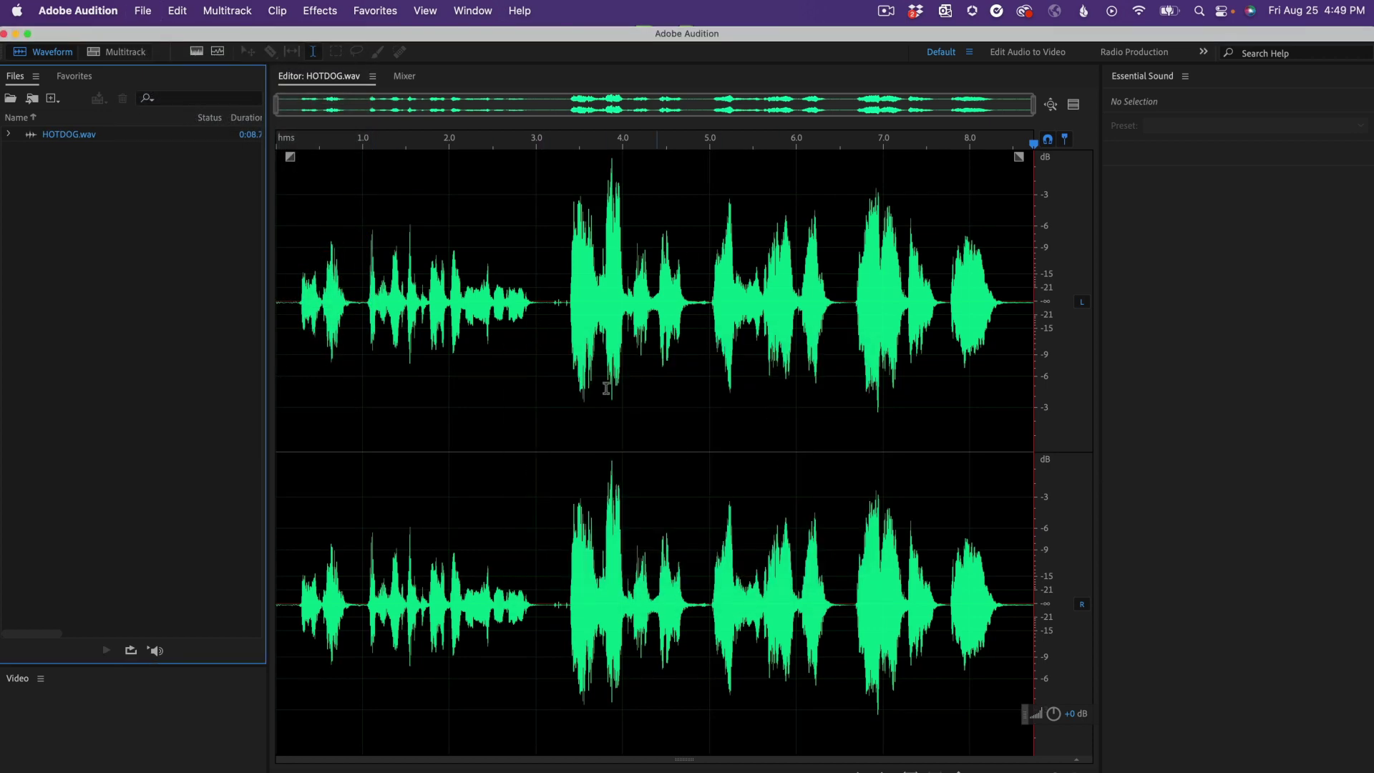
# - Open GOAT.wav alongside HOTDOG.wav and make GOAT.wav the active file
pyautogui.doubleClick(100, 247)
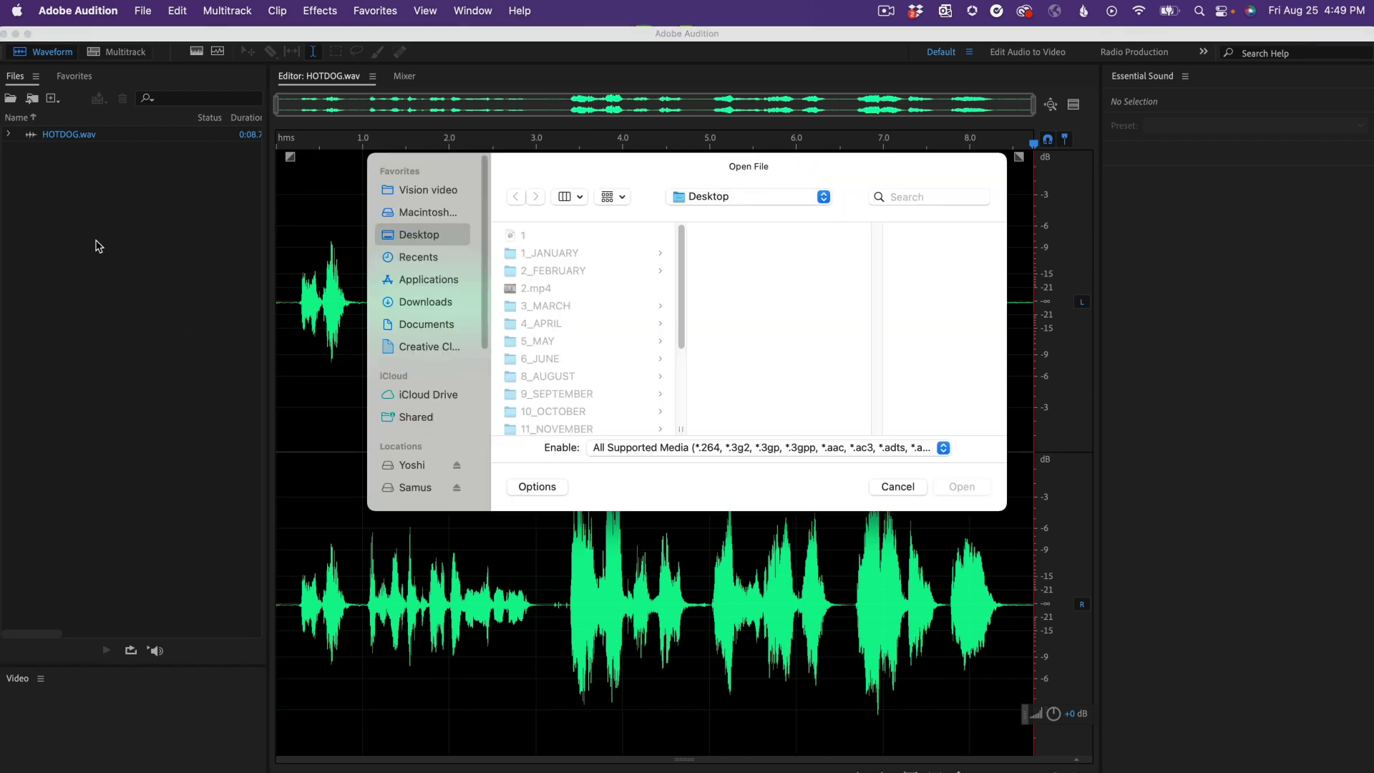
pyautogui.scroll(-5, 569, 322)
pyautogui.doubleClick(564, 315)
pyautogui.click(89, 136)
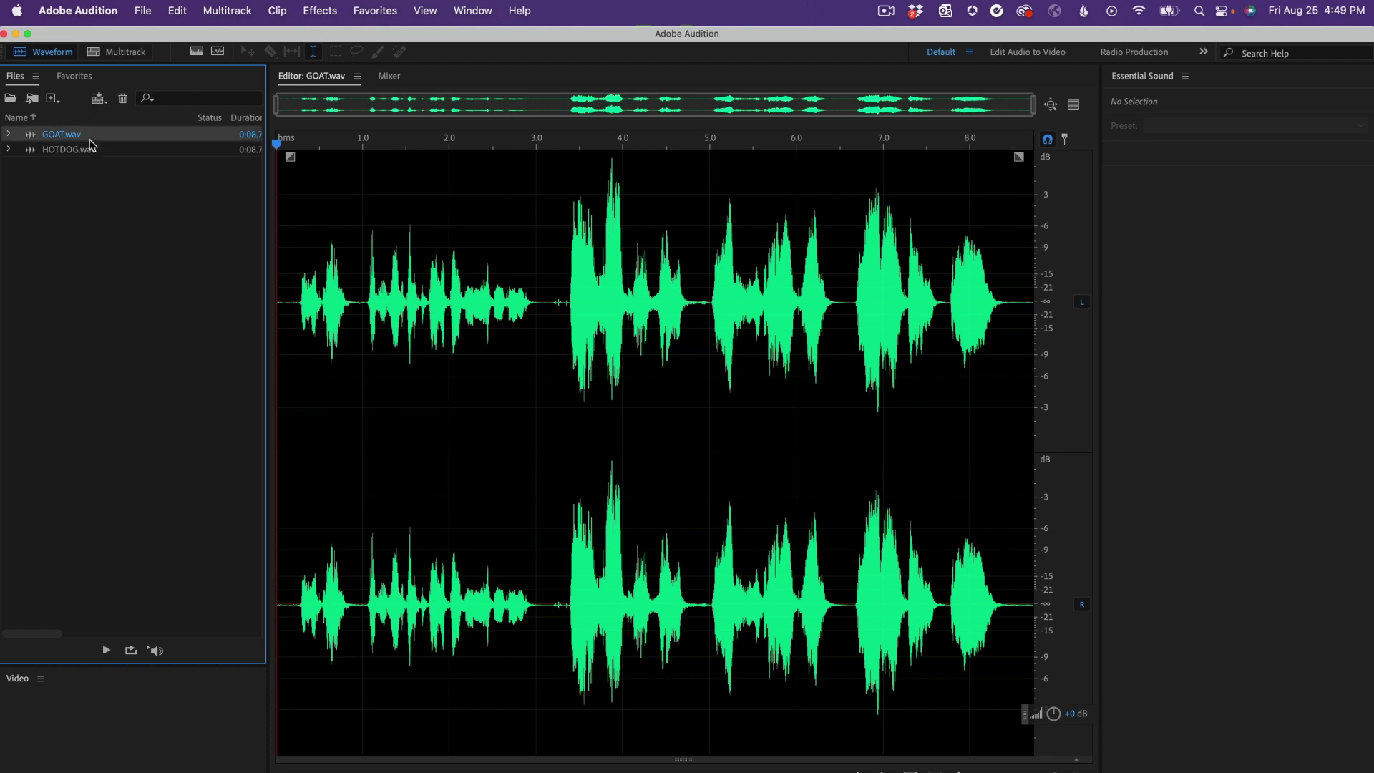
pyautogui.click(94, 149)
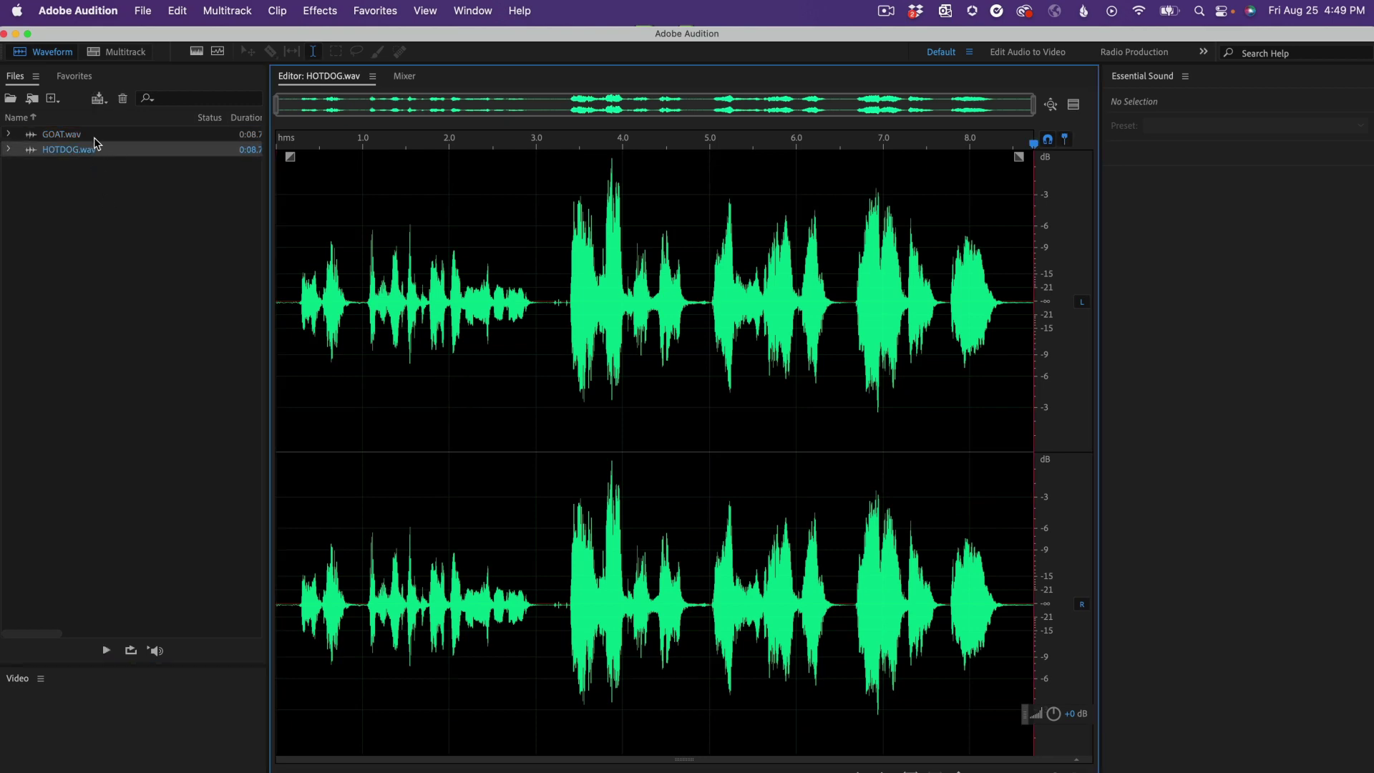
pyautogui.click(93, 136)
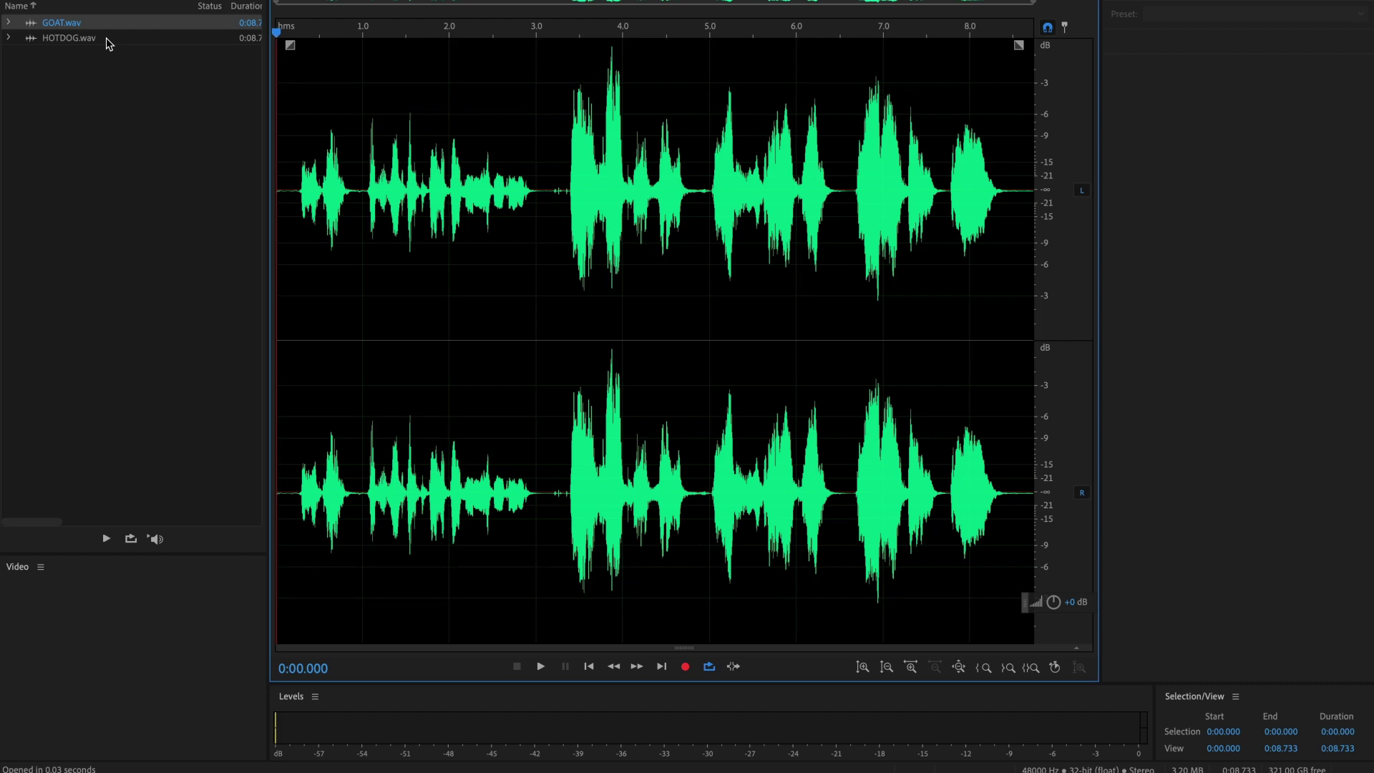
# - In GOAT.wav, silence the opening stretch from 0 to 3.117 s
pyautogui.click(108, 23)
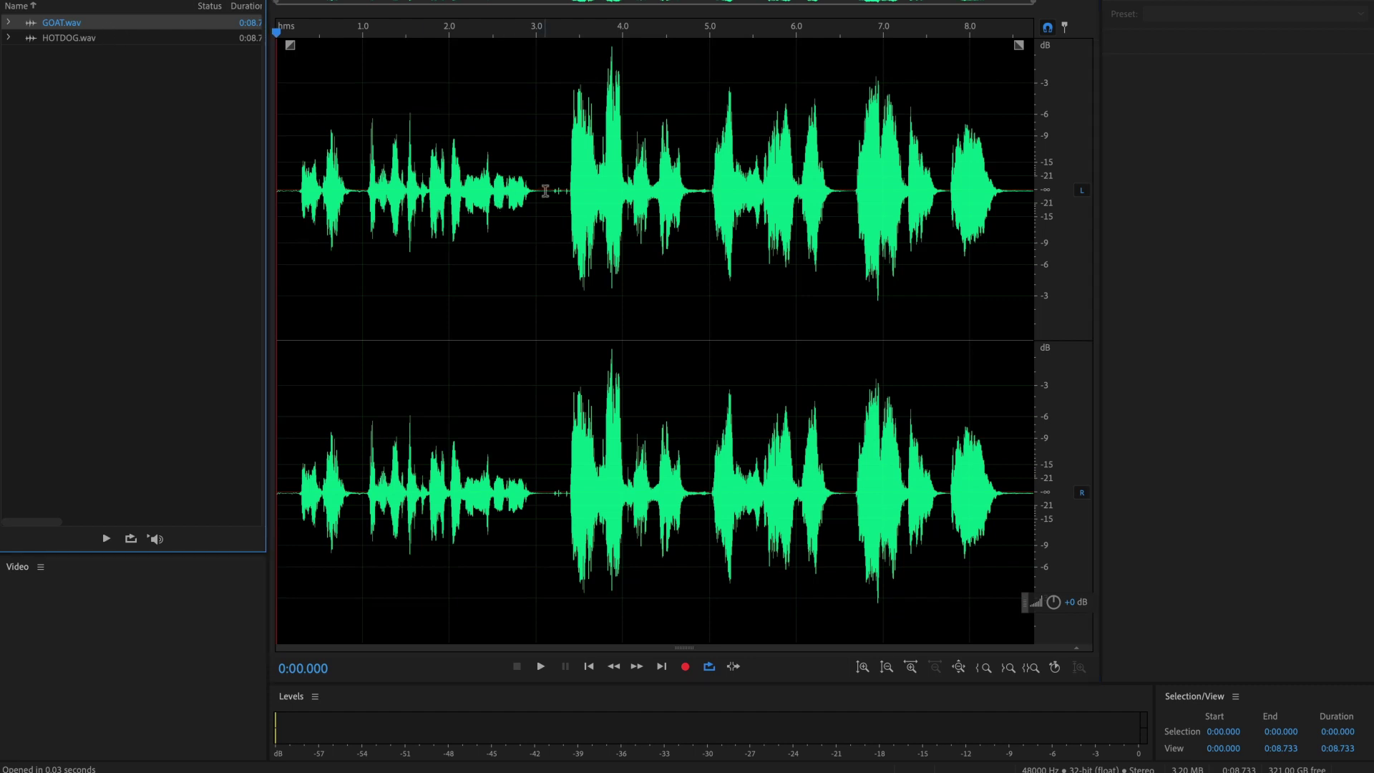
pyautogui.moveTo(545, 191); pyautogui.dragTo(265, 180)
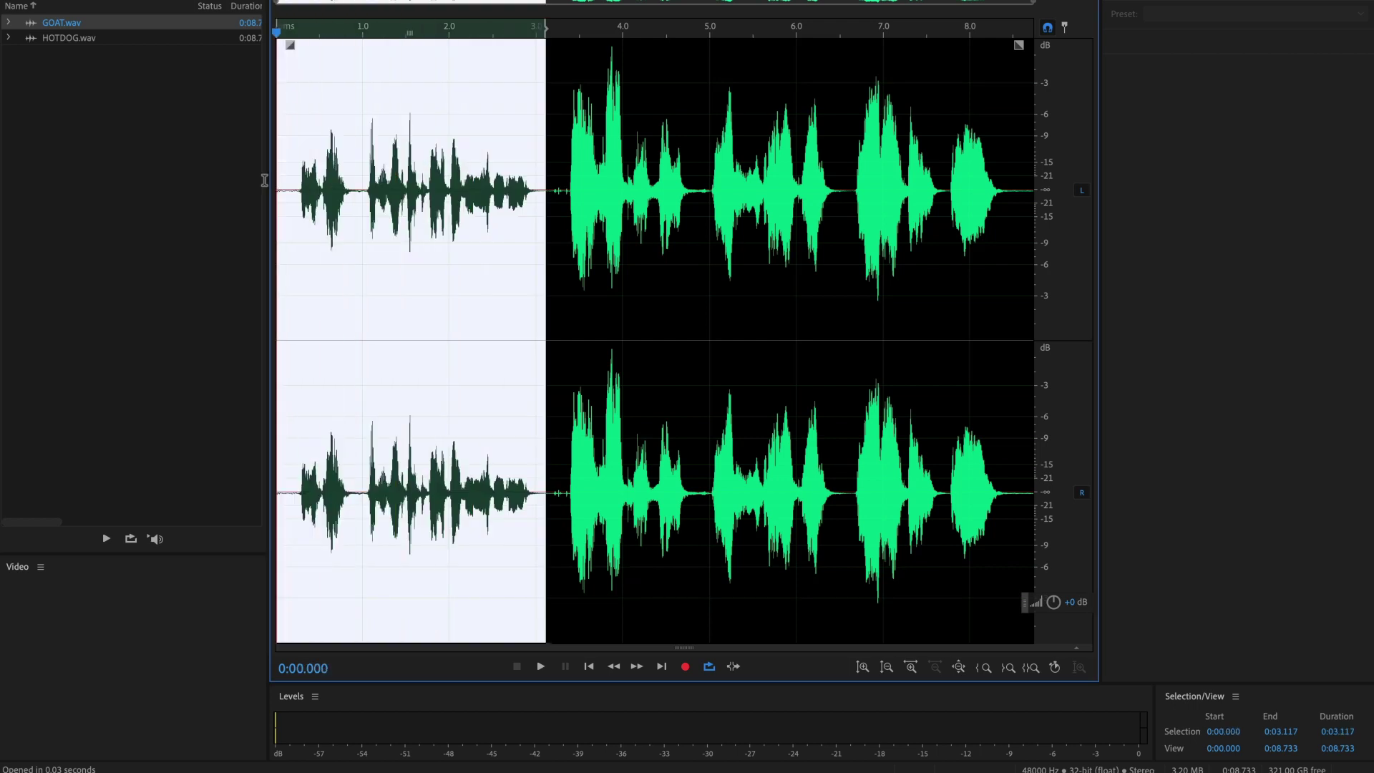
pyautogui.rightClick(429, 249)
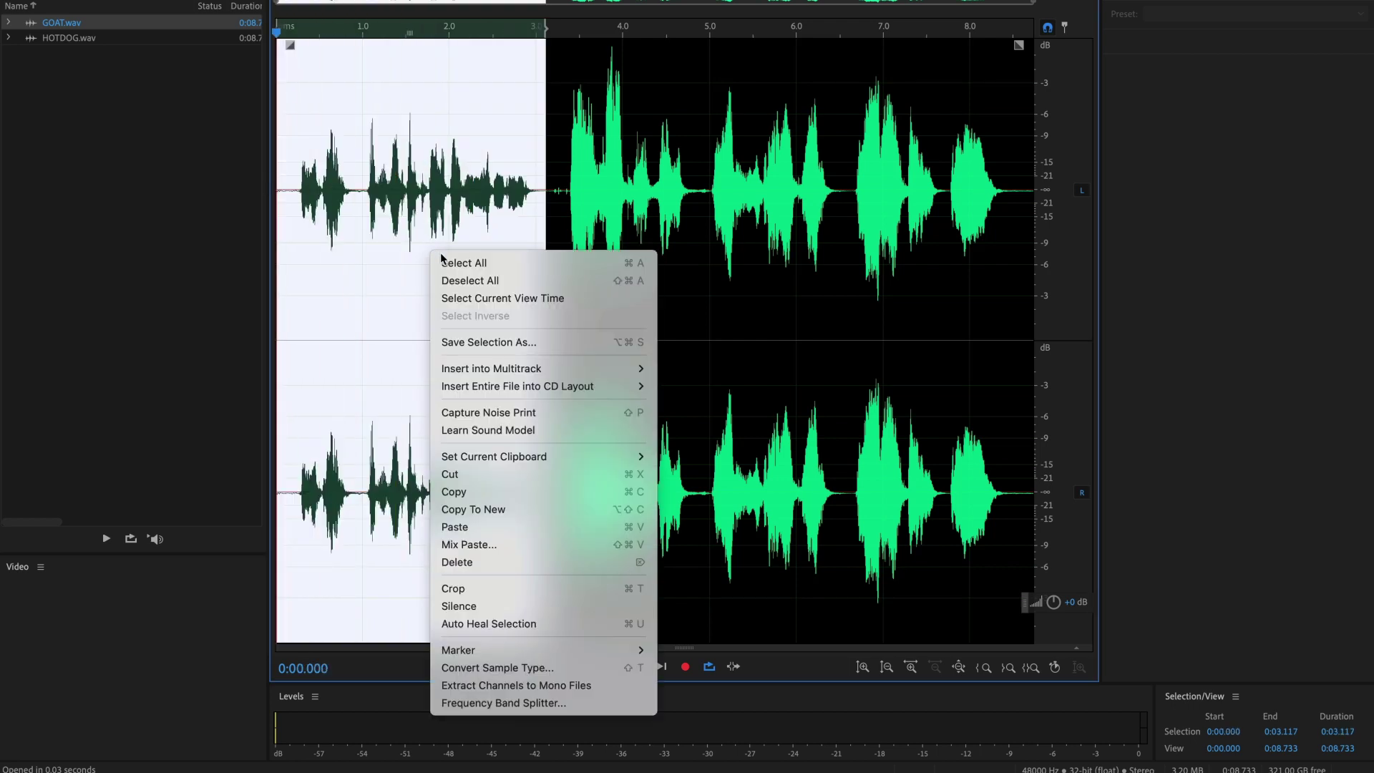
pyautogui.click(551, 605)
pyautogui.click(462, 313)
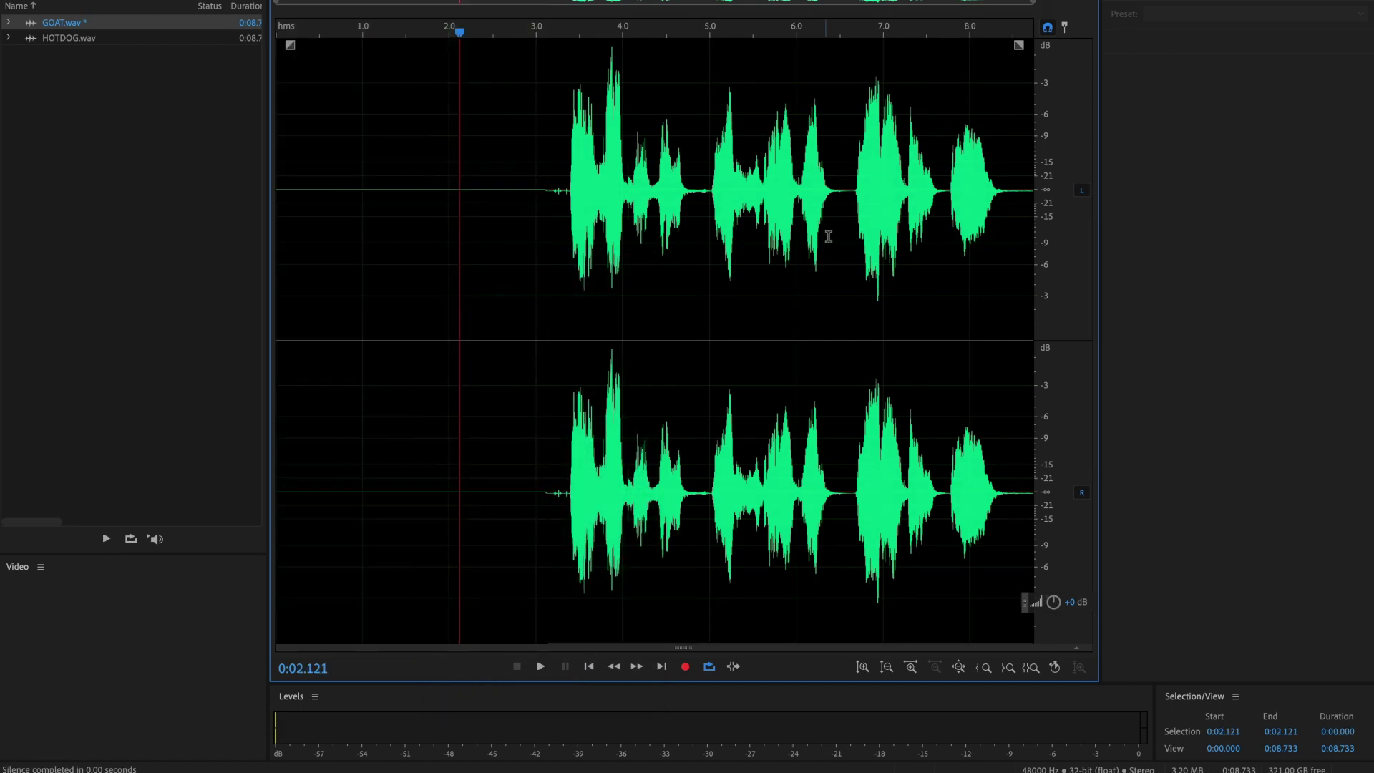
# - Silence GOAT.wav from 6.548 s to the end and save it
pyautogui.moveTo(845, 207); pyautogui.dragTo(1199, 207)
pyautogui.rightClick(959, 324)
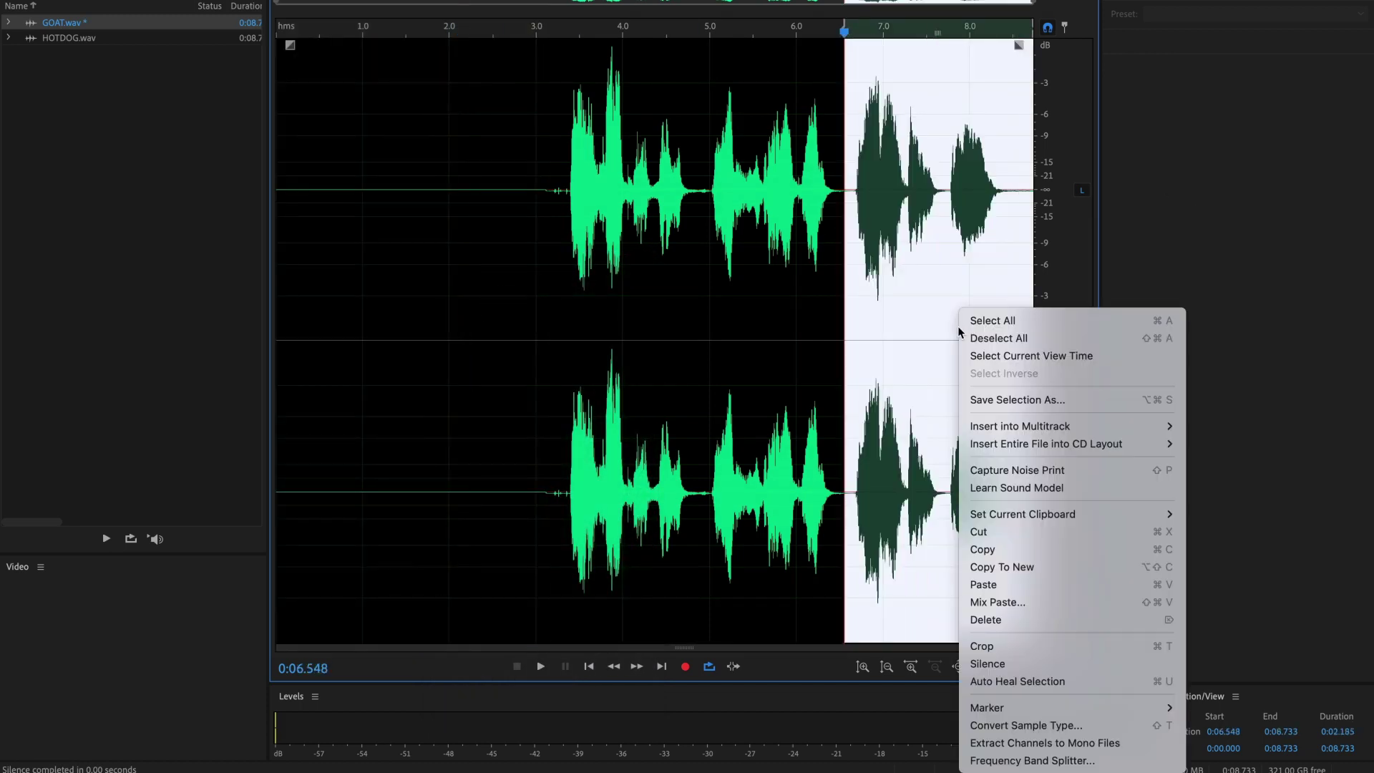
pyautogui.click(1034, 668)
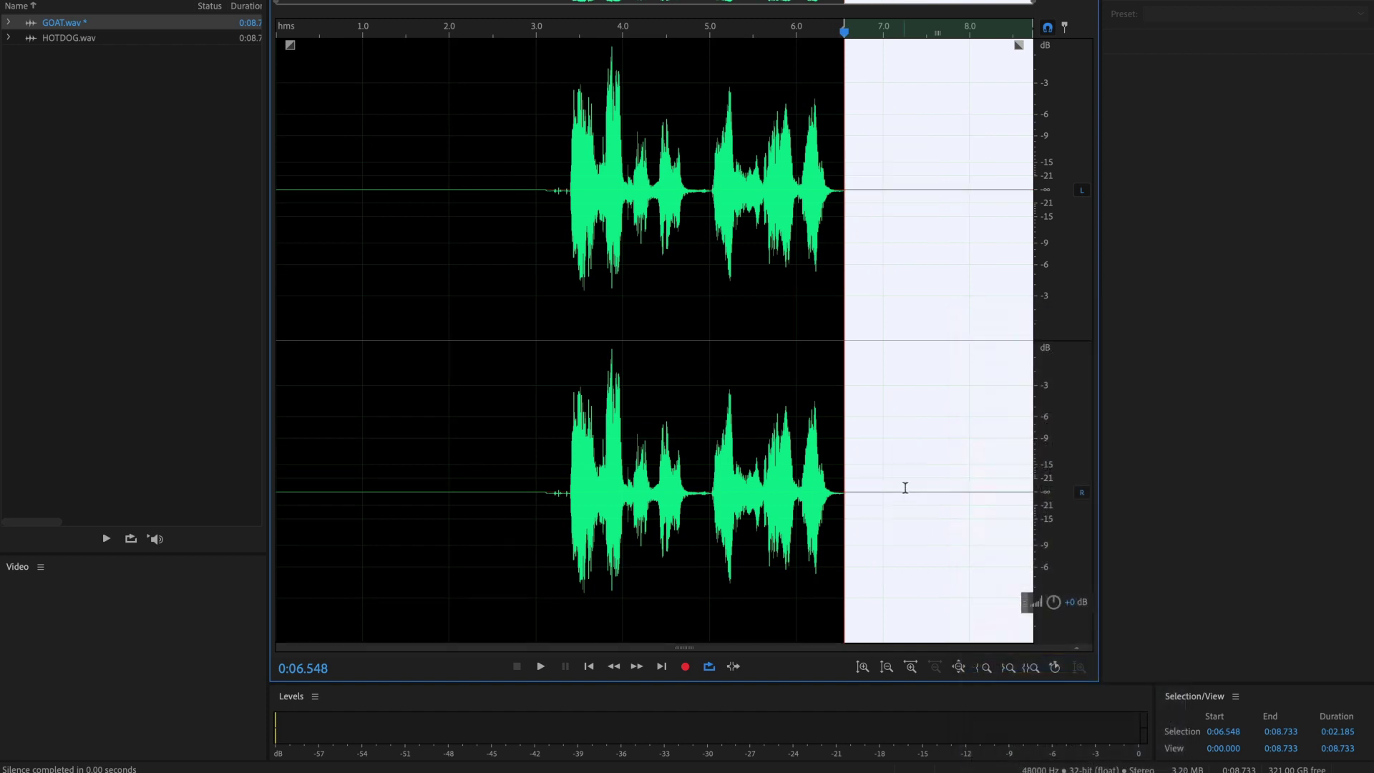
pyautogui.click(881, 392)
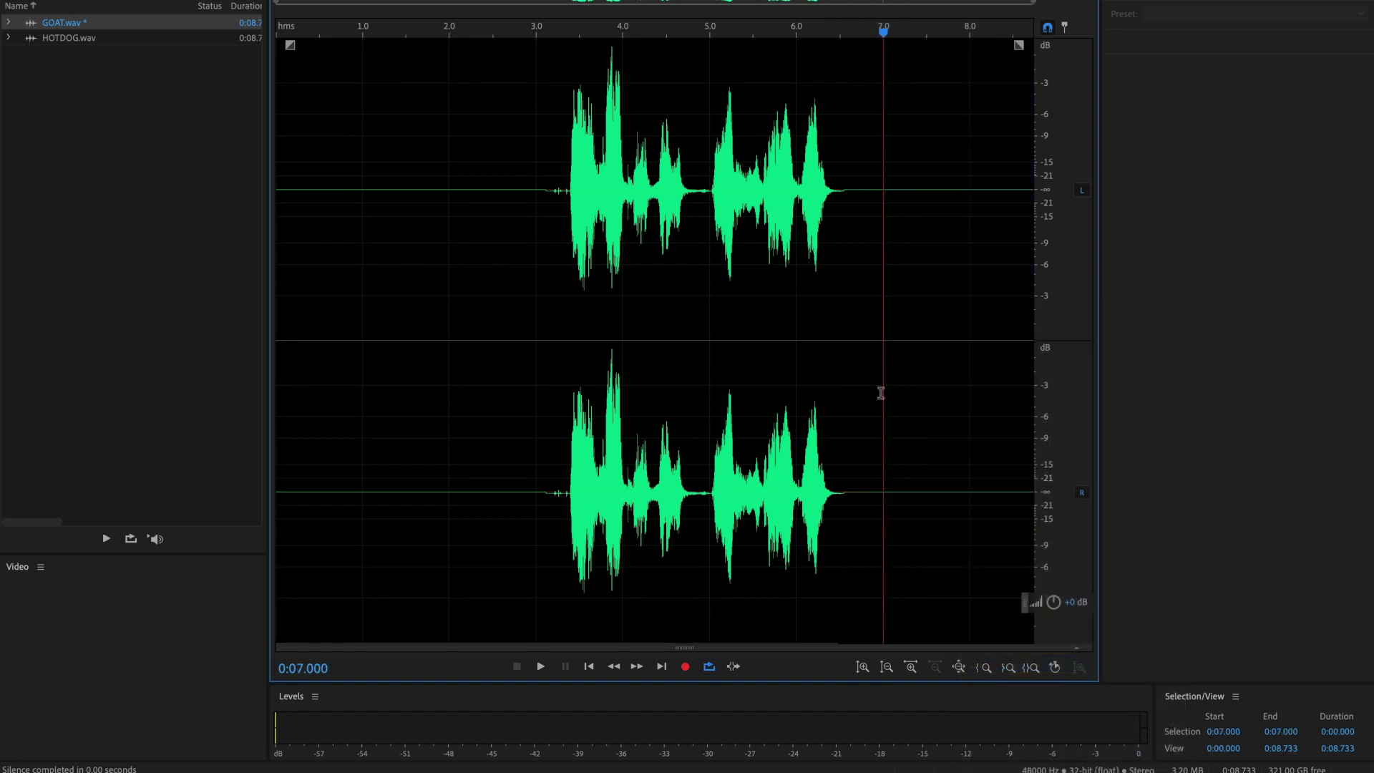
pyautogui.click(573, 301)
pyautogui.hotkey('ctrl', 's')
# - In HOTDOG.wav, silence the middle line from 3.144 to 6.557 s and save
pyautogui.click(105, 45)
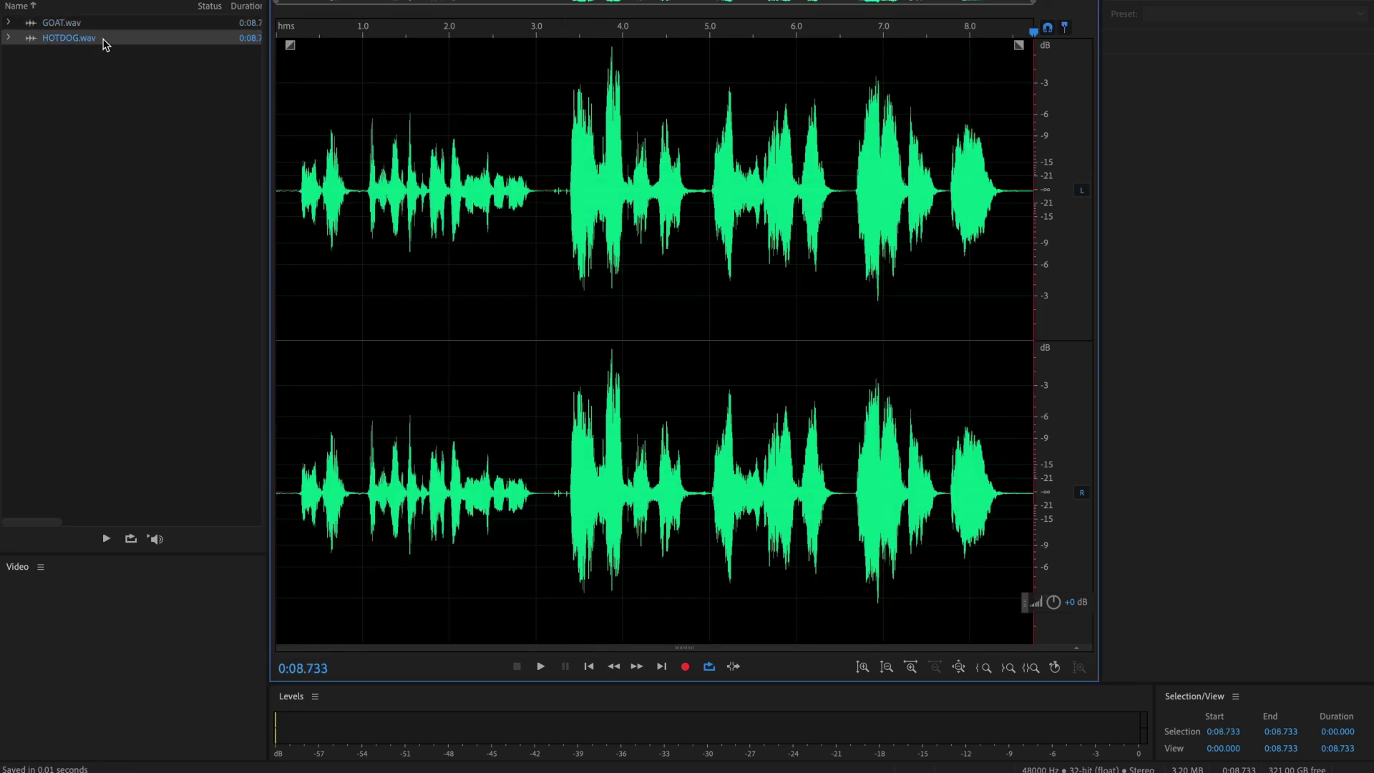
pyautogui.moveTo(550, 196); pyautogui.dragTo(845, 204)
pyautogui.rightClick(726, 218)
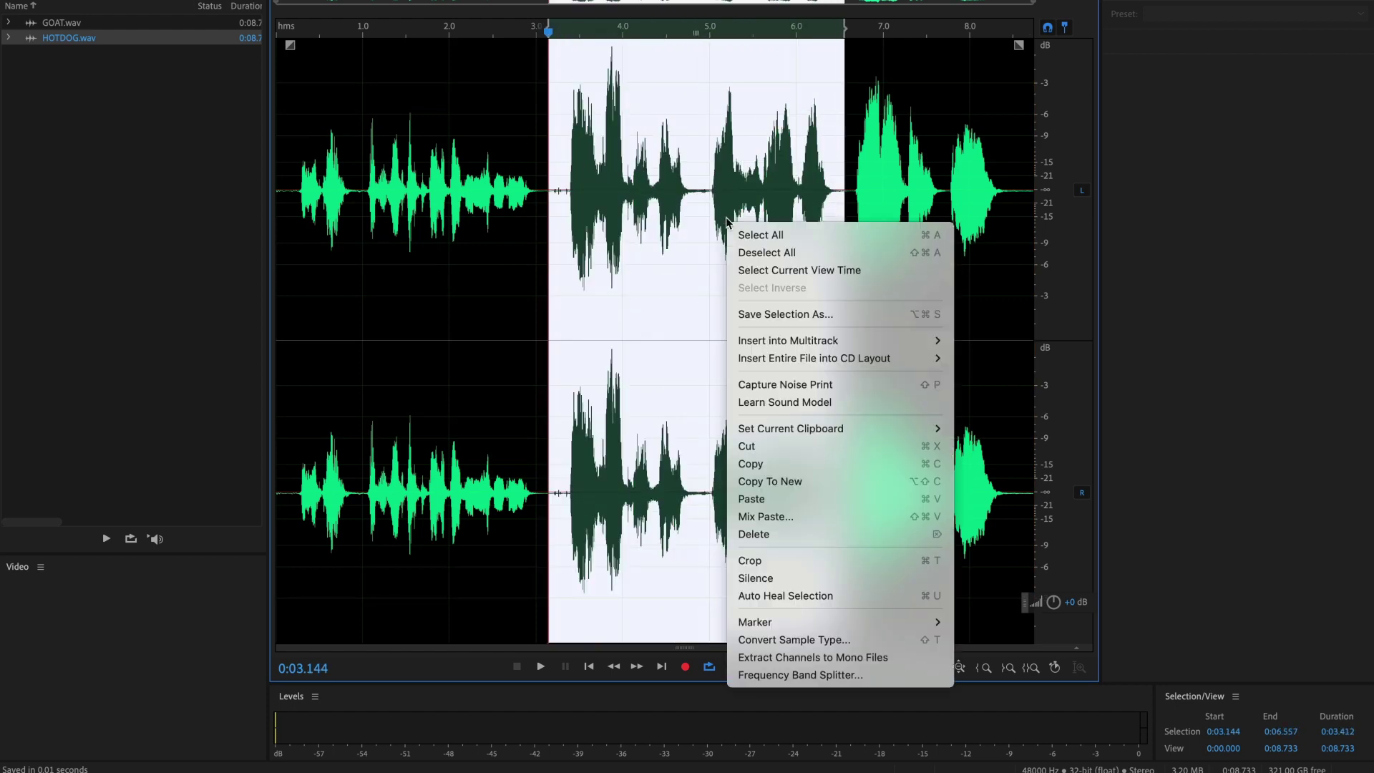
pyautogui.click(772, 577)
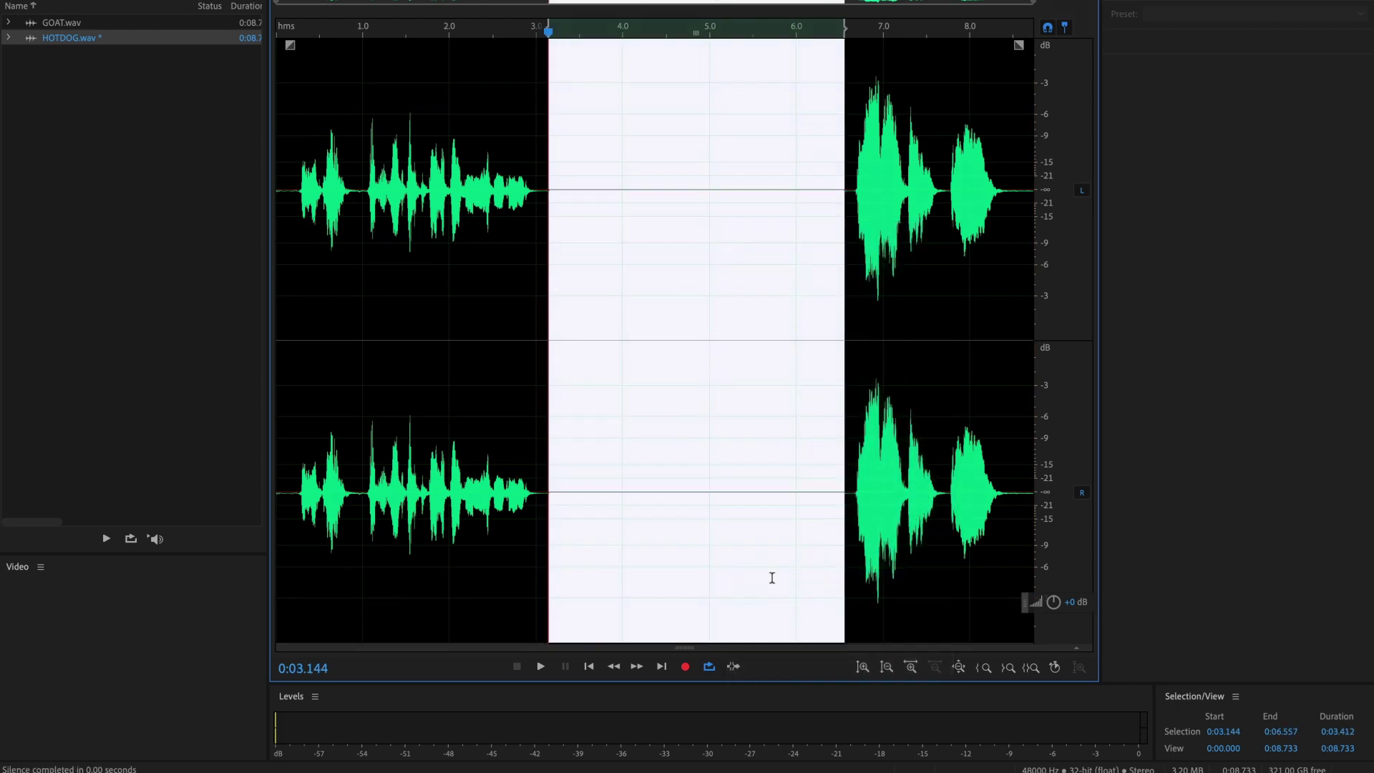
pyautogui.click(654, 462)
pyautogui.click(417, 345)
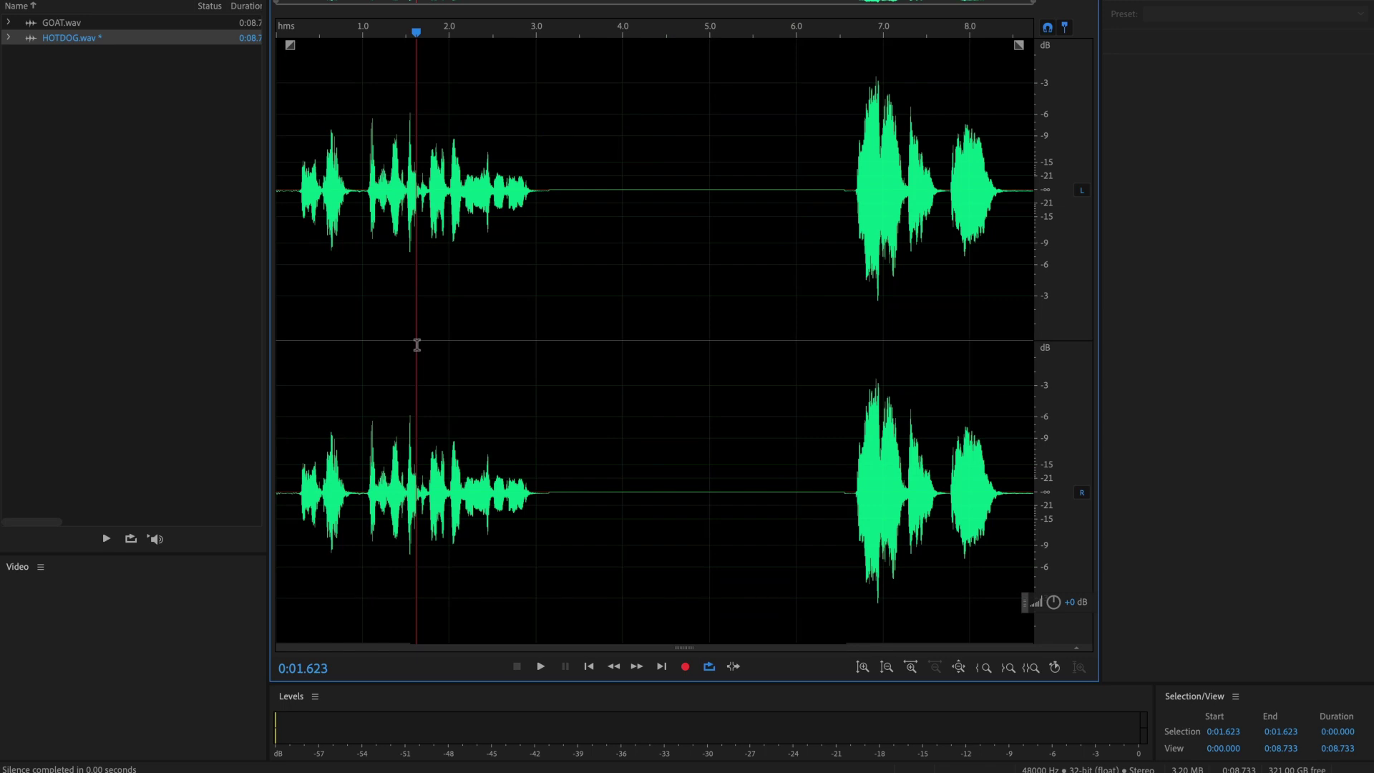
pyautogui.hotkey('ctrl', 's')
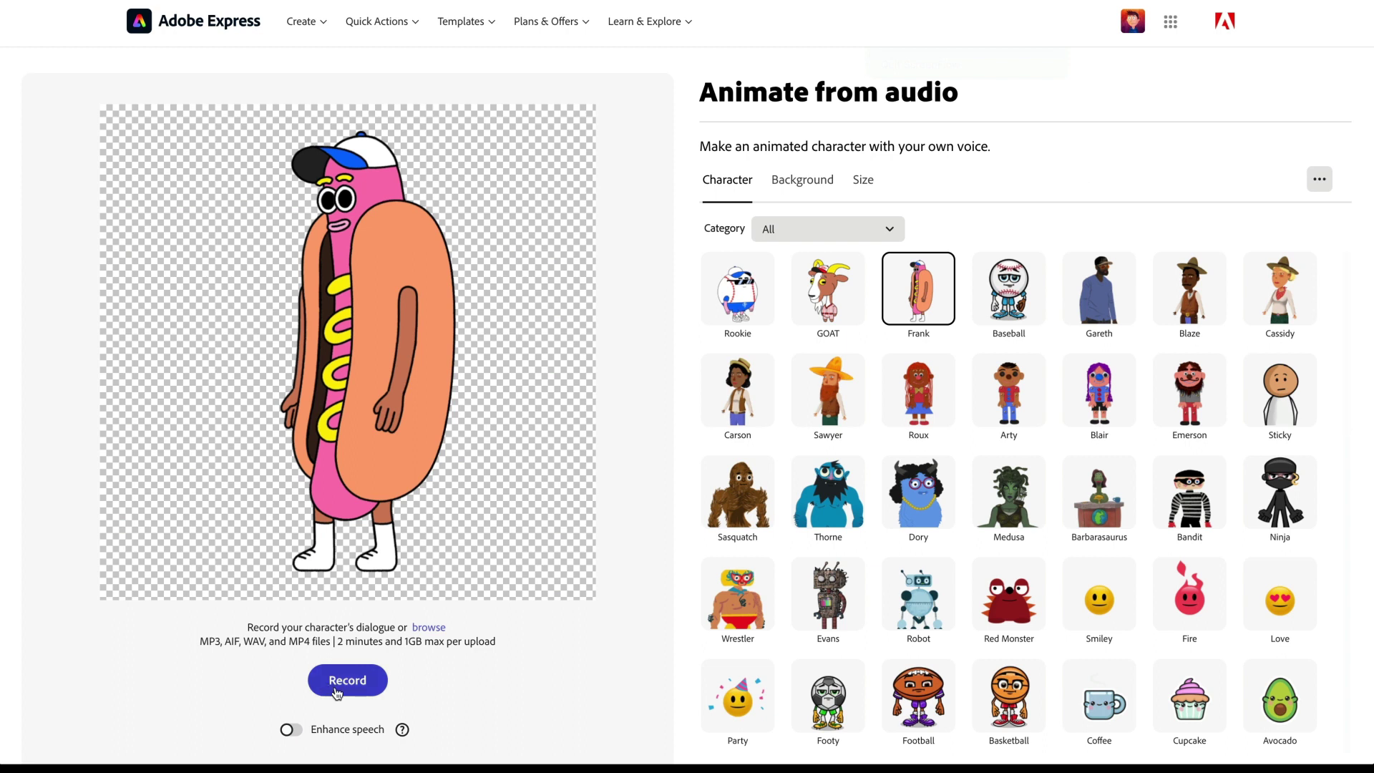
# - Animate Frank the hot dog with HOTDOG.wav and shrink its video on the poster
pyautogui.click(429, 628)
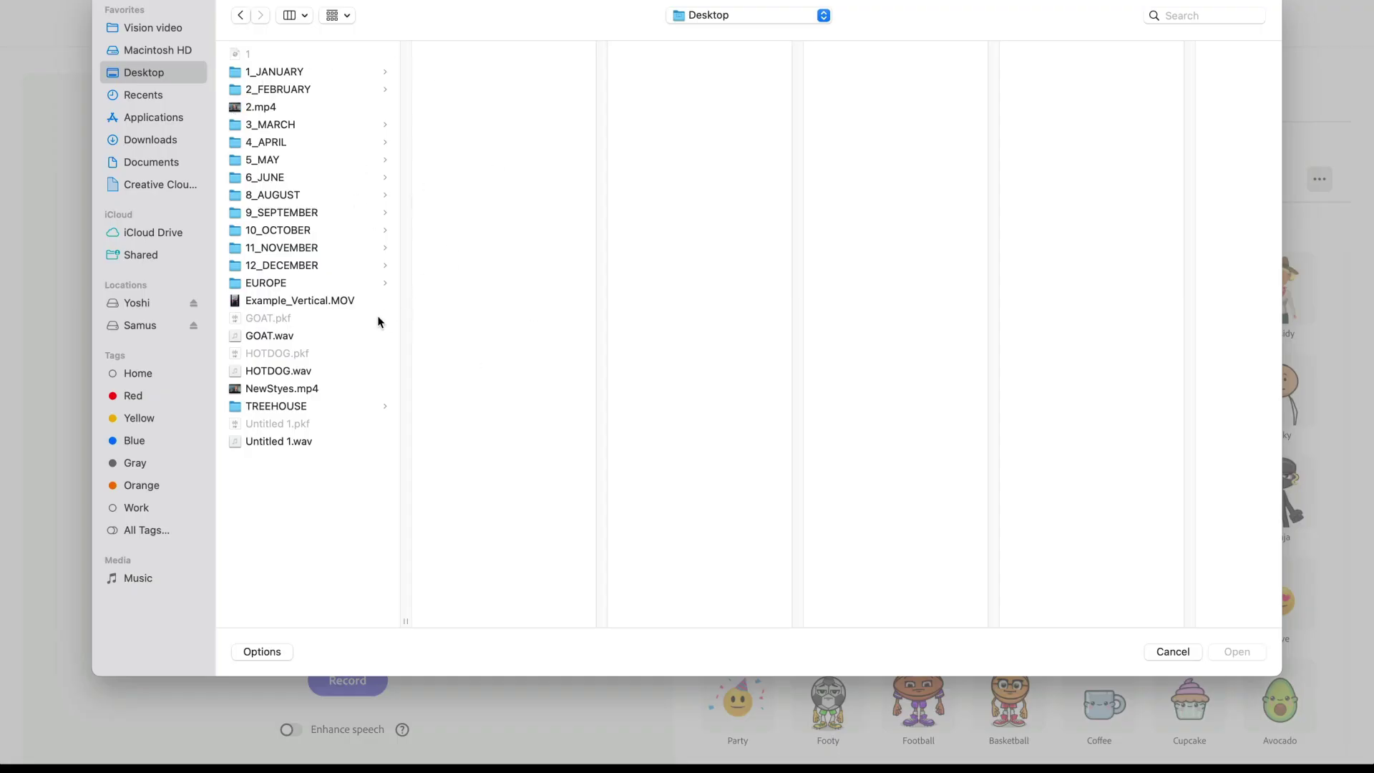
pyautogui.click(311, 370)
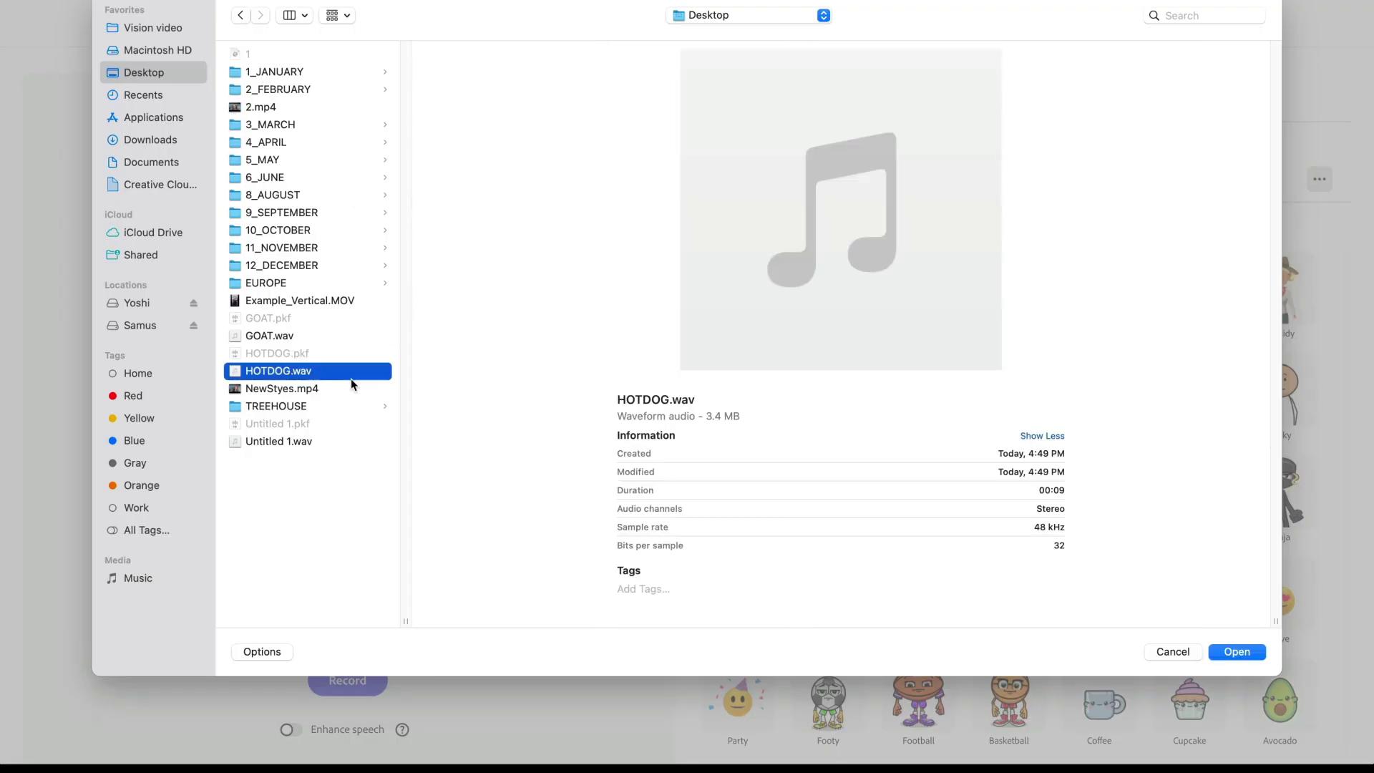
pyautogui.click(1253, 653)
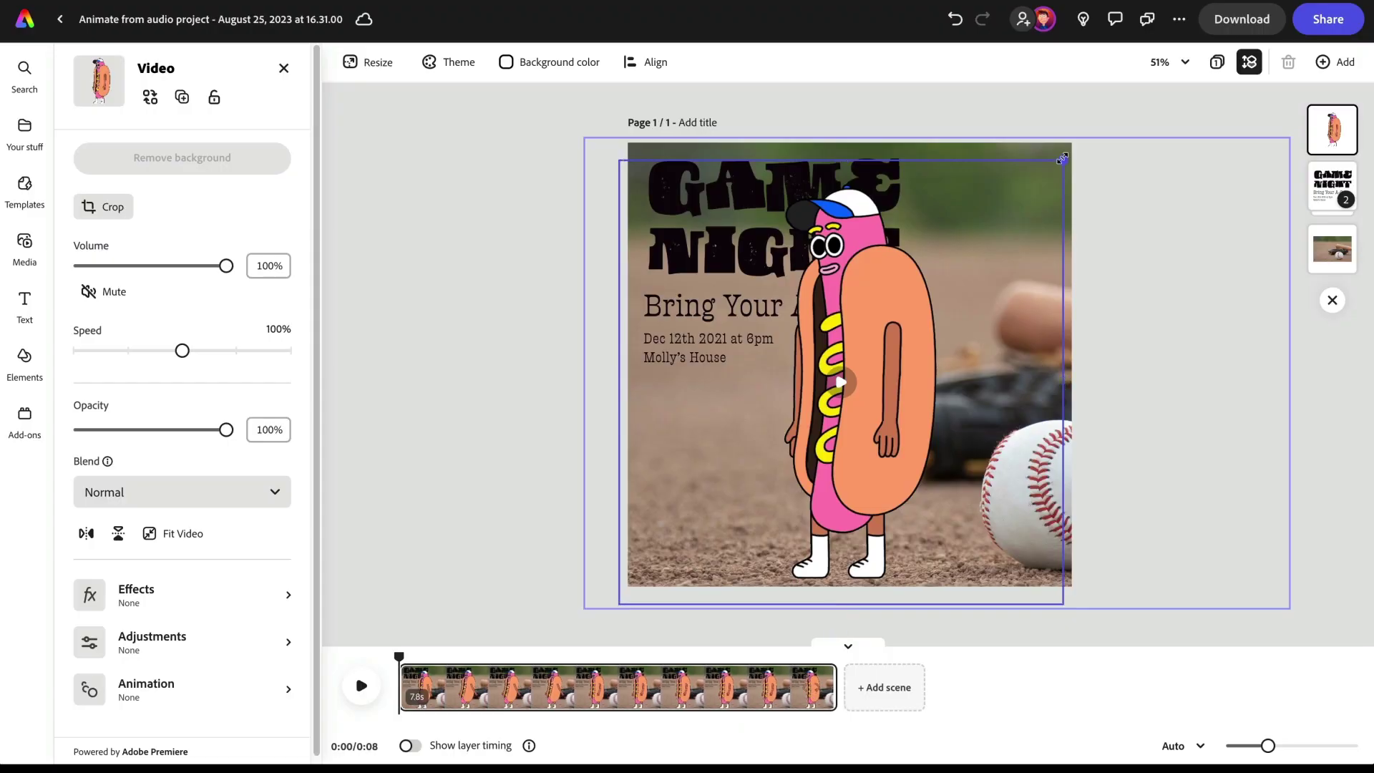
pyautogui.moveTo(1063, 158); pyautogui.dragTo(963, 363)
# - Flip the hot-dog video horizontally and nudge it slightly right and down
pyautogui.click(86, 533)
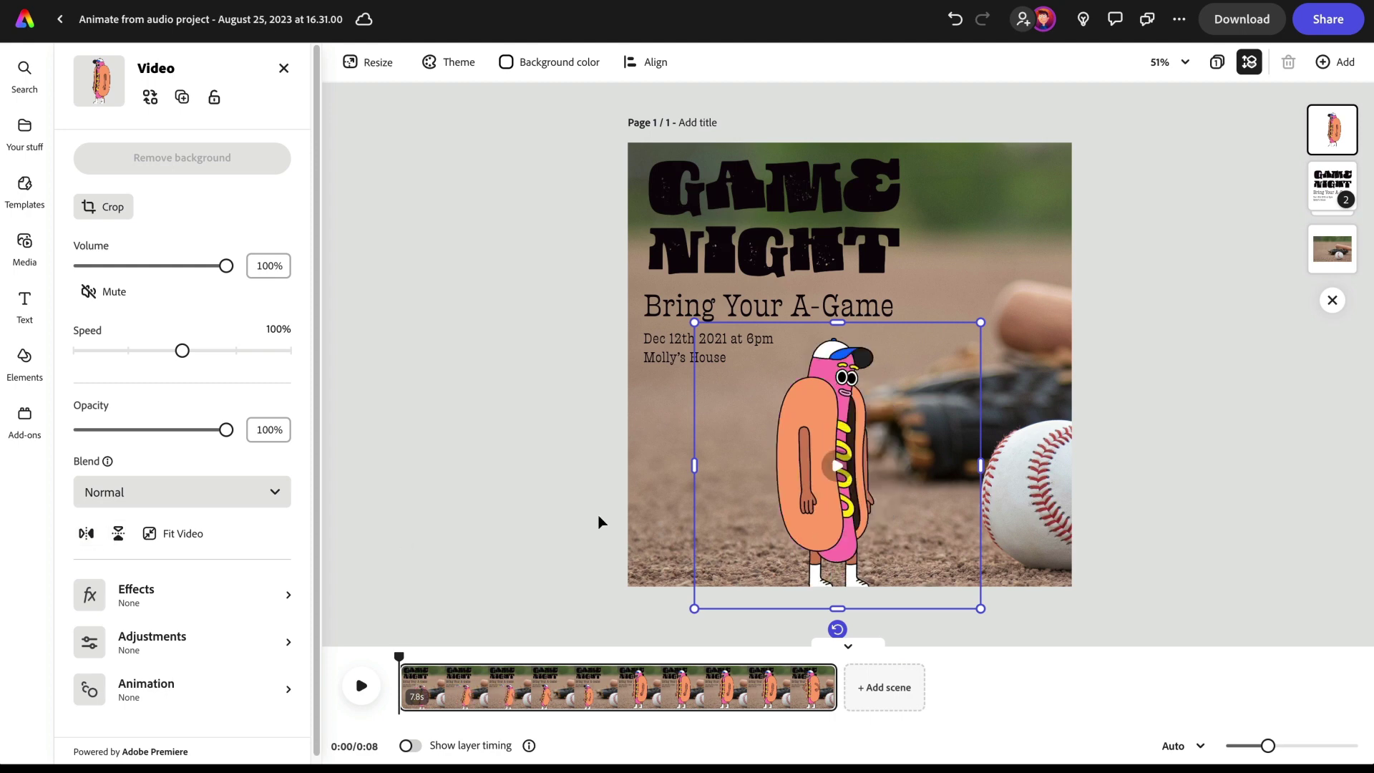
pyautogui.moveTo(802, 451); pyautogui.dragTo(801, 451)
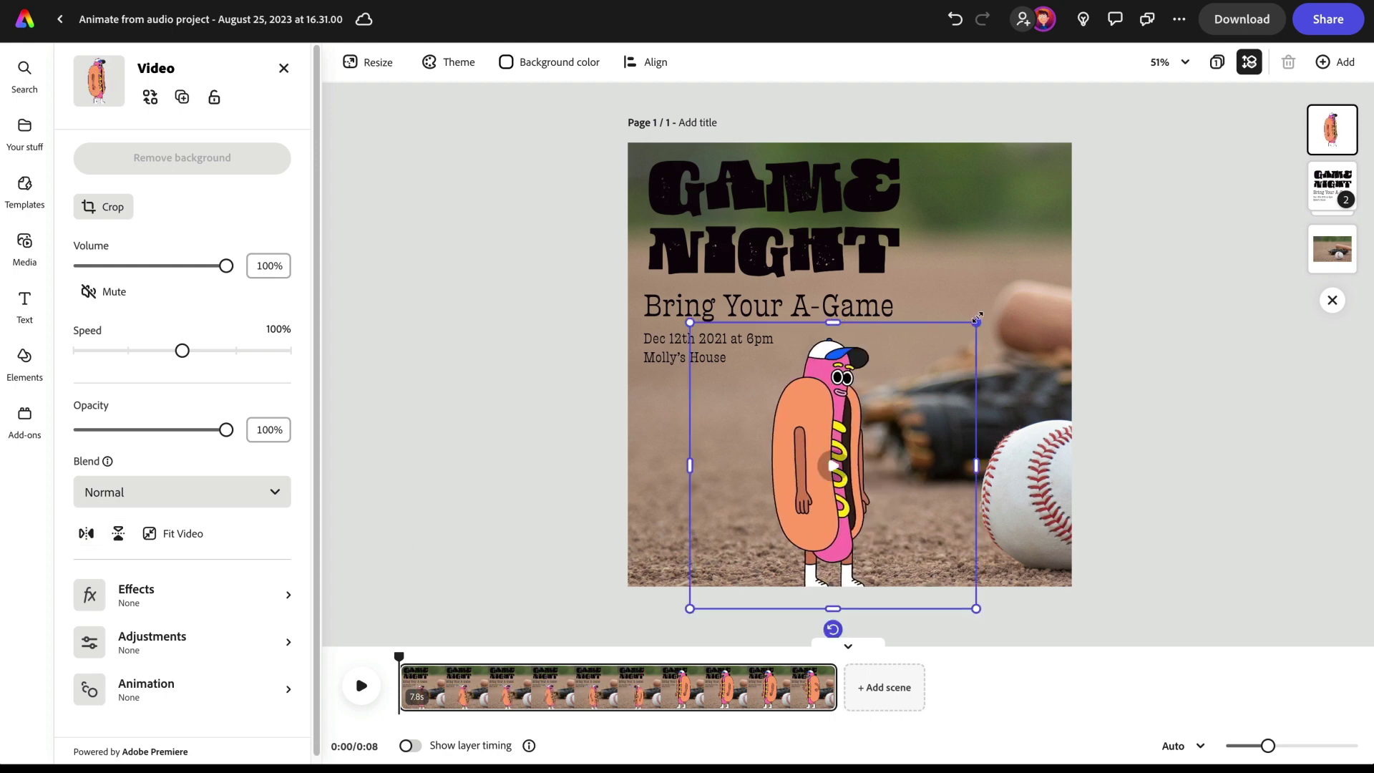
pyautogui.moveTo(880, 376); pyautogui.dragTo(884, 381)
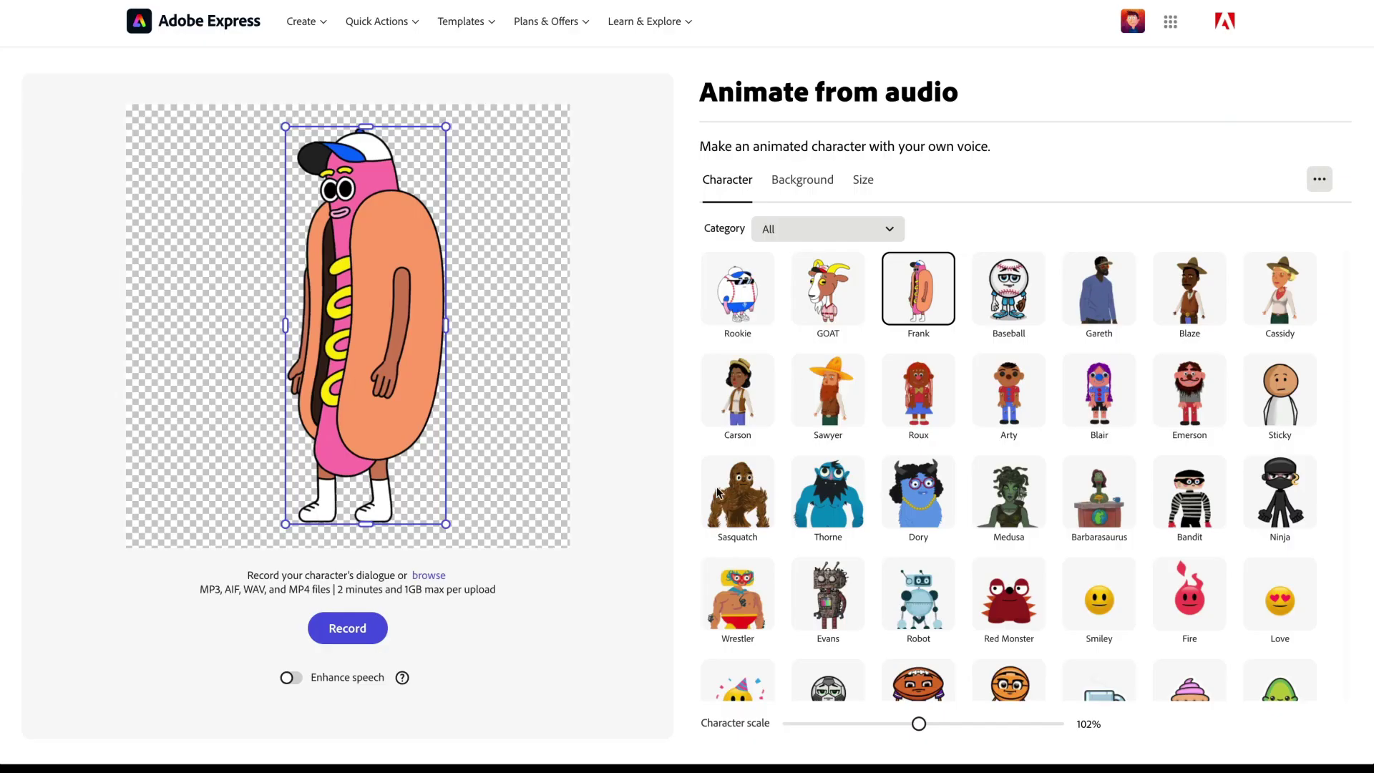
# - Animate the GOAT character using the GOAT.wav recording
pyautogui.click(825, 315)
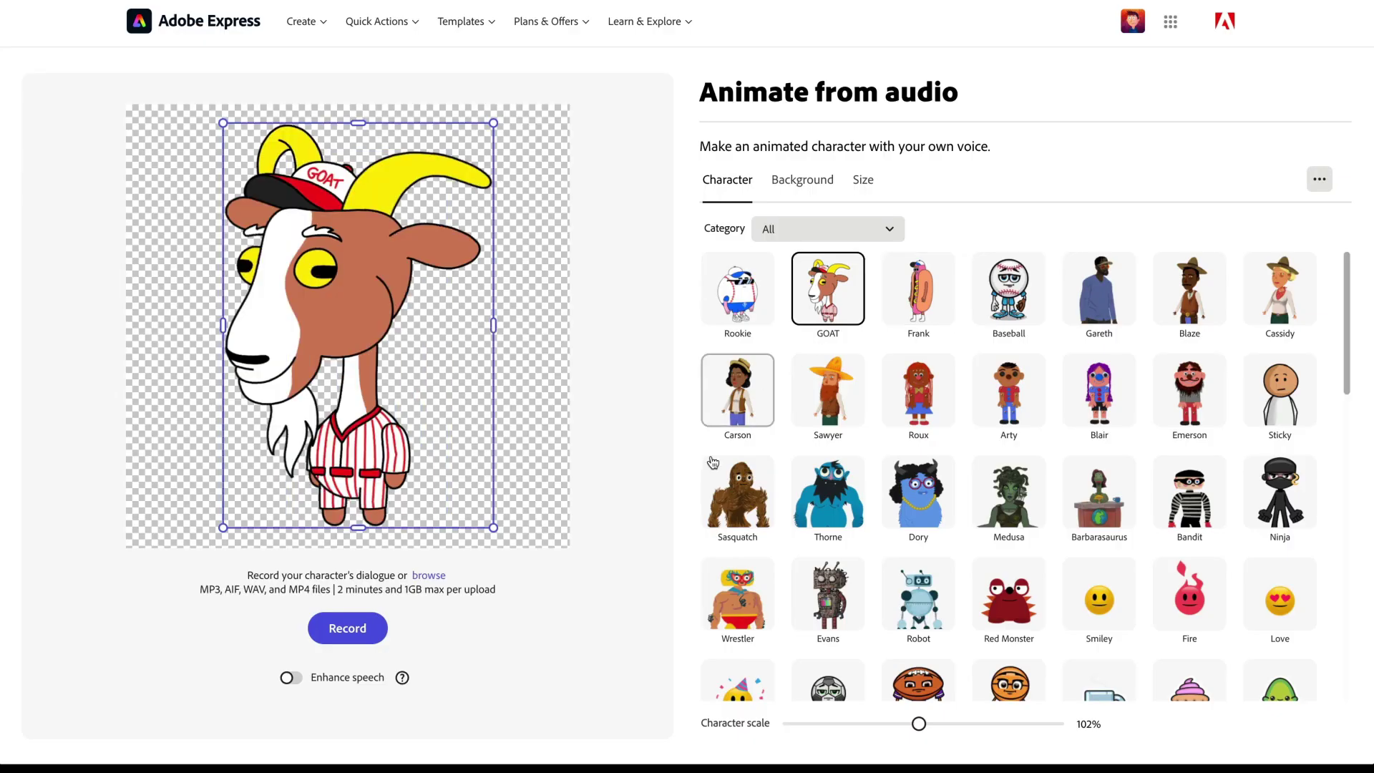
pyautogui.click(432, 576)
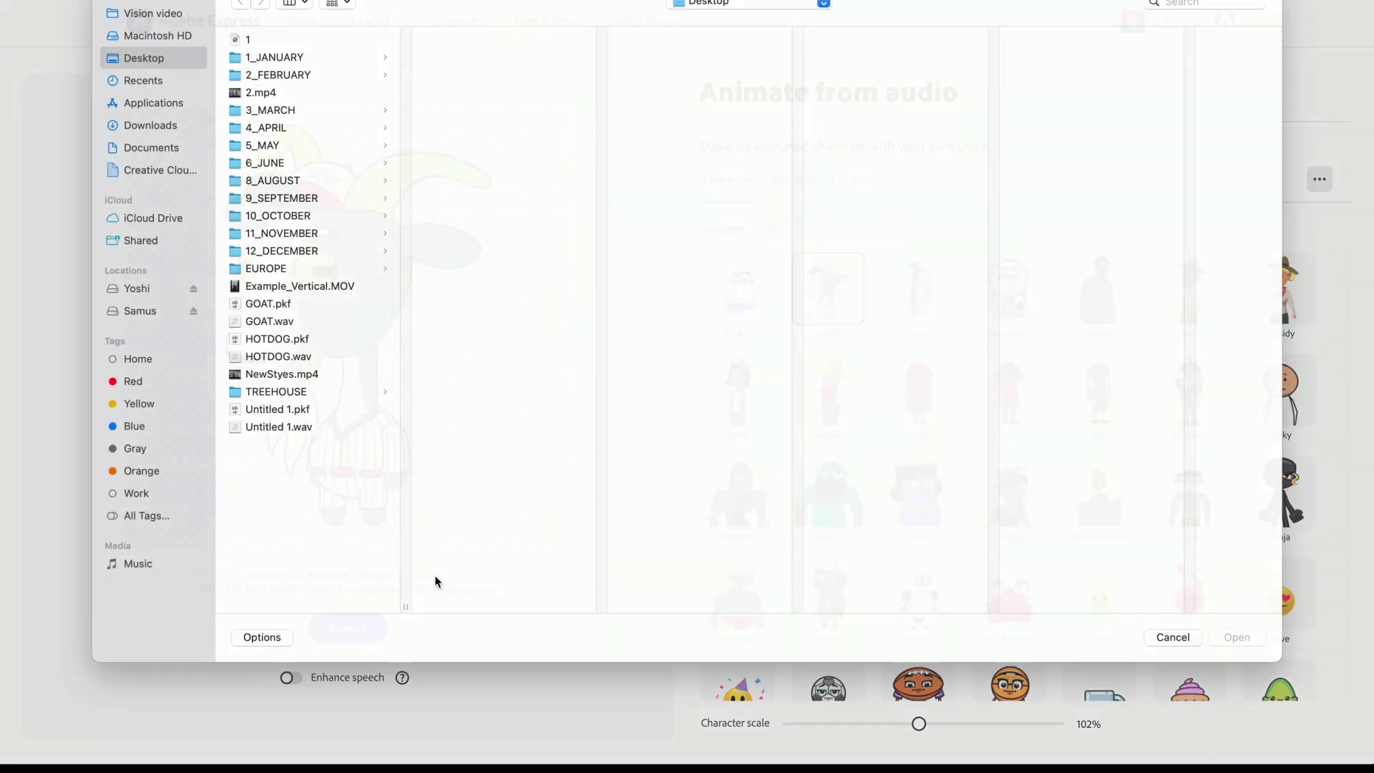
pyautogui.click(296, 335)
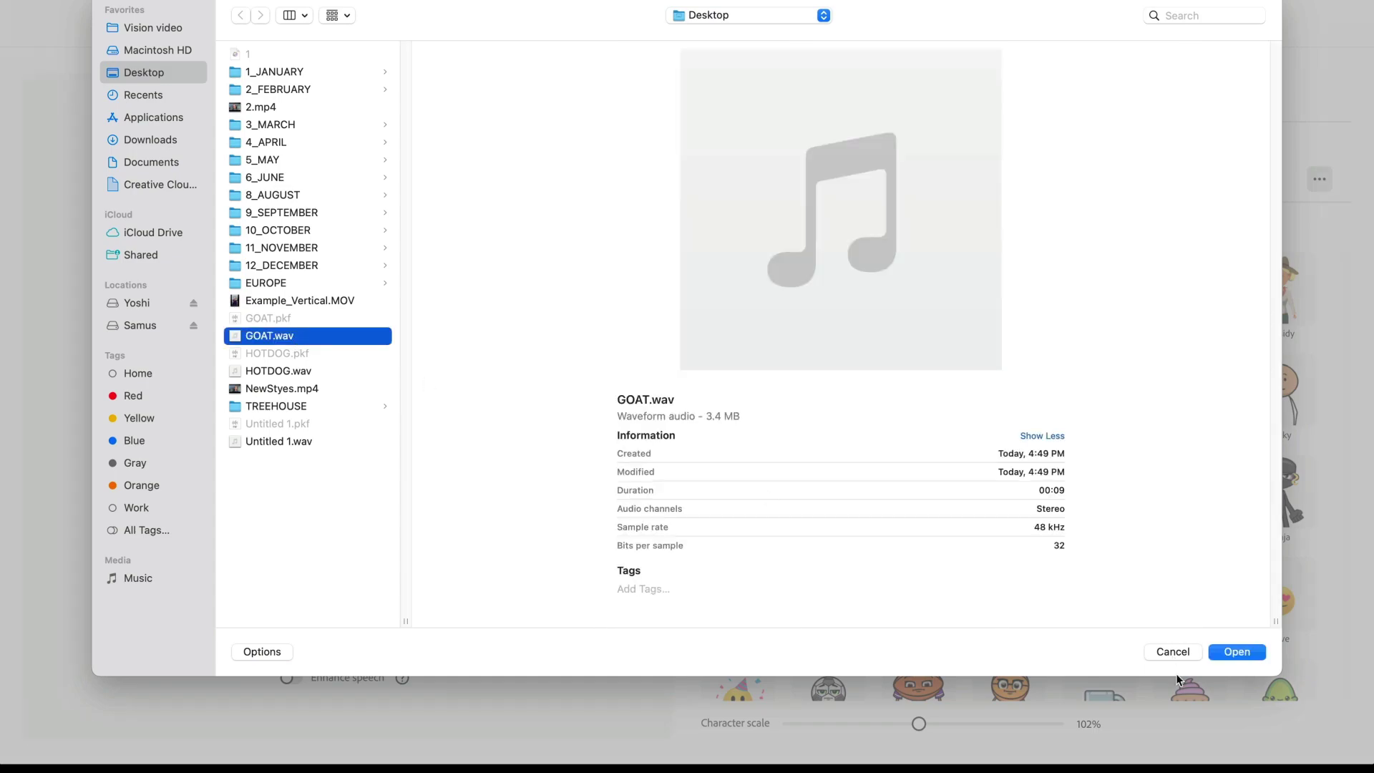
pyautogui.click(1237, 653)
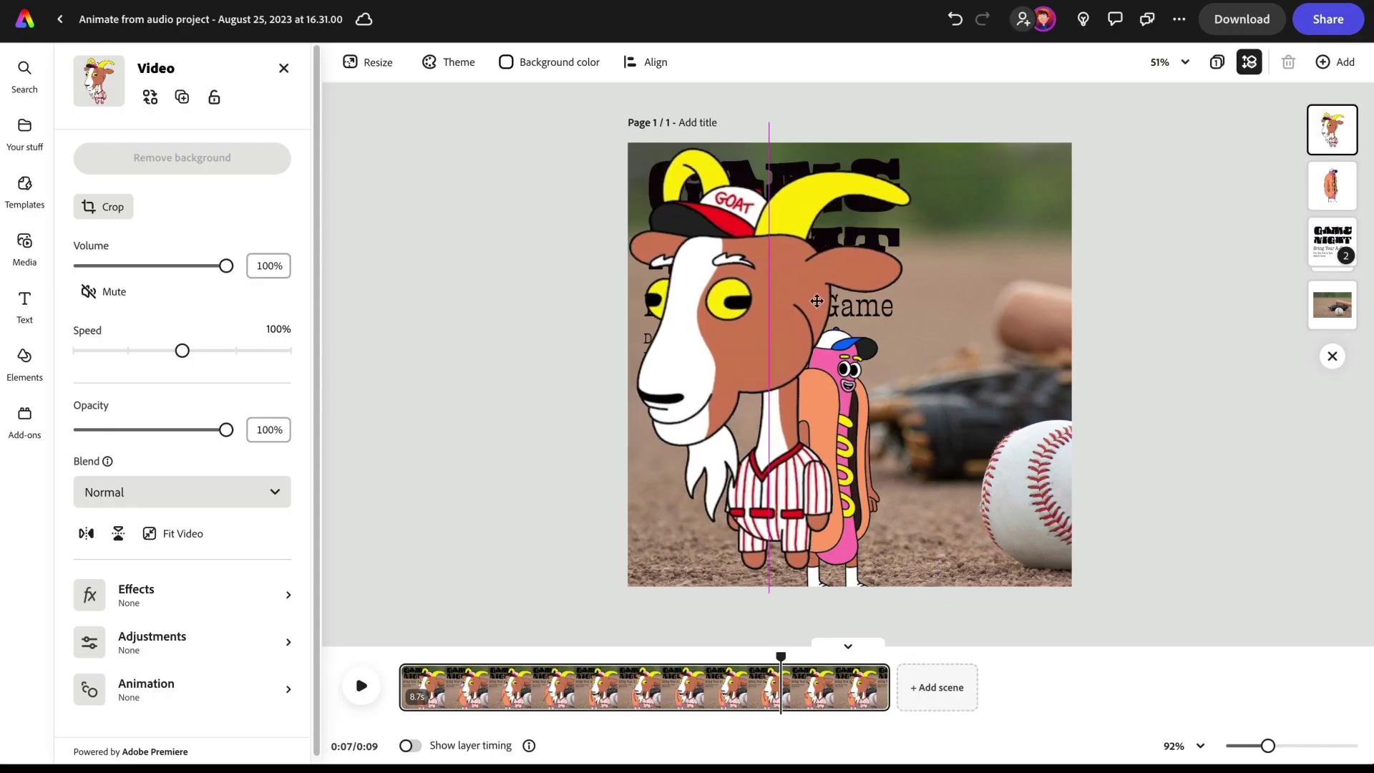
# - Shrink the goat video beside the hot dog and return the playhead to 0:00
pyautogui.moveTo(817, 301); pyautogui.dragTo(1031, 297)
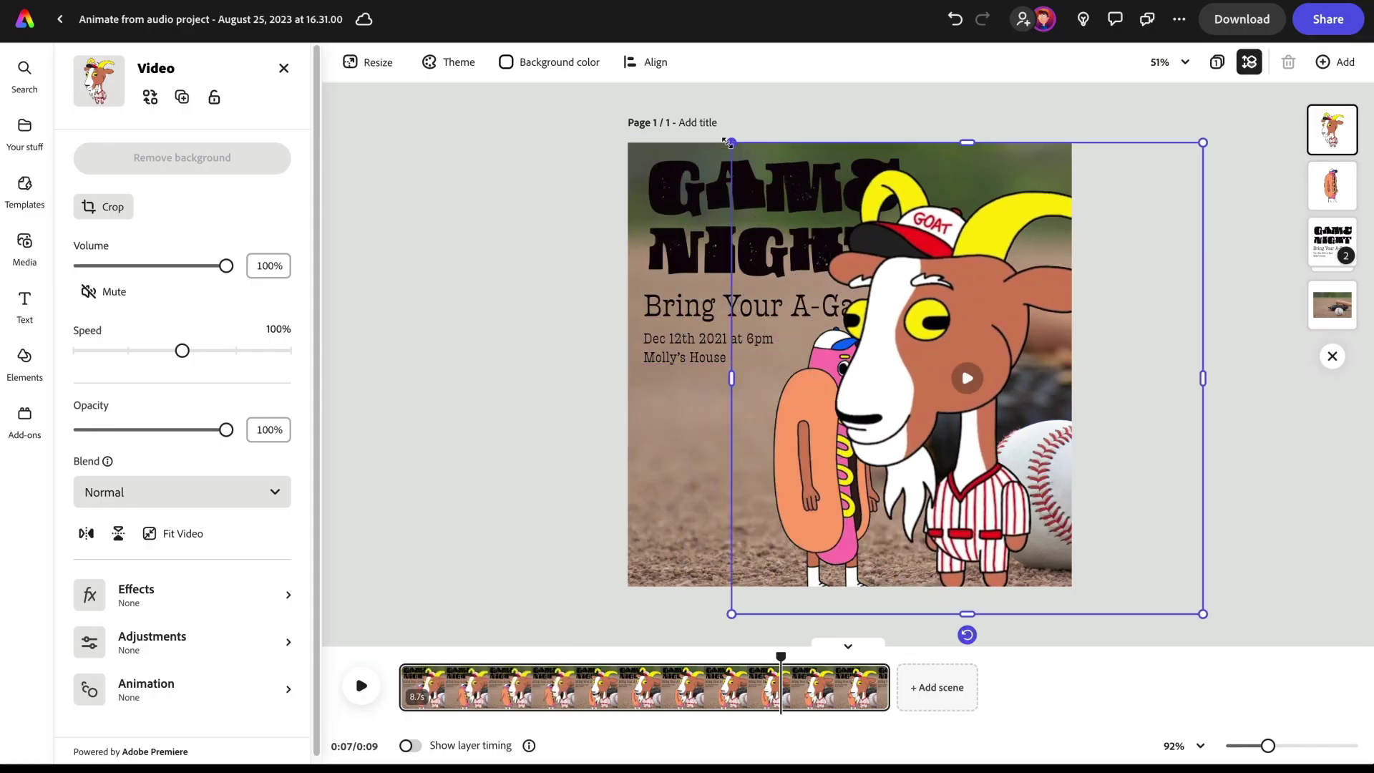
pyautogui.moveTo(746, 147); pyautogui.dragTo(883, 296)
pyautogui.moveTo(1016, 393); pyautogui.dragTo(999, 376)
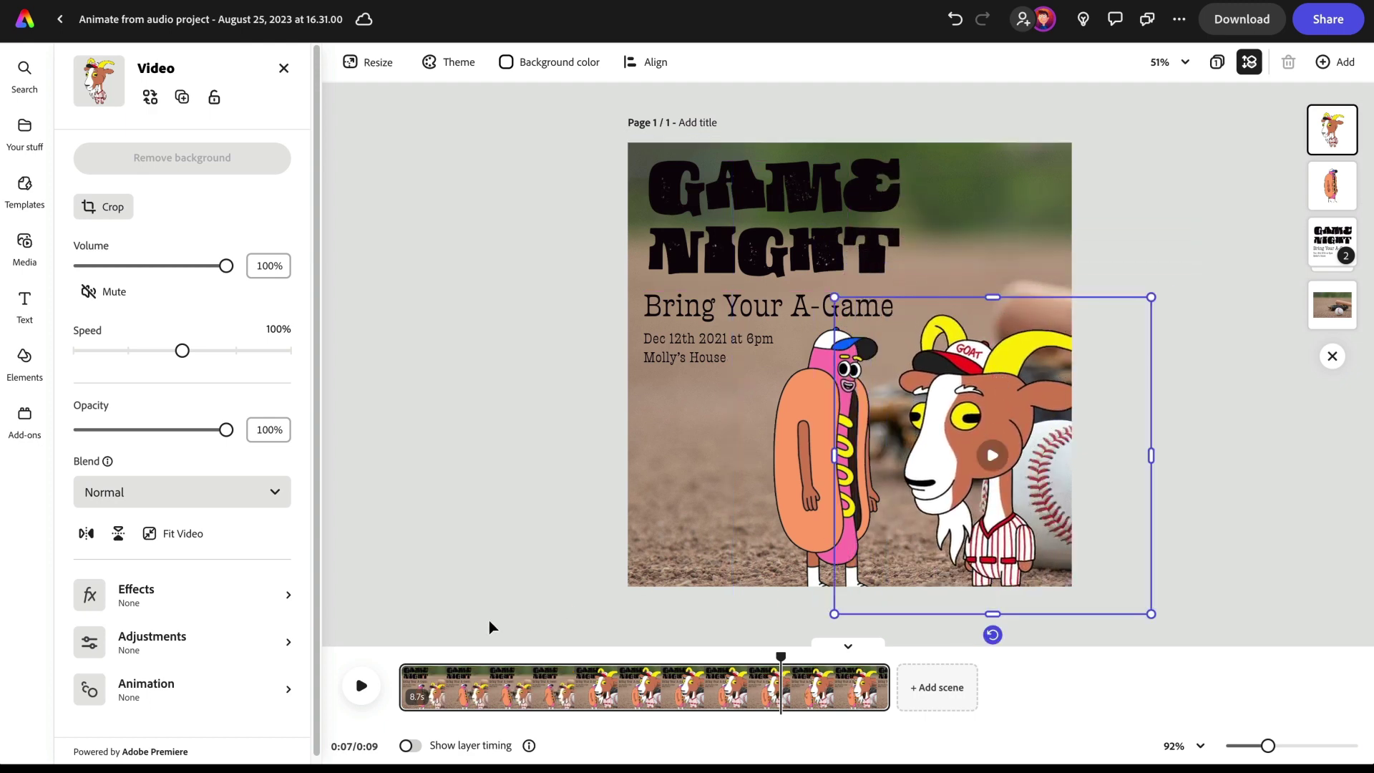
pyautogui.moveTo(782, 655); pyautogui.dragTo(398, 655)
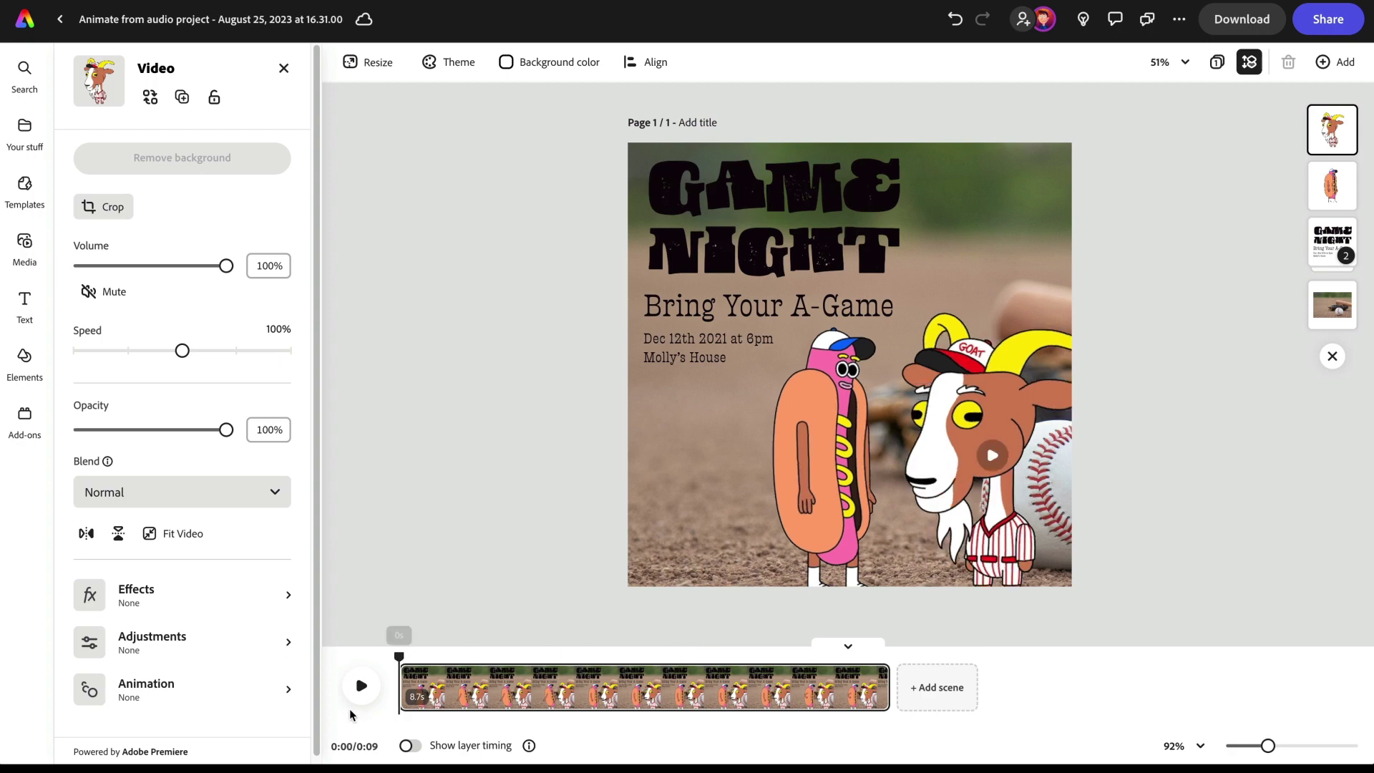
# - Preview the scene, then enlarge the hot dog and move it toward the poster's left
pyautogui.click(360, 686)
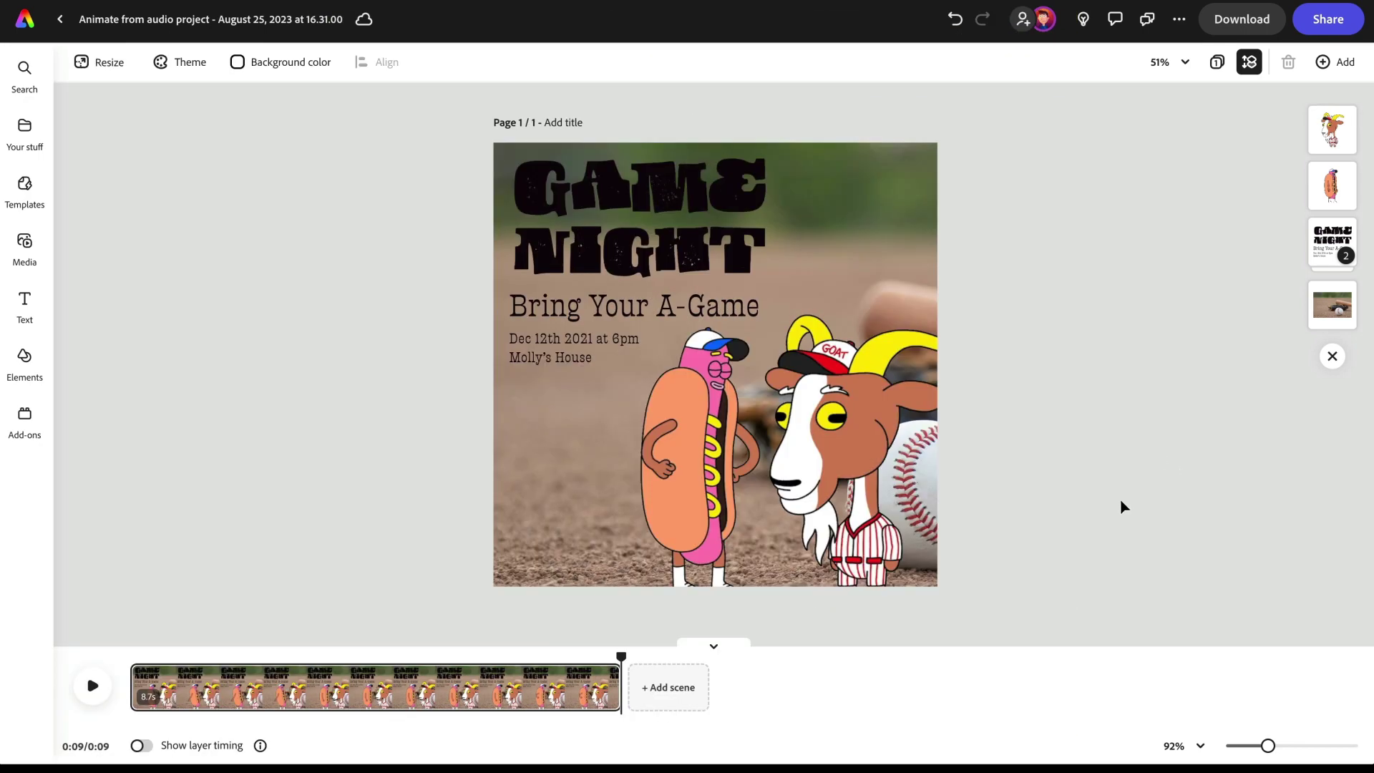
pyautogui.click(665, 506)
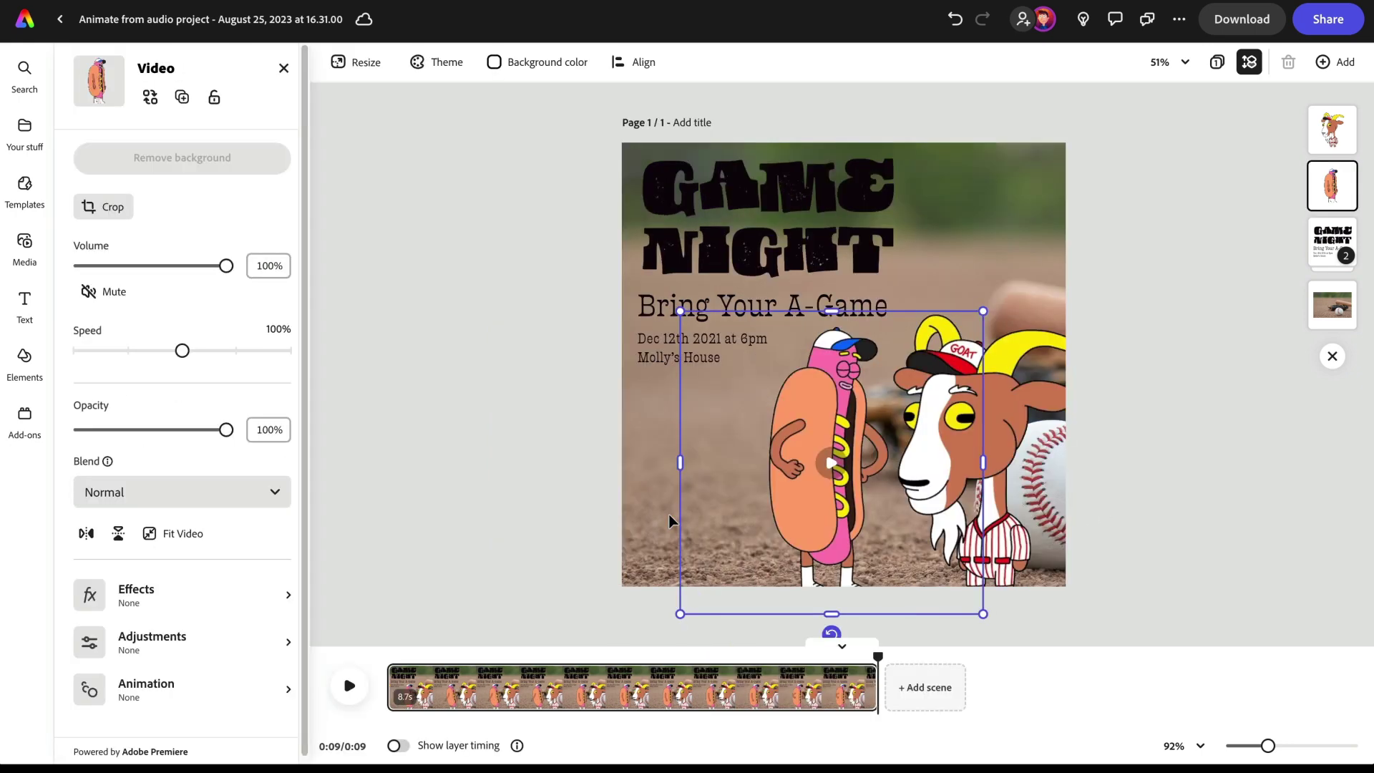
pyautogui.moveTo(680, 311); pyautogui.dragTo(591, 222)
pyautogui.moveTo(816, 430); pyautogui.dragTo(759, 437)
# - Enlarge the goat, shift it slightly left, and add a blank second scene
pyautogui.click(831, 320)
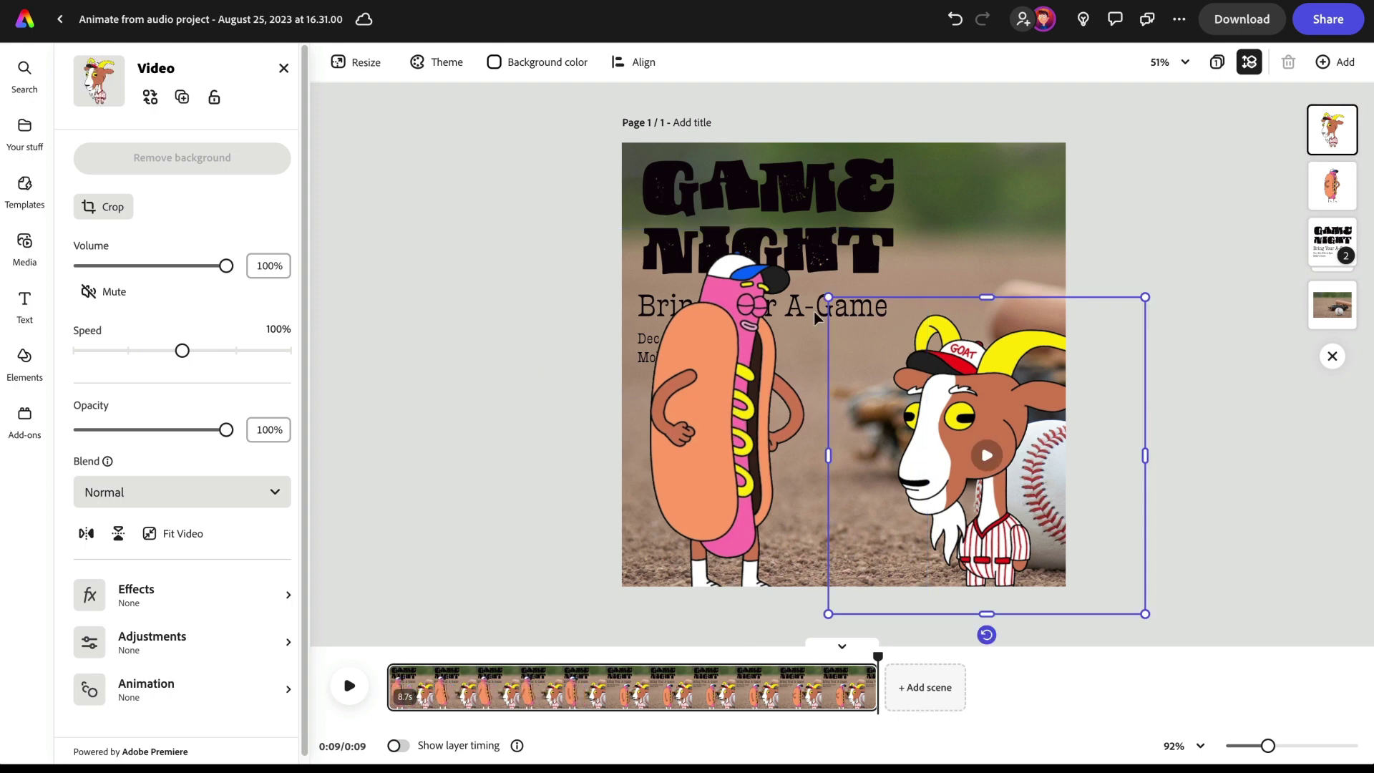
pyautogui.moveTo(829, 297); pyautogui.dragTo(739, 208)
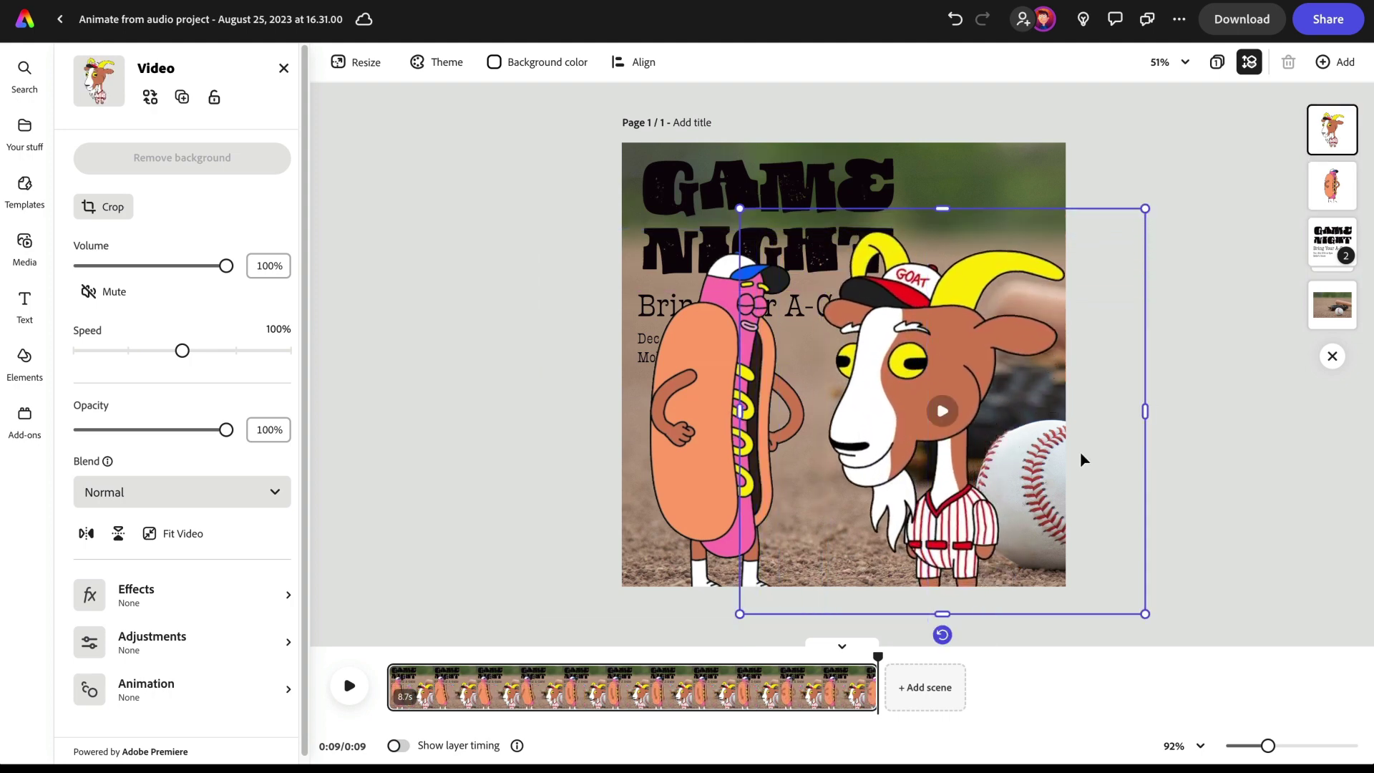
pyautogui.moveTo(1074, 456); pyautogui.dragTo(1068, 460)
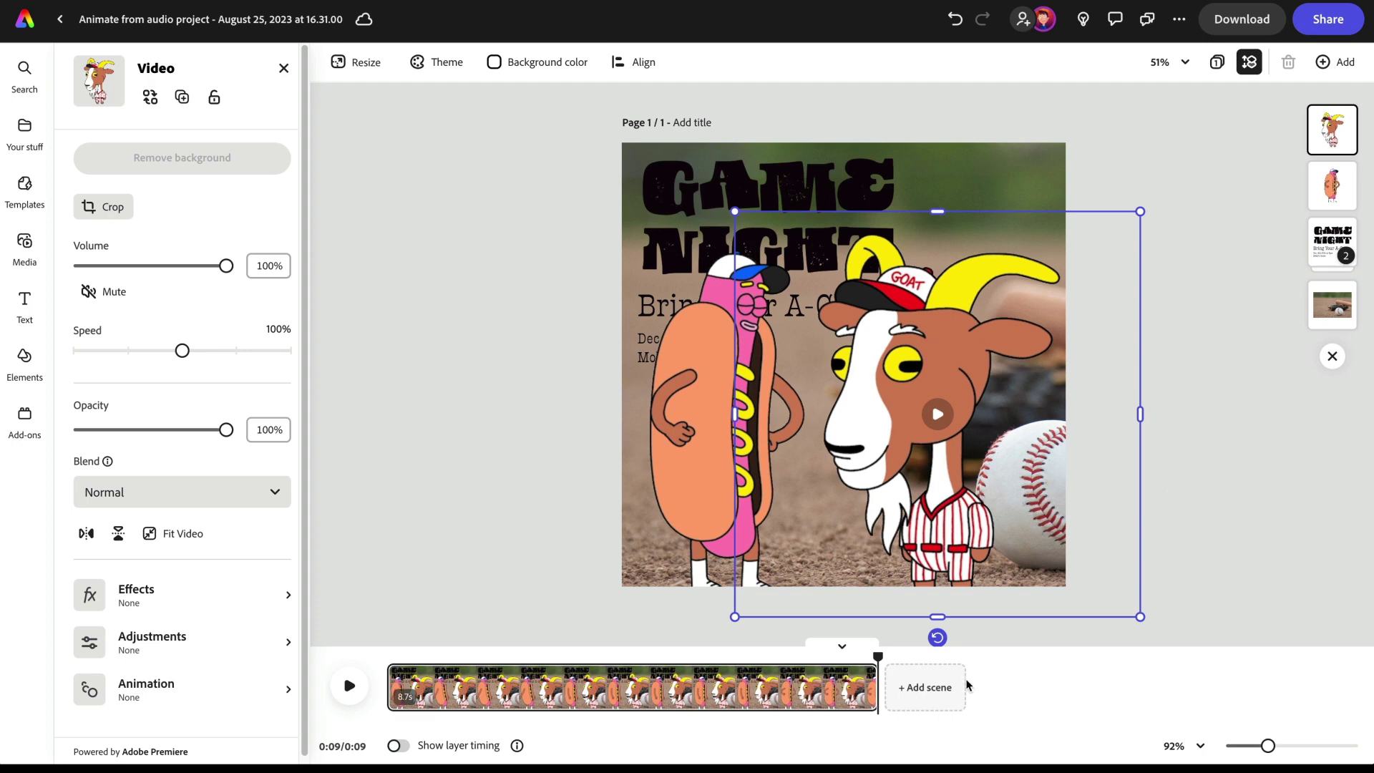
pyautogui.click(924, 688)
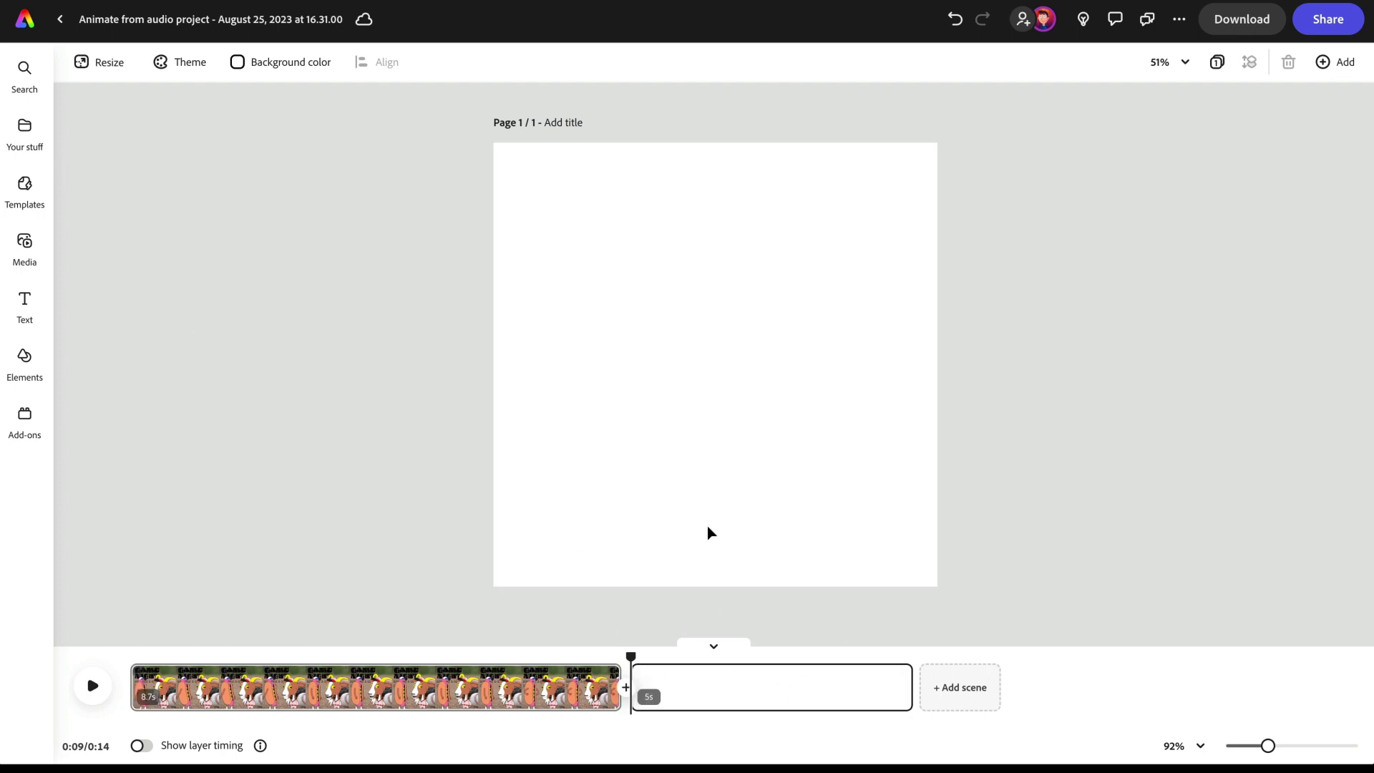
# - Copy the goat video from the poster scene and paste it into scene 2
pyautogui.moveTo(631, 656); pyautogui.dragTo(537, 656)
pyautogui.click(620, 327)
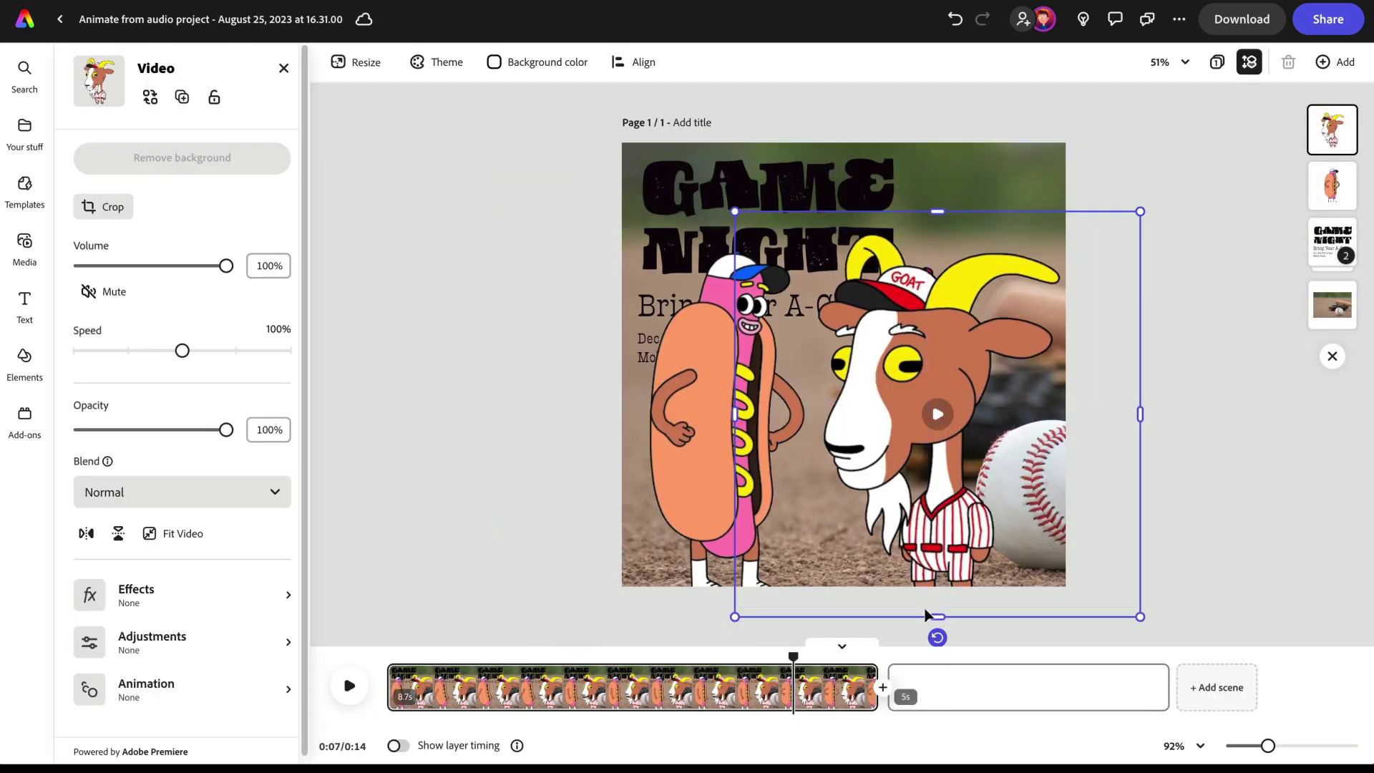
pyautogui.click(908, 673)
pyautogui.hotkey('ctrl', 'v')
# - Enlarge the pasted goat into a page-filling close-up and zoom the timeline out
pyautogui.moveTo(929, 360); pyautogui.dragTo(867, 402)
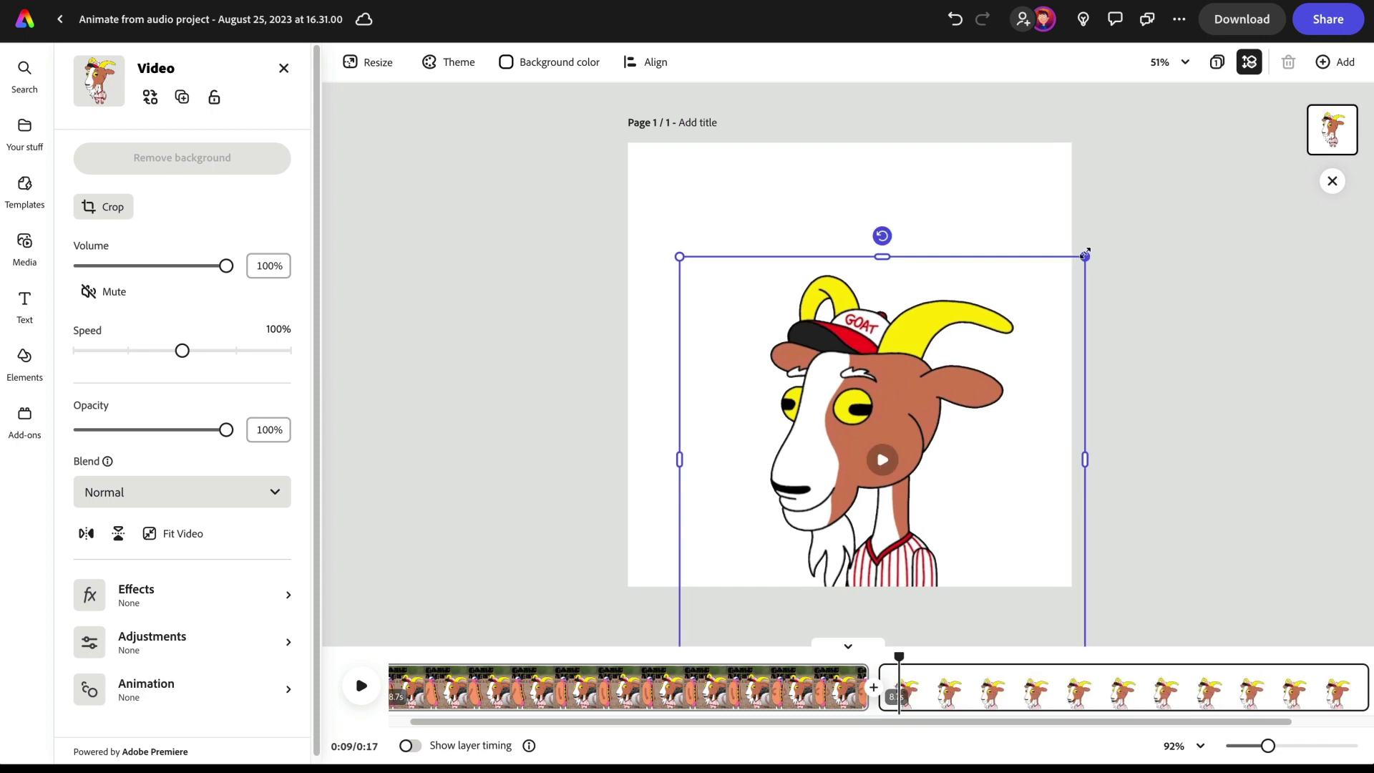
pyautogui.moveTo(1081, 245); pyautogui.dragTo(1180, 123)
pyautogui.moveTo(1006, 261); pyautogui.dragTo(883, 323)
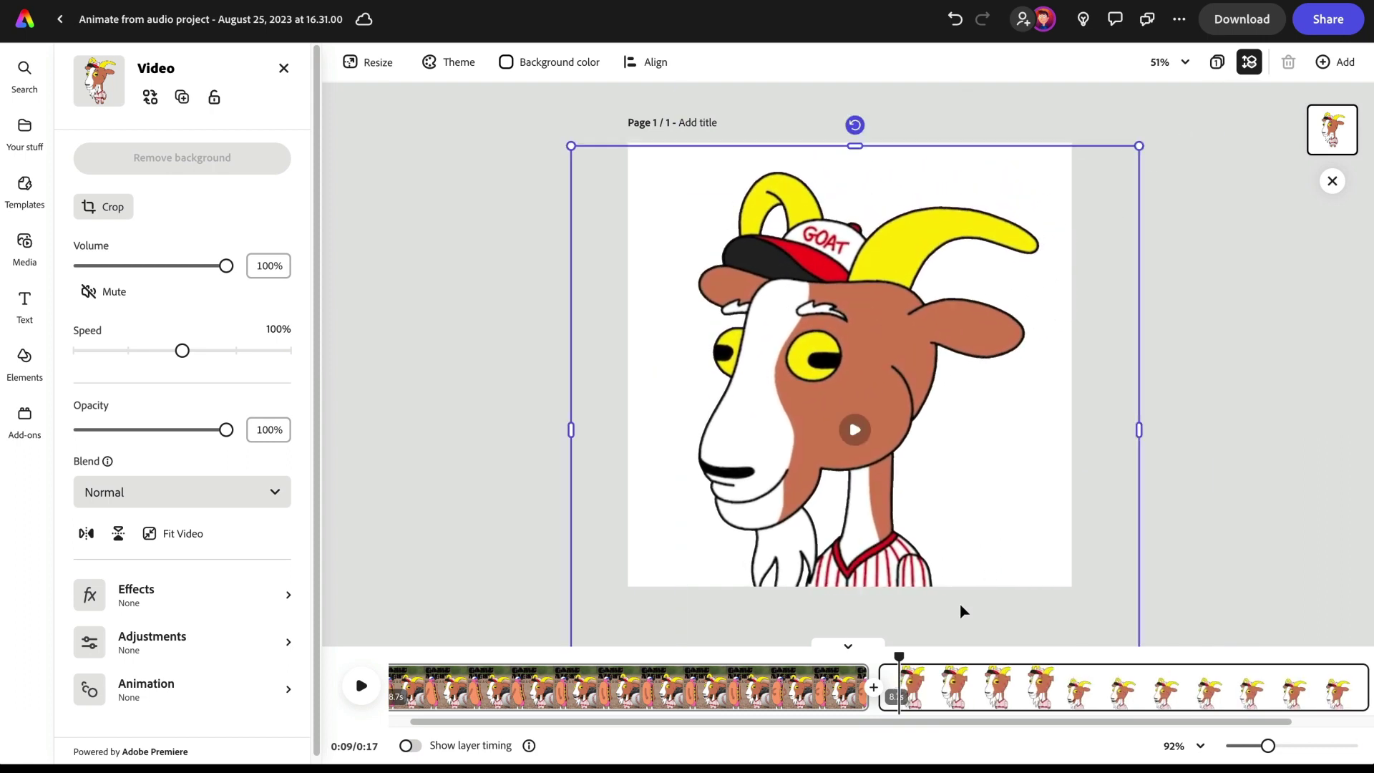
pyautogui.click(1210, 587)
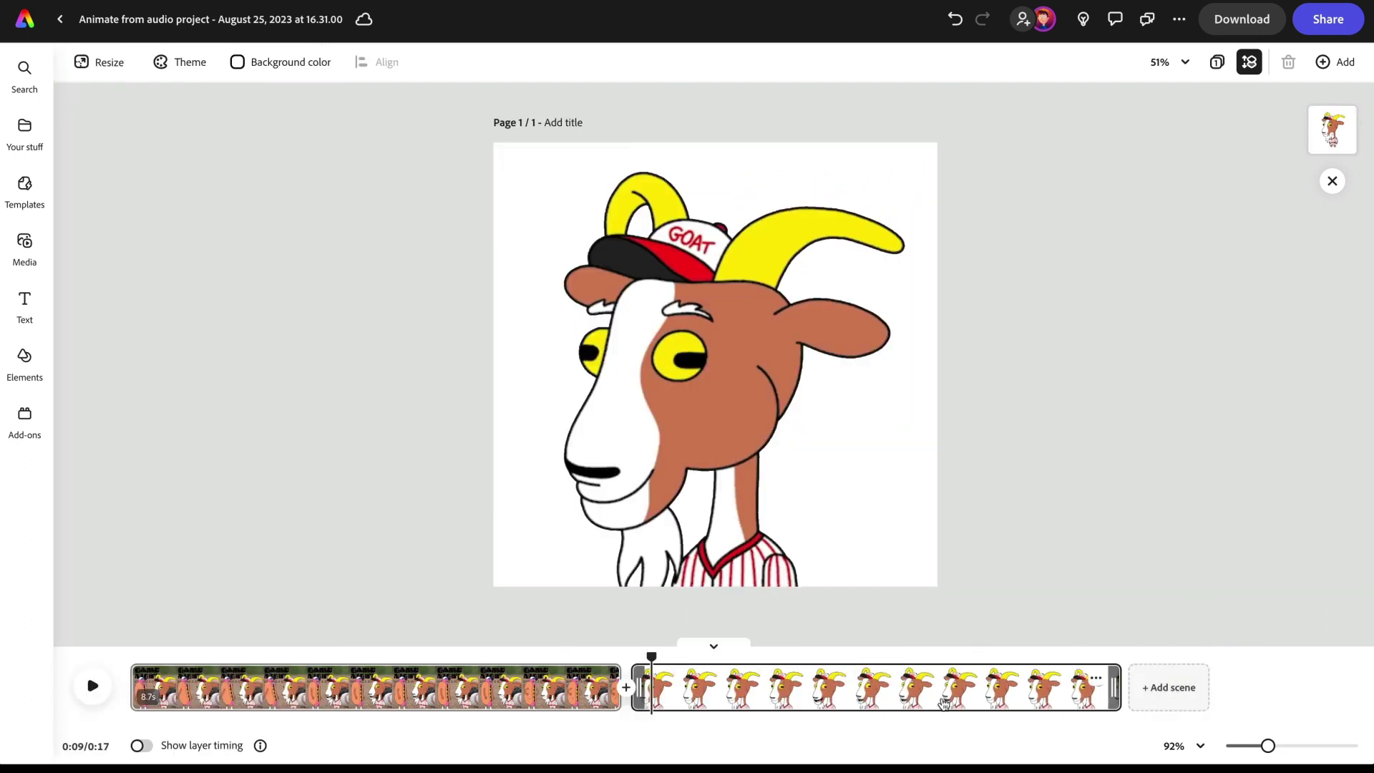
pyautogui.click(306, 687)
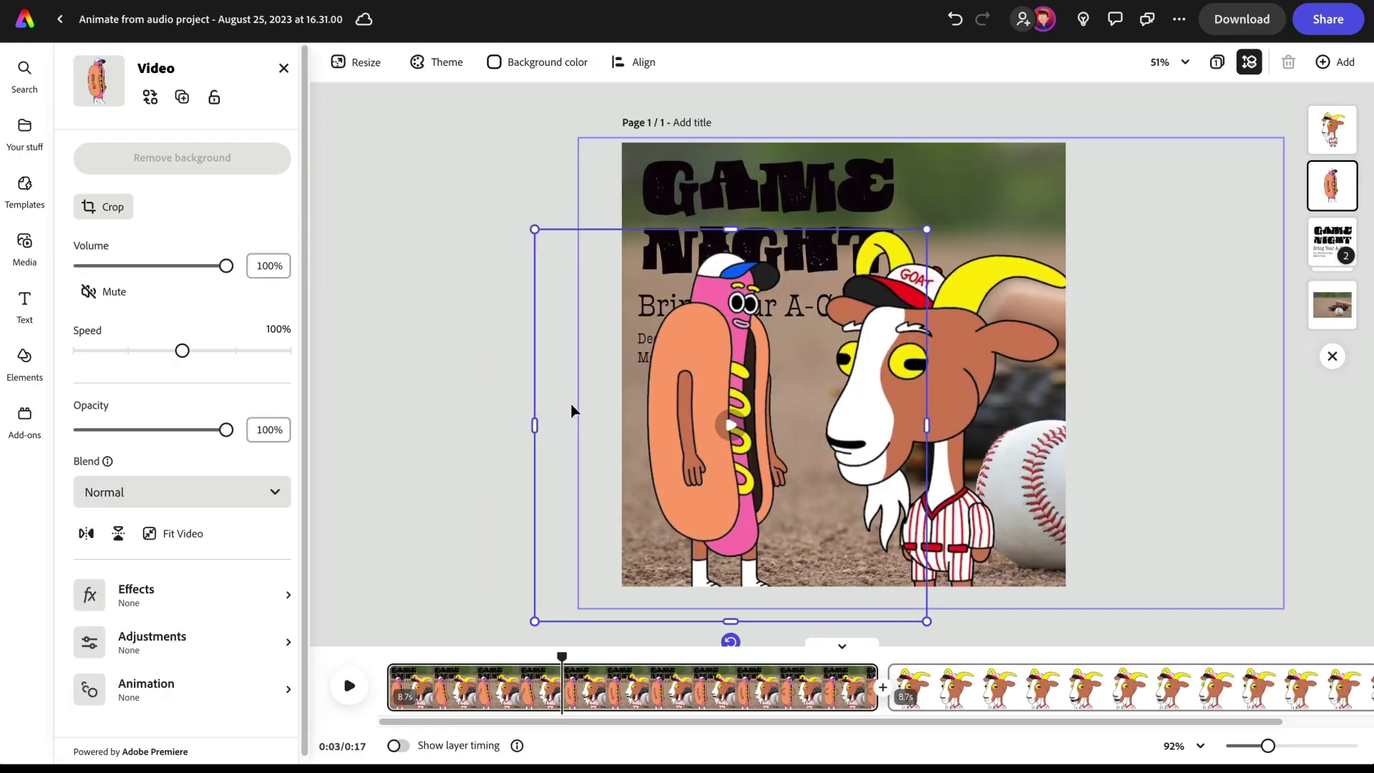
pyautogui.moveTo(1267, 745); pyautogui.dragTo(1228, 747)
# - Add a third scene with the hot dog moved right and enlarged into a close-up
pyautogui.click(732, 691)
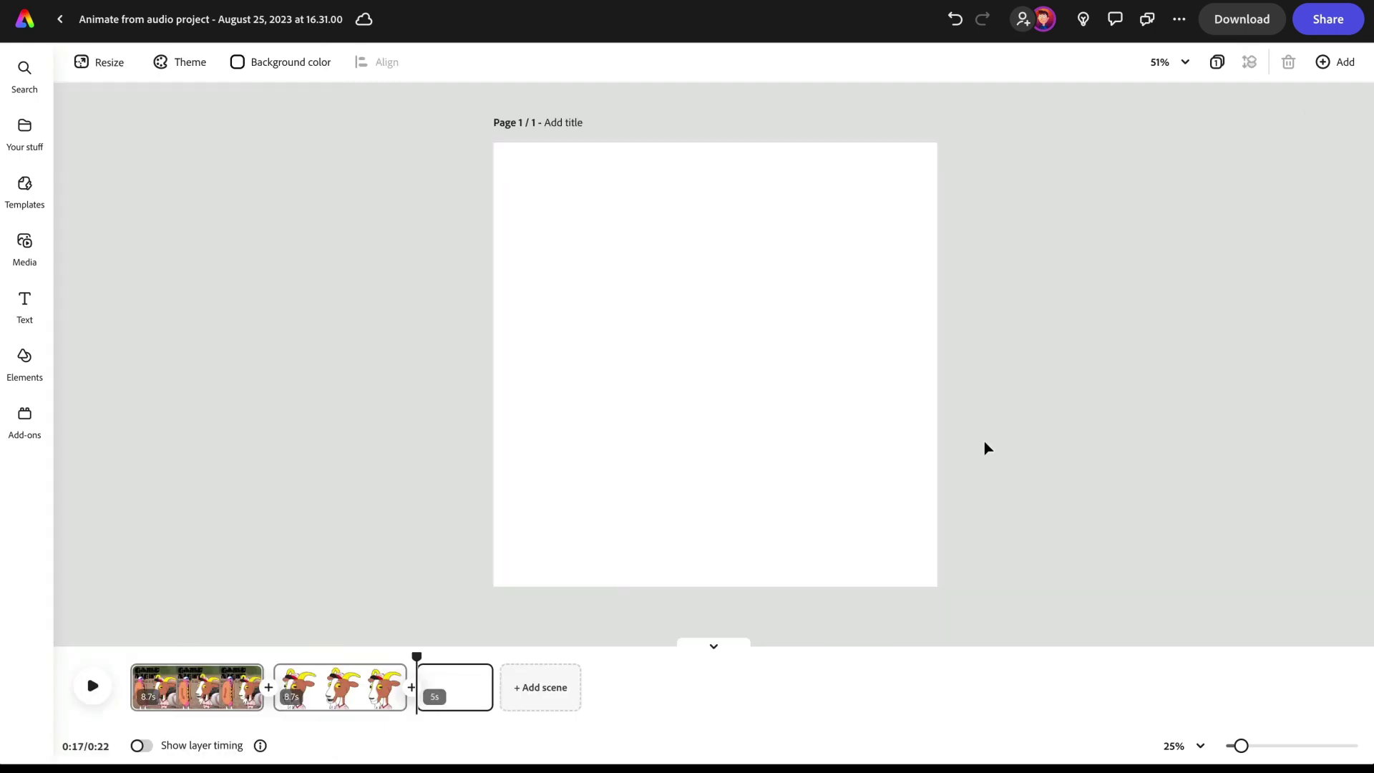
pyautogui.moveTo(819, 399); pyautogui.dragTo(921, 408)
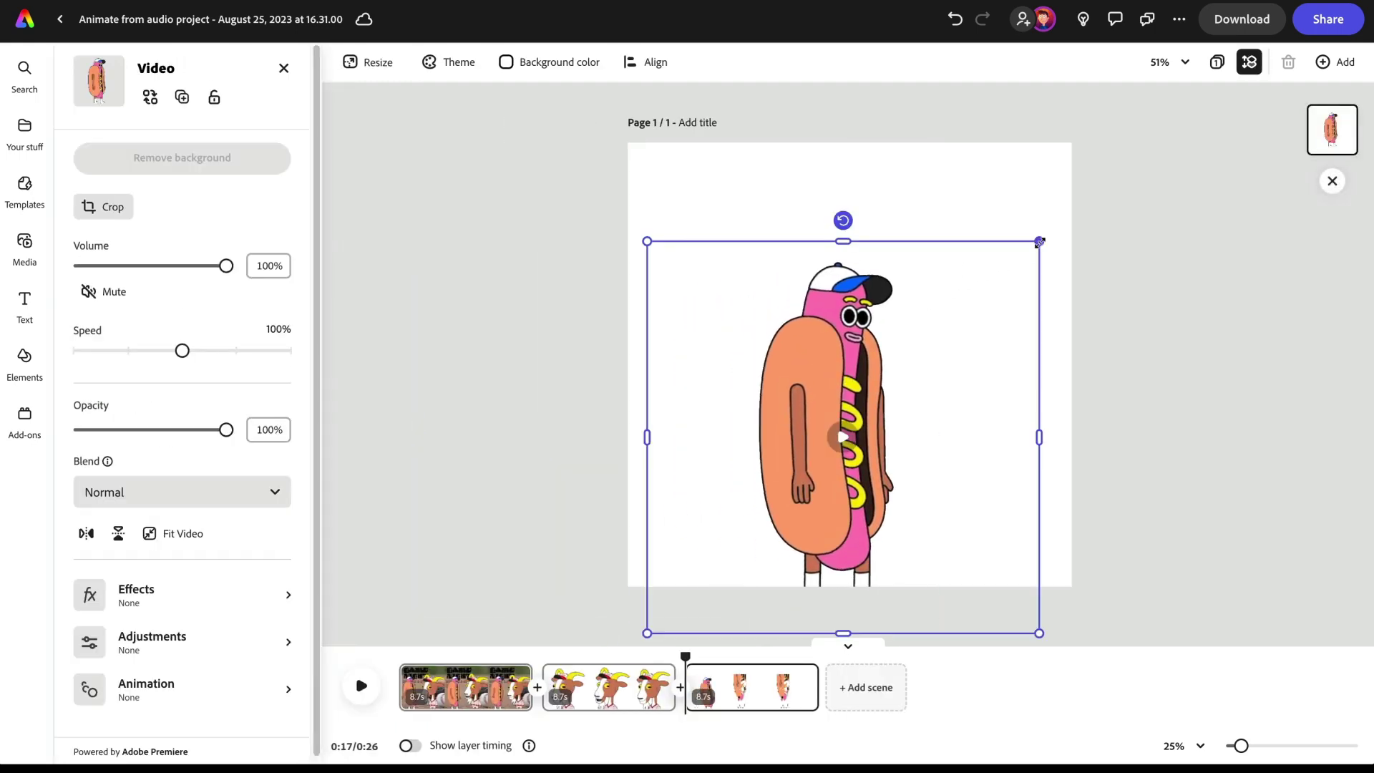
pyautogui.moveTo(1052, 256); pyautogui.dragTo(1148, 169)
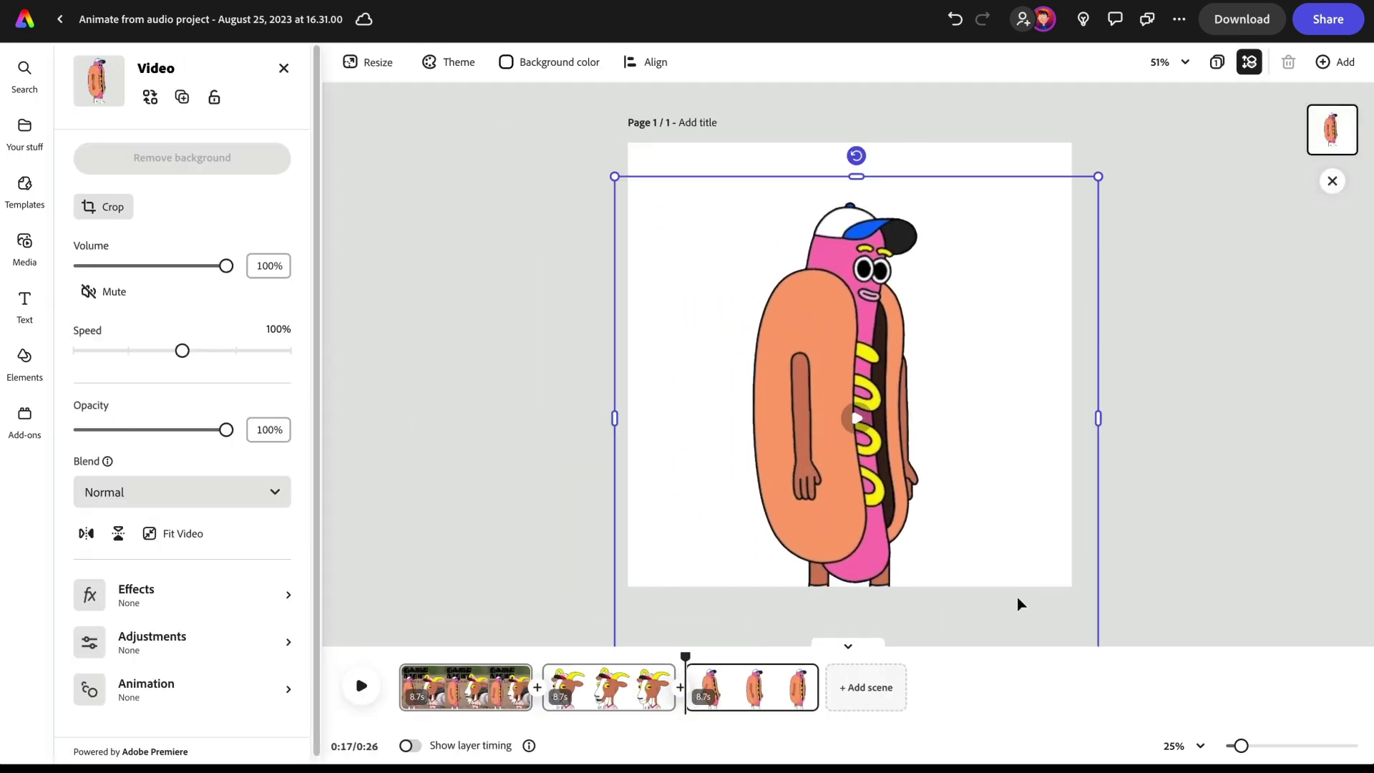
# - Scrub the playhead back through the goat close-up to the poster scene
pyautogui.moveTo(471, 713)
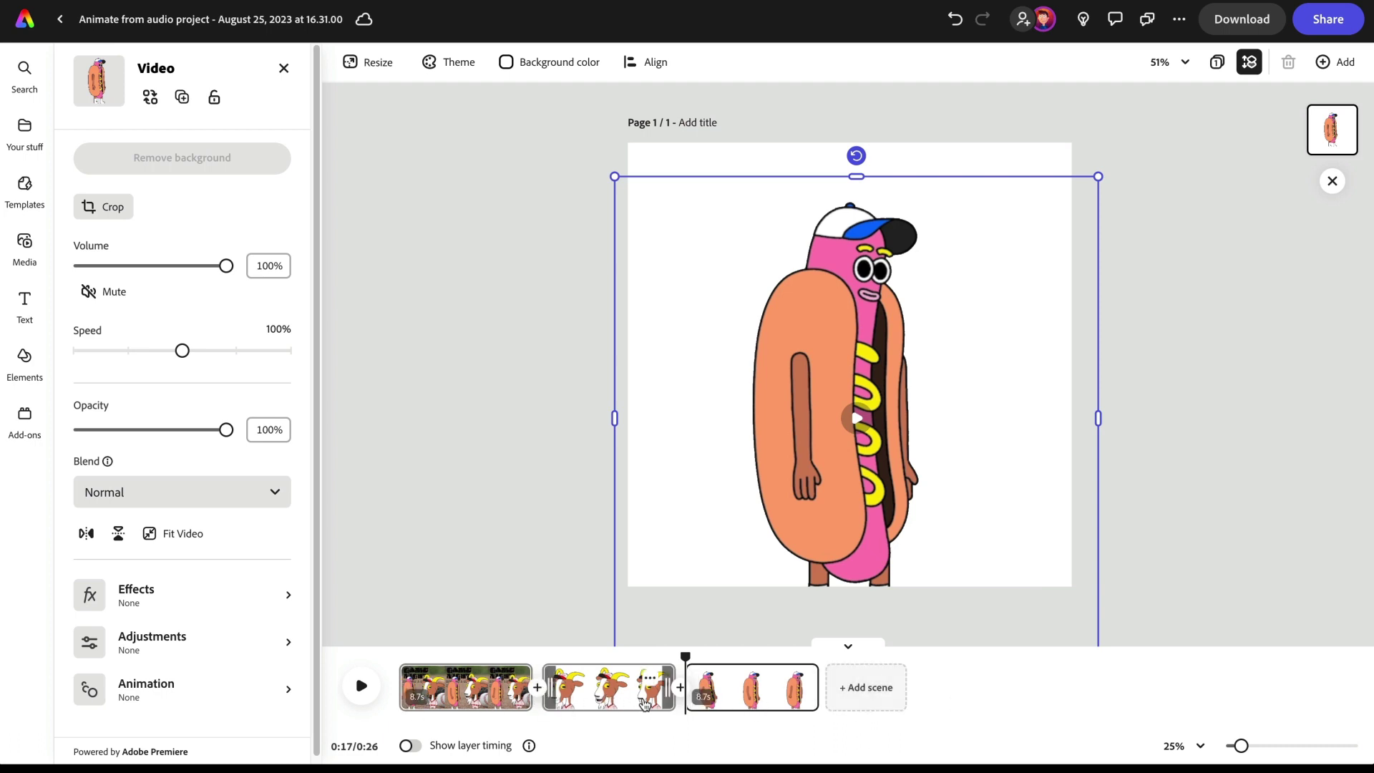
pyautogui.moveTo(807, 706)
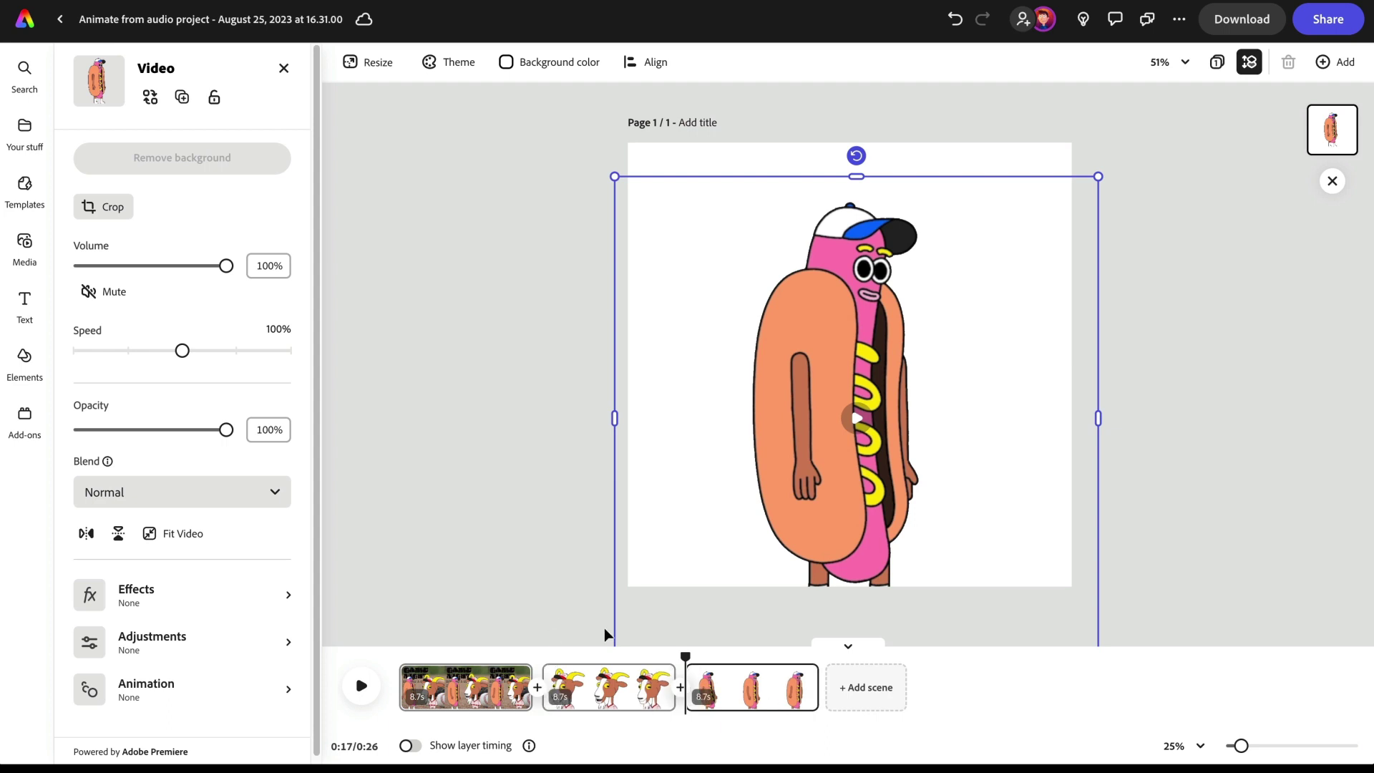
pyautogui.moveTo(684, 658); pyautogui.dragTo(598, 660)
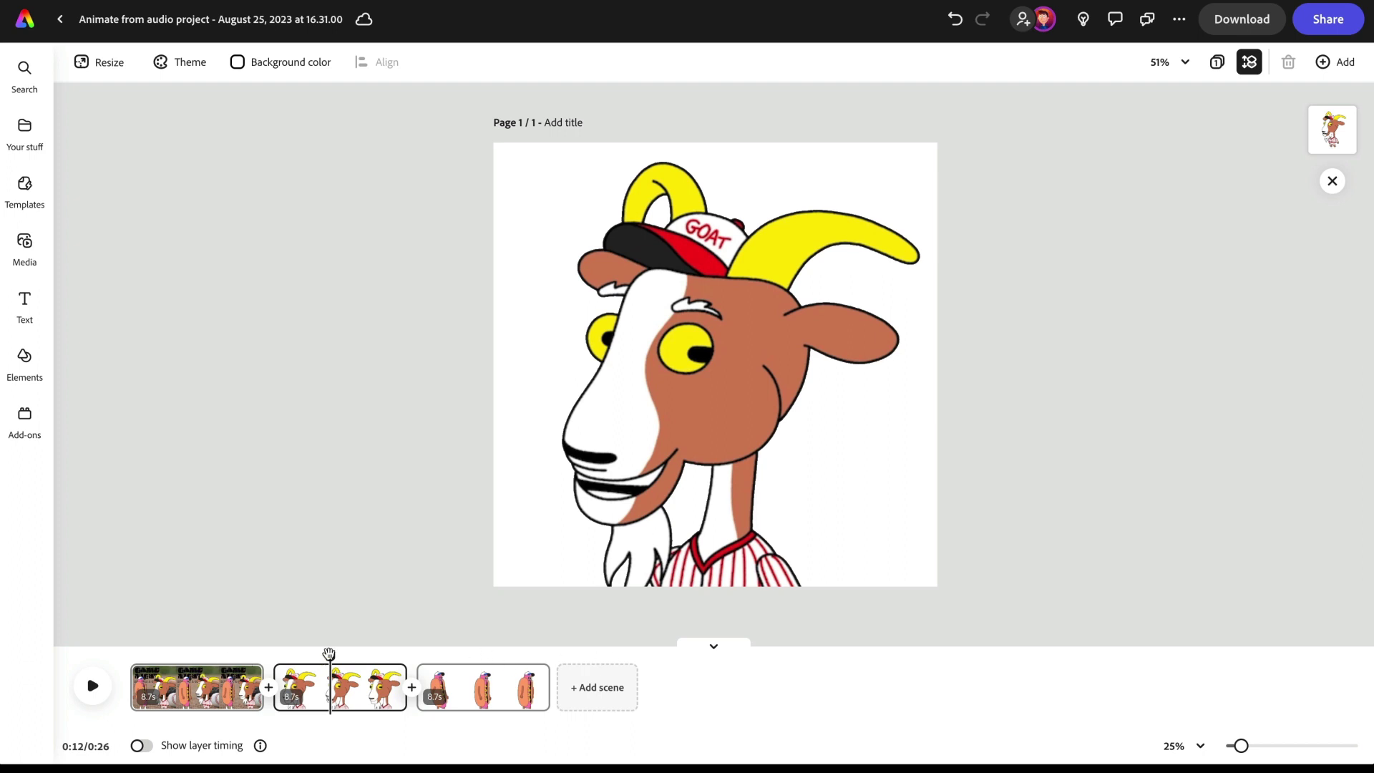
pyautogui.moveTo(329, 654); pyautogui.dragTo(188, 657)
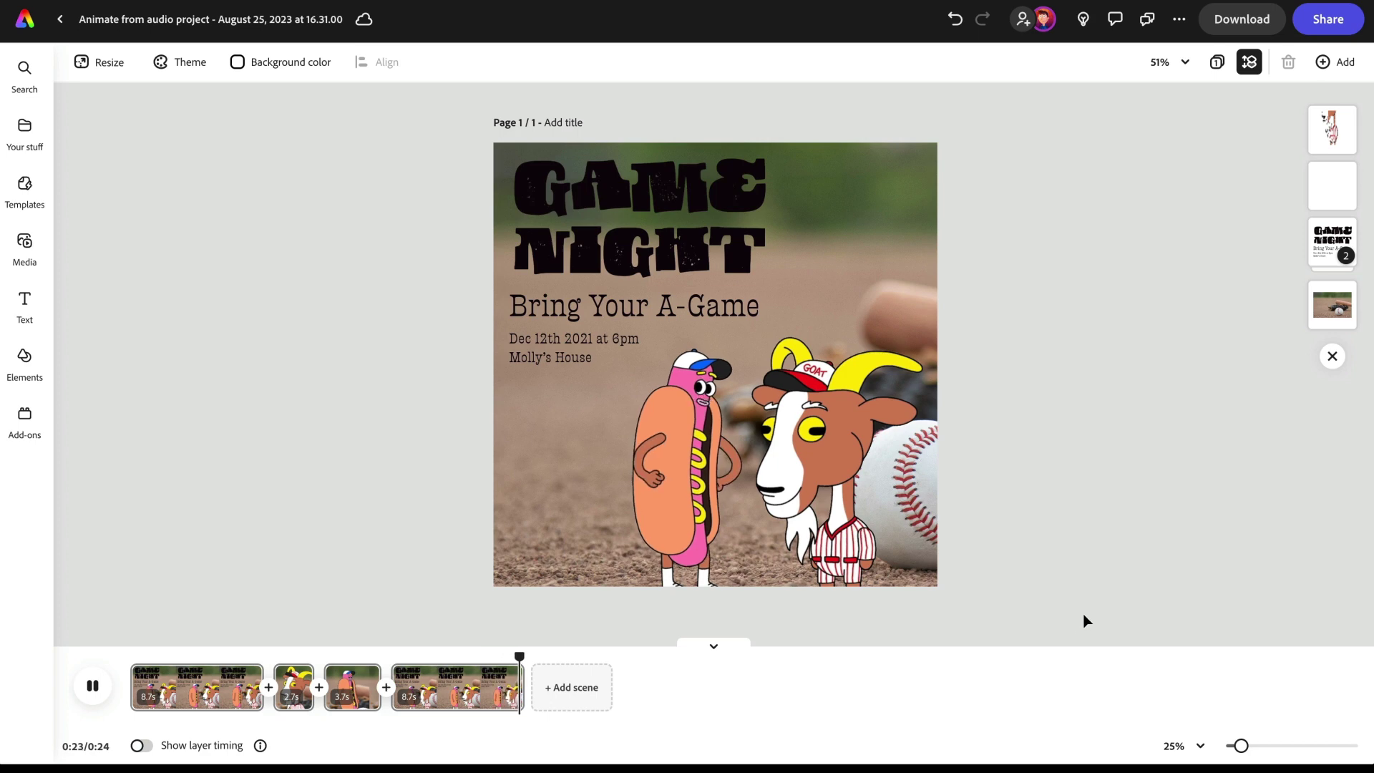
# - Play the finished 24-second four-scene GAME NIGHT video from 0:00
pyautogui.moveTo(525, 656); pyautogui.dragTo(130, 657)
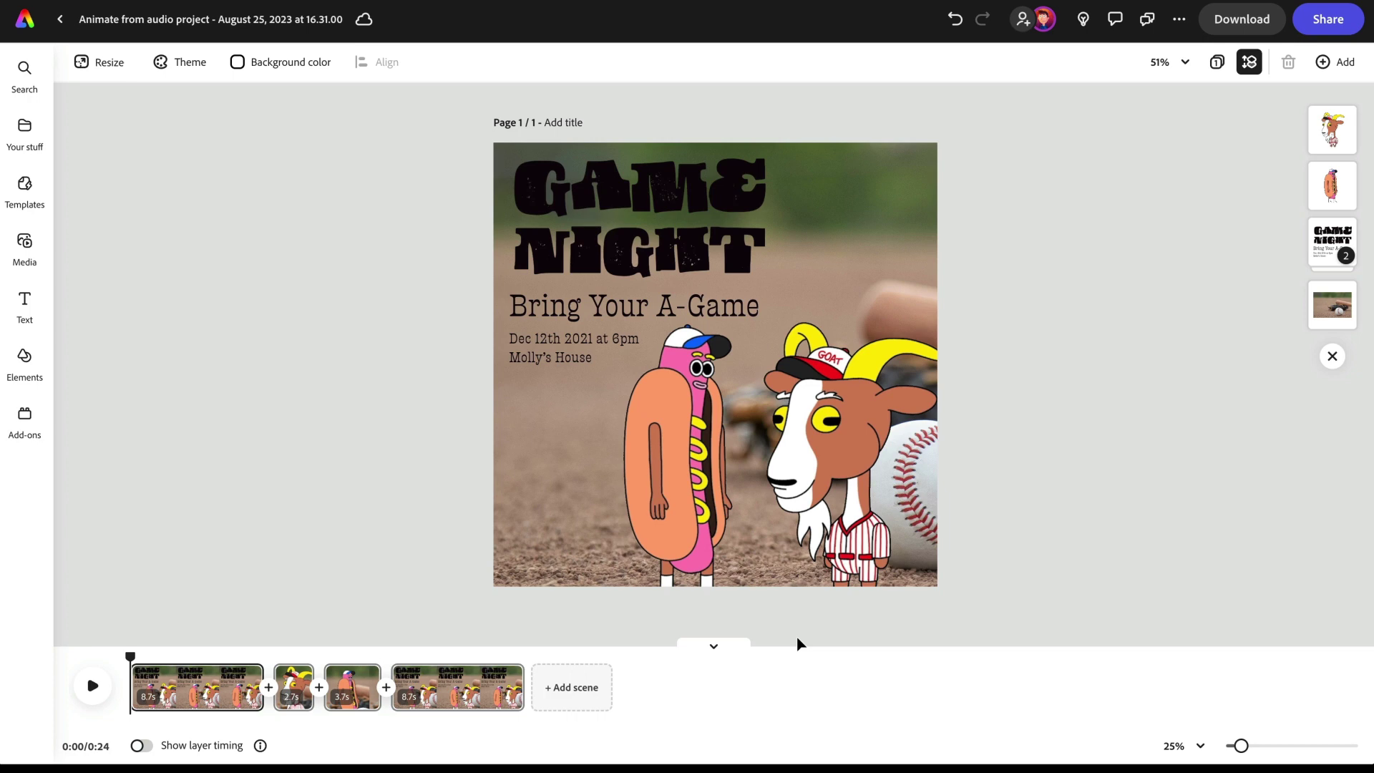
pyautogui.press('space')
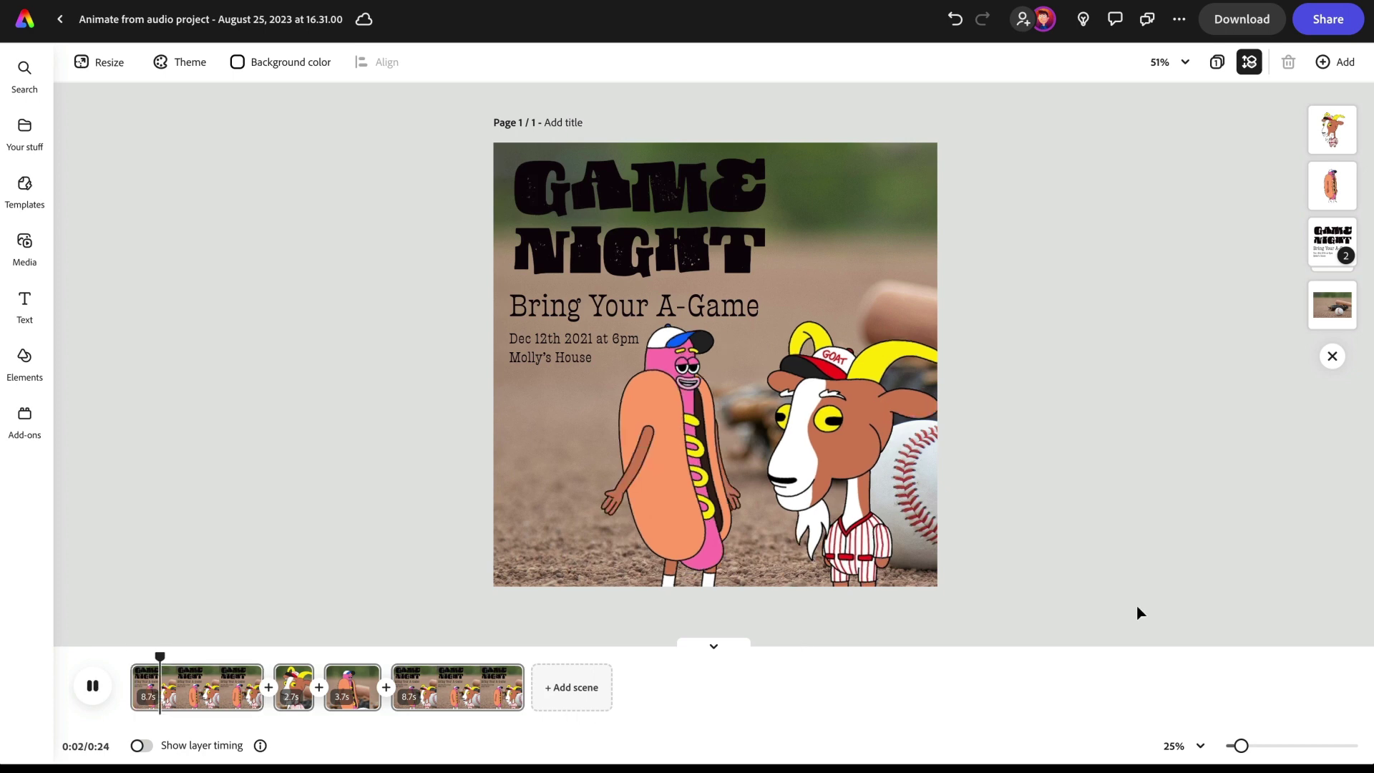